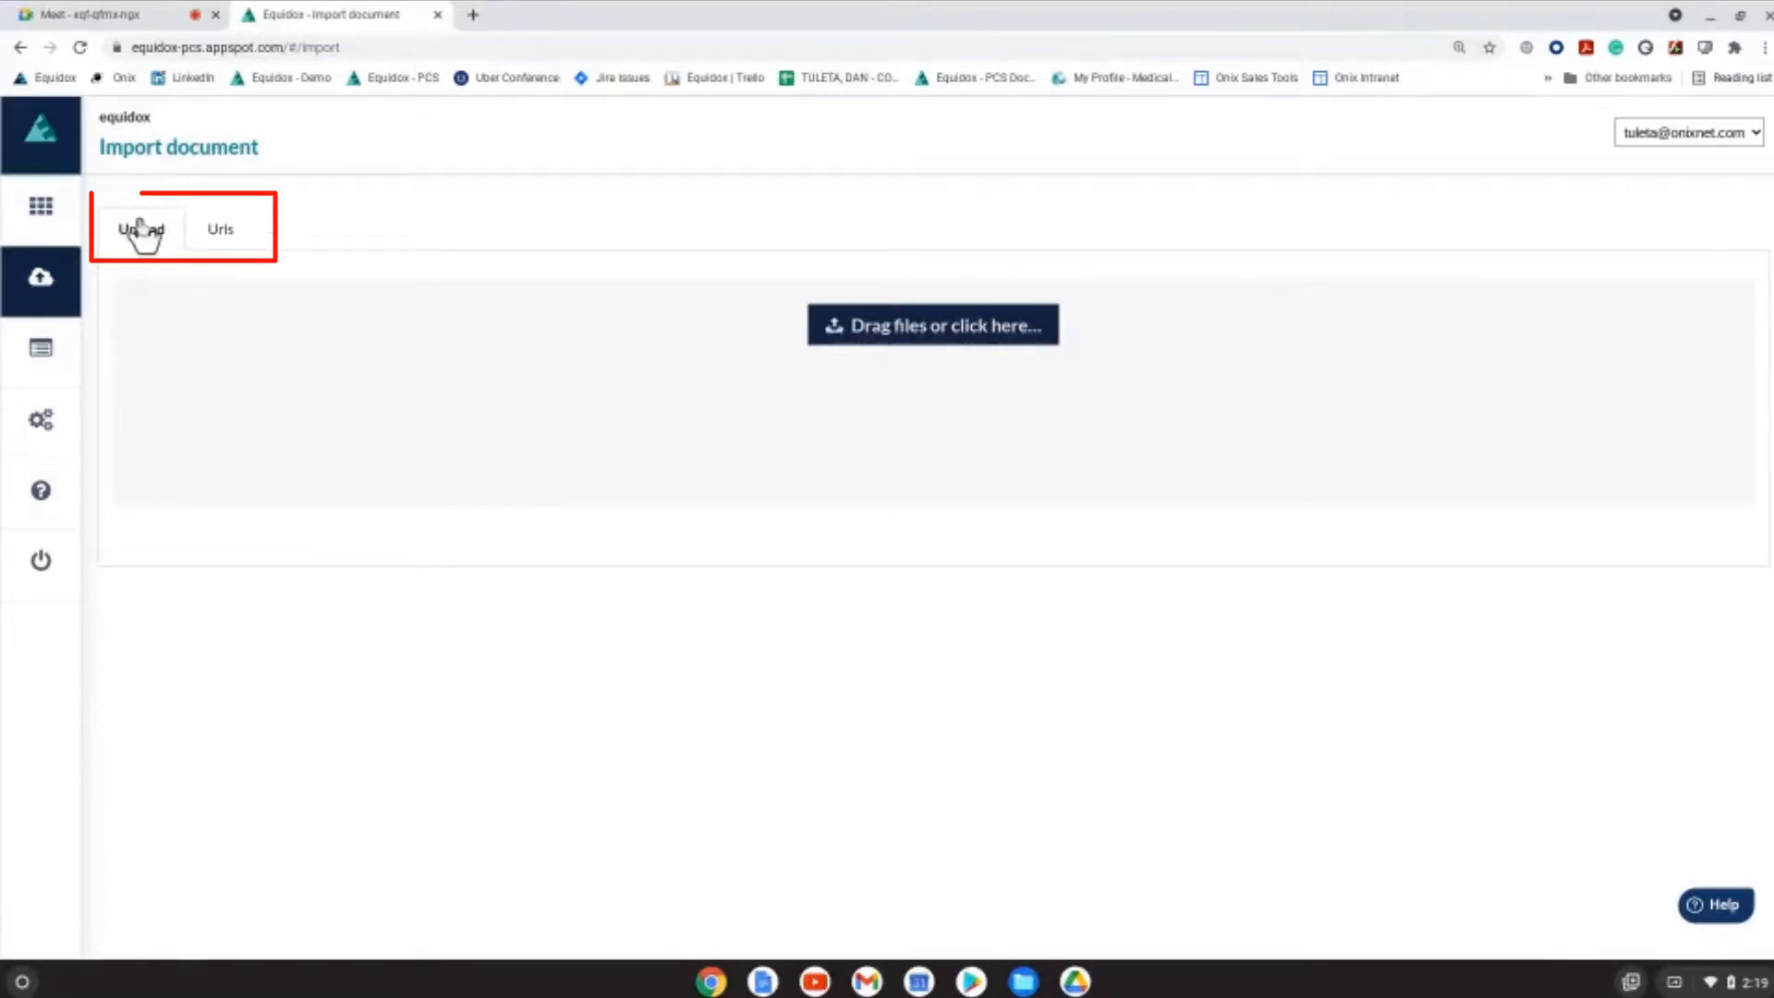
Step: View the option for importing documents by URL and return to file upload
click(220, 236)
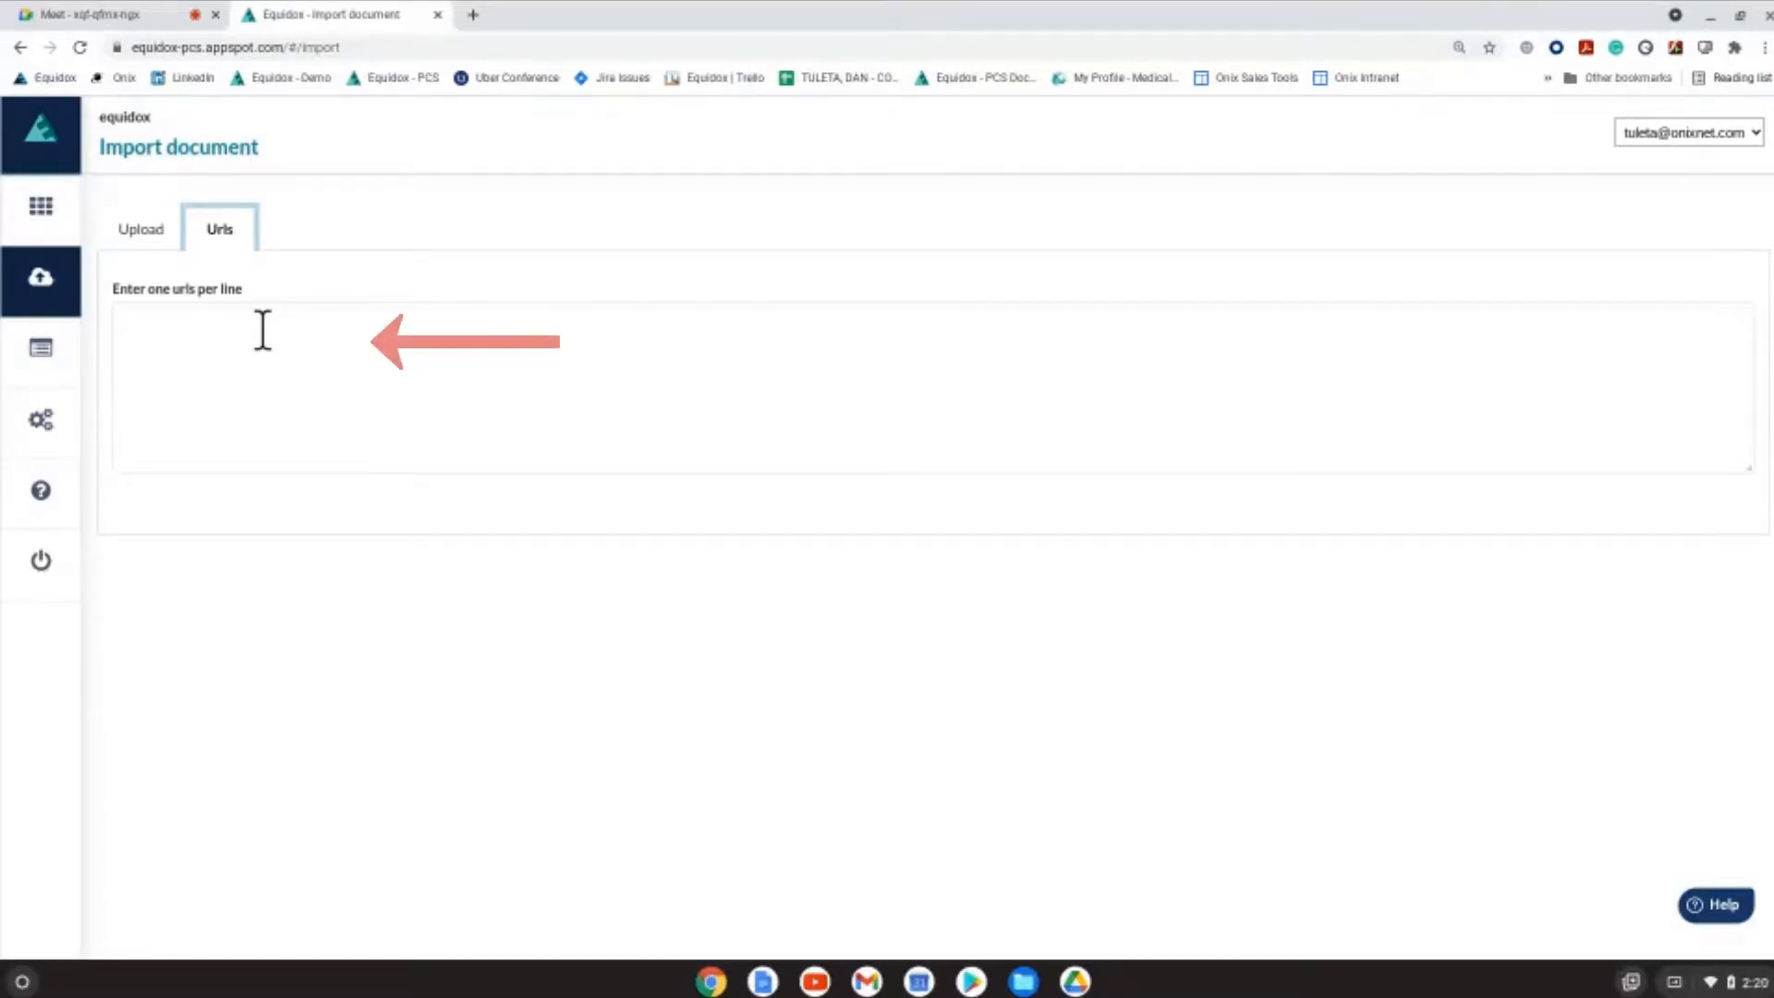
click(243, 366)
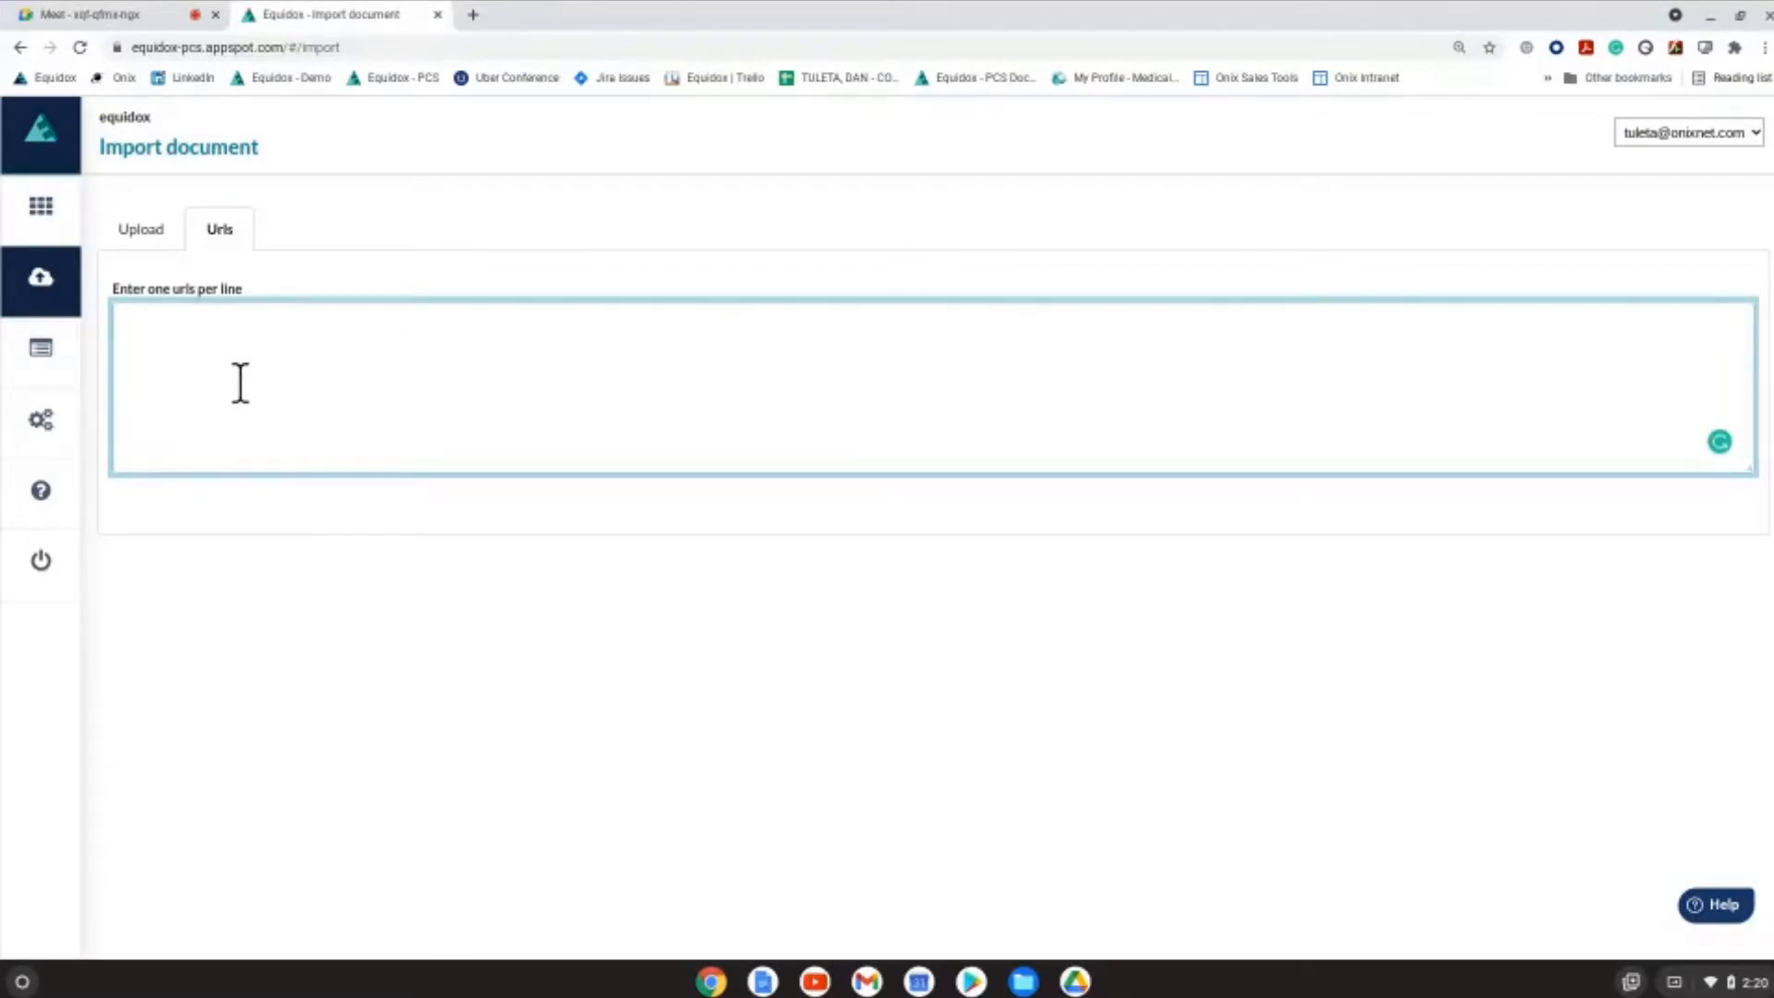
click(158, 243)
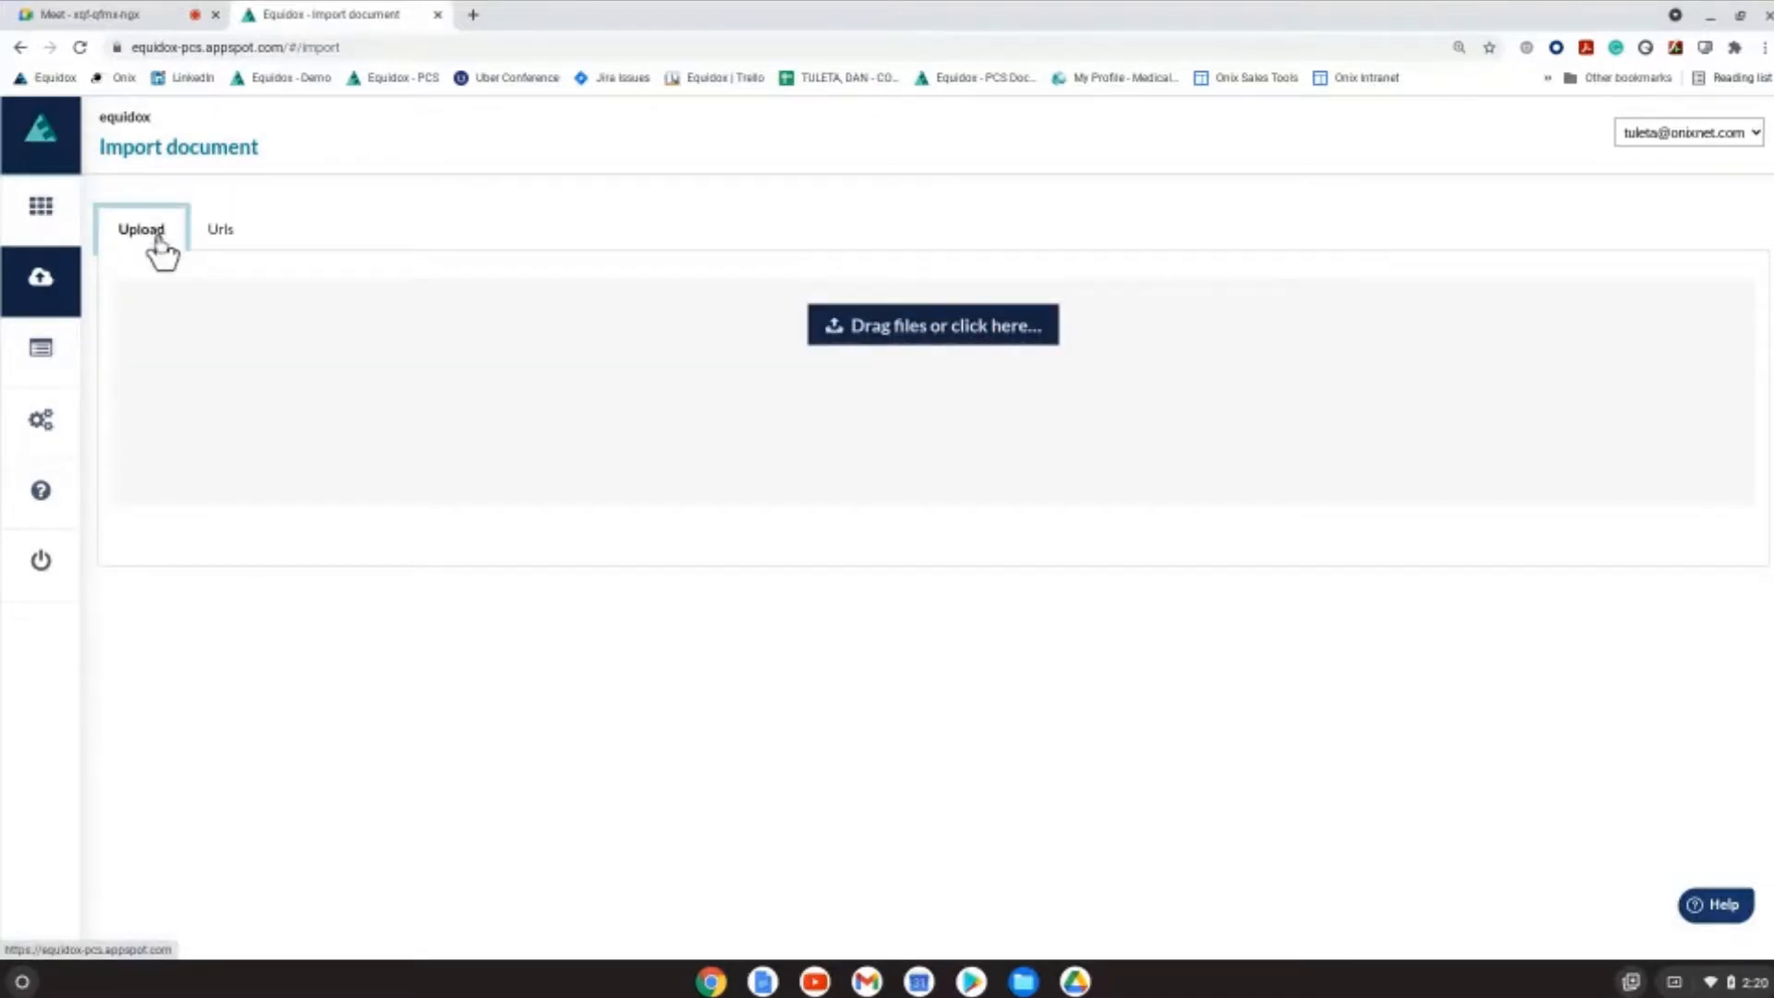
Step: Upload Guide_for_Creating_Accessible_Documents.pdf from the Training Docs folder and import it
key(alt+Tab)
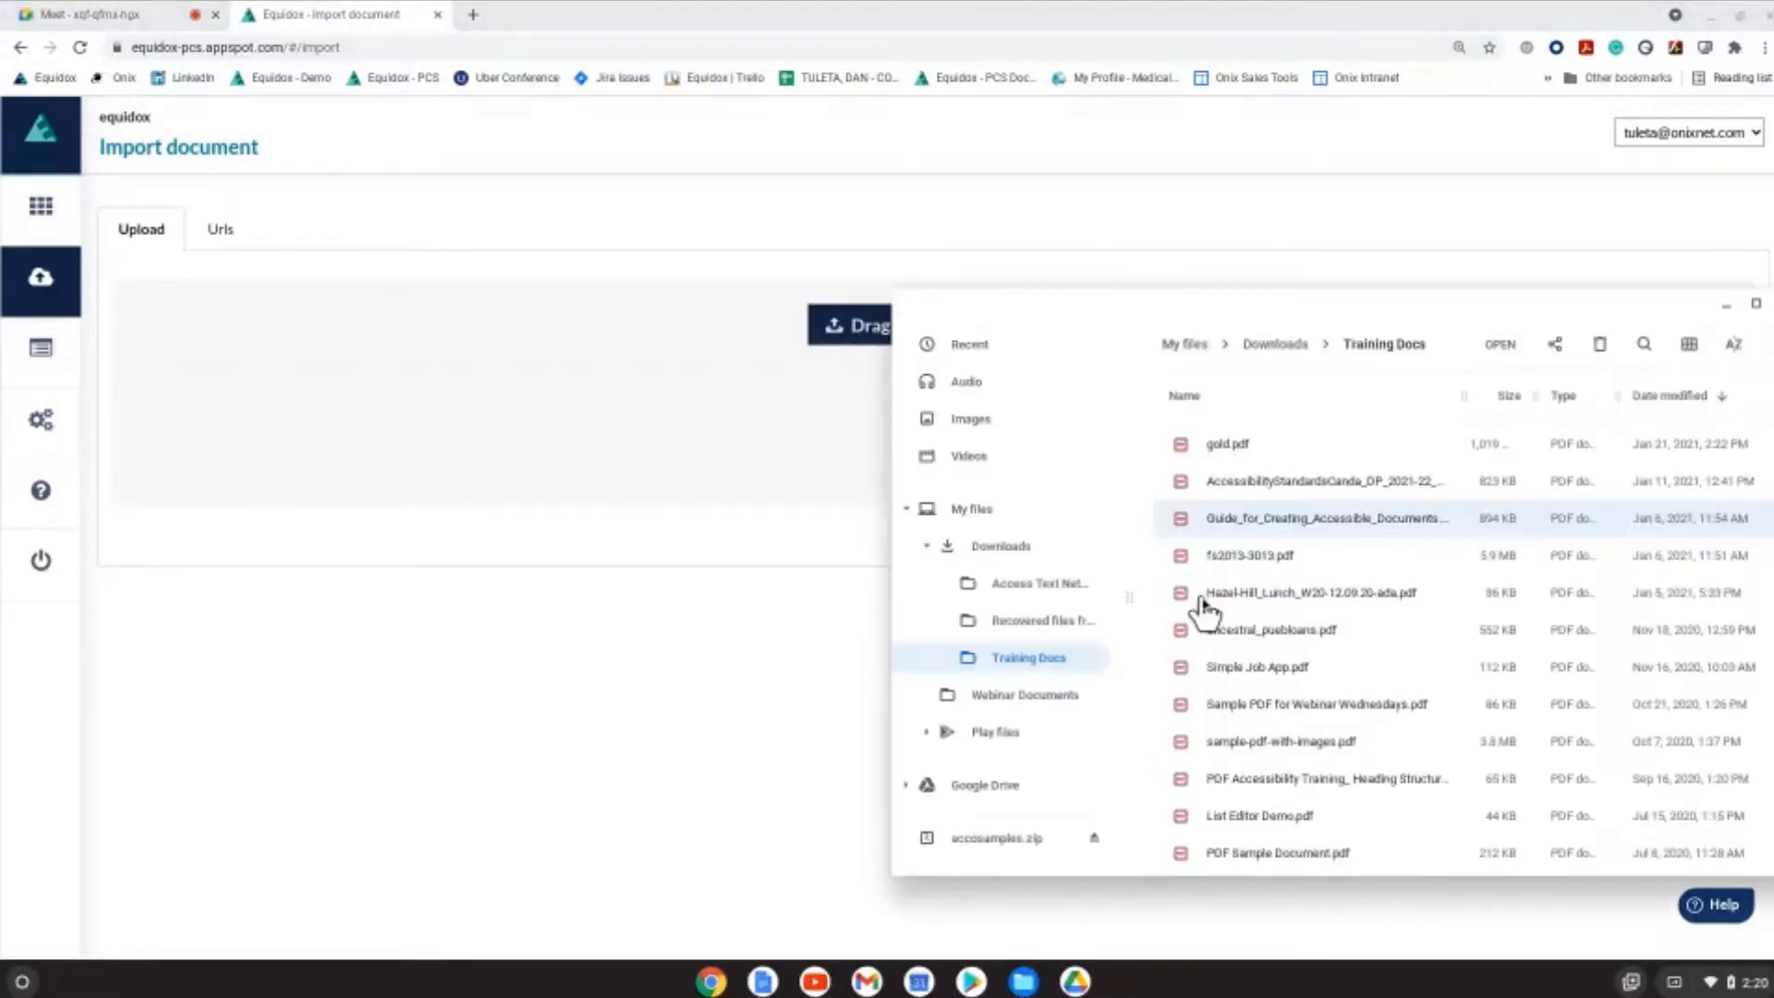
drag(1253, 524, 367, 355)
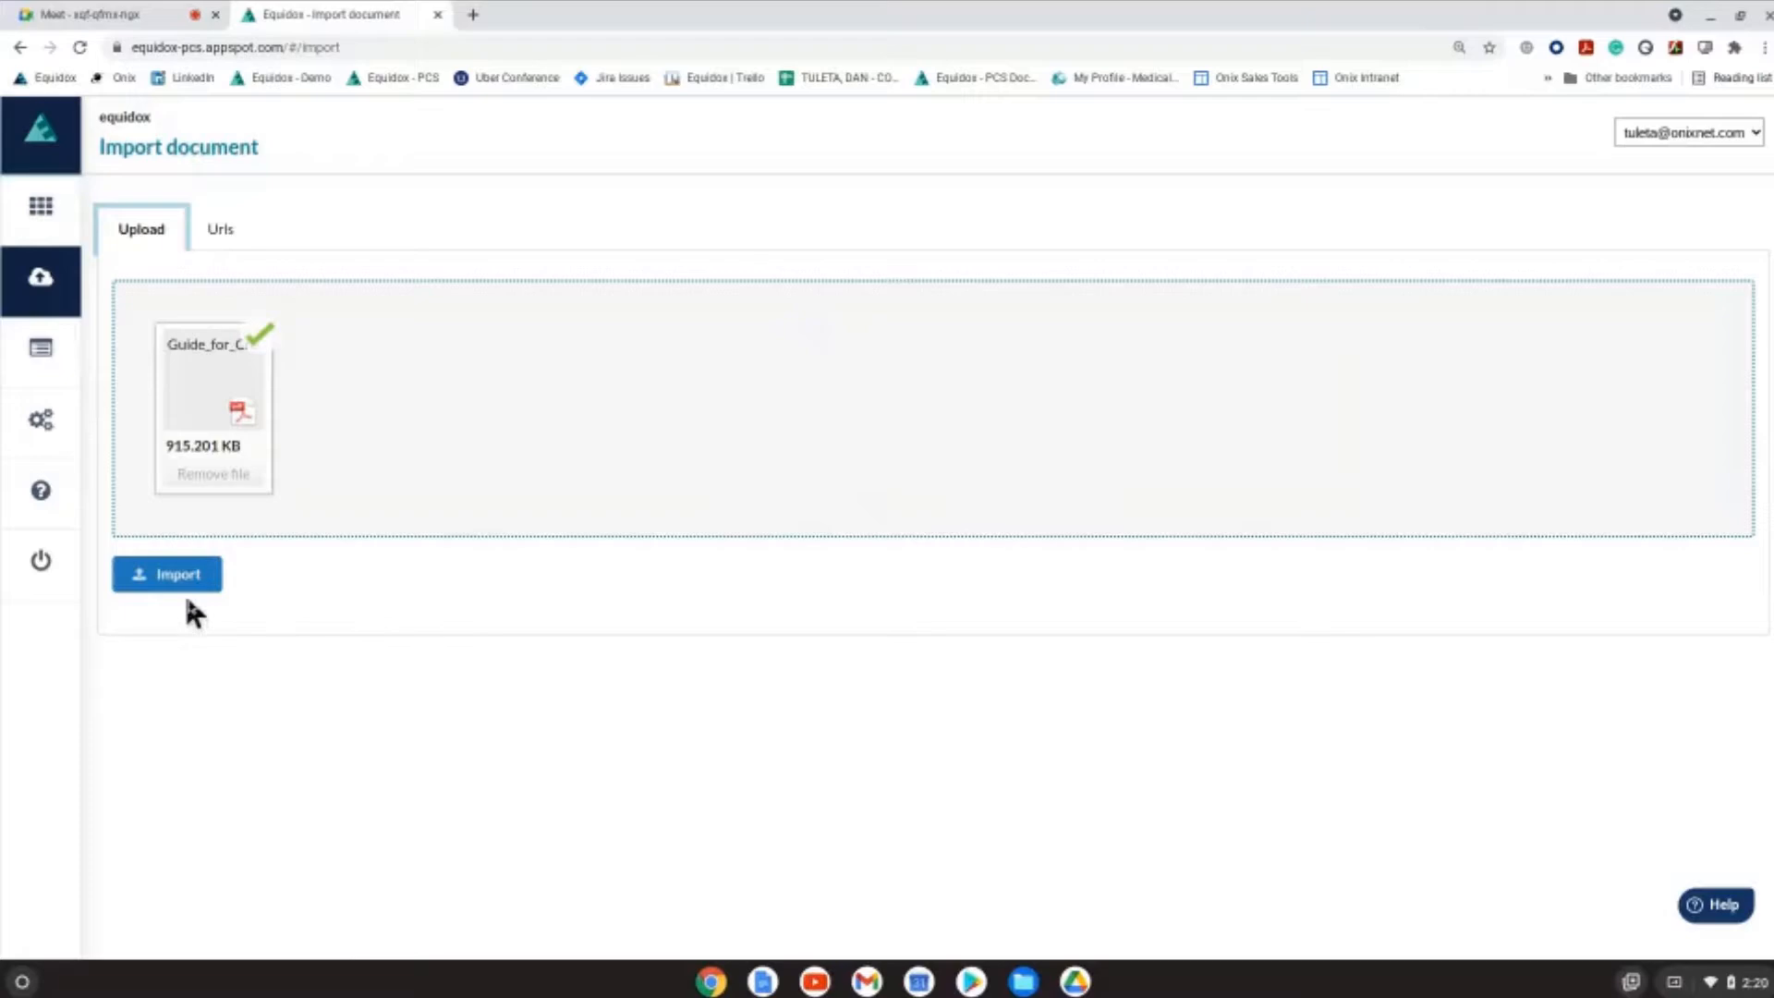
click(184, 584)
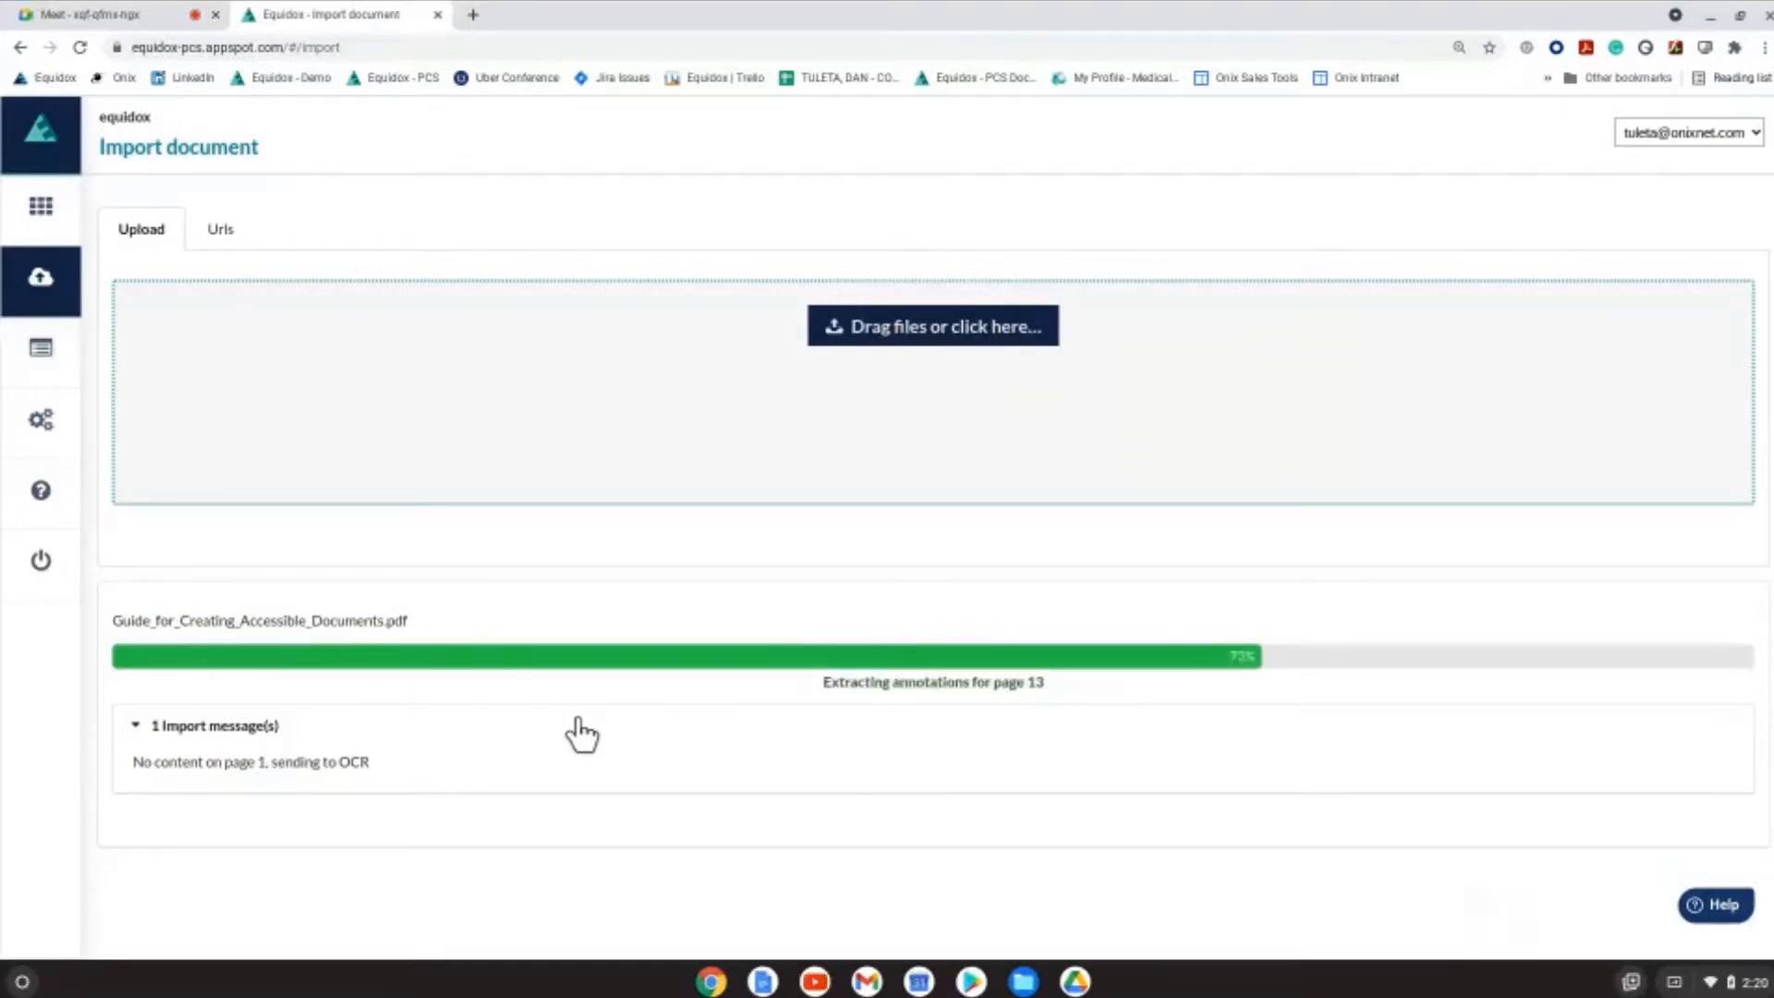
Step: Open page 2 of Guide_for_Creating_Accessible_Documents.pdf in the editor and select its large text zone
click(41, 219)
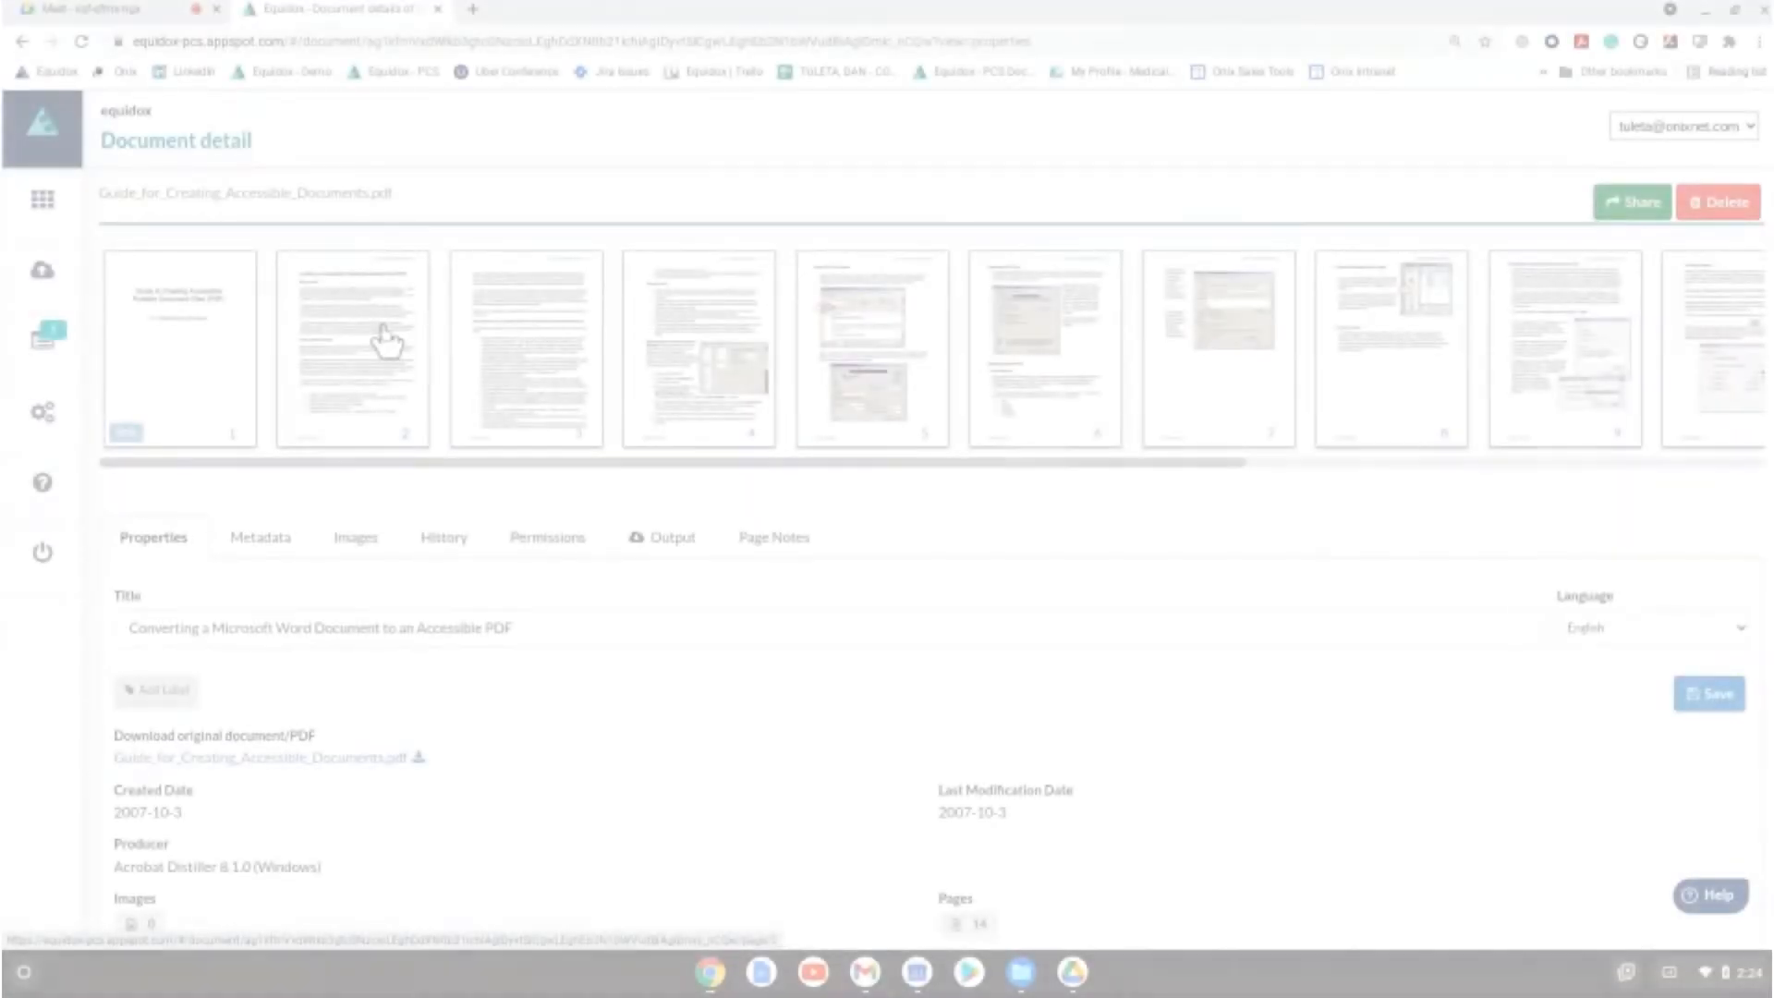
click(387, 342)
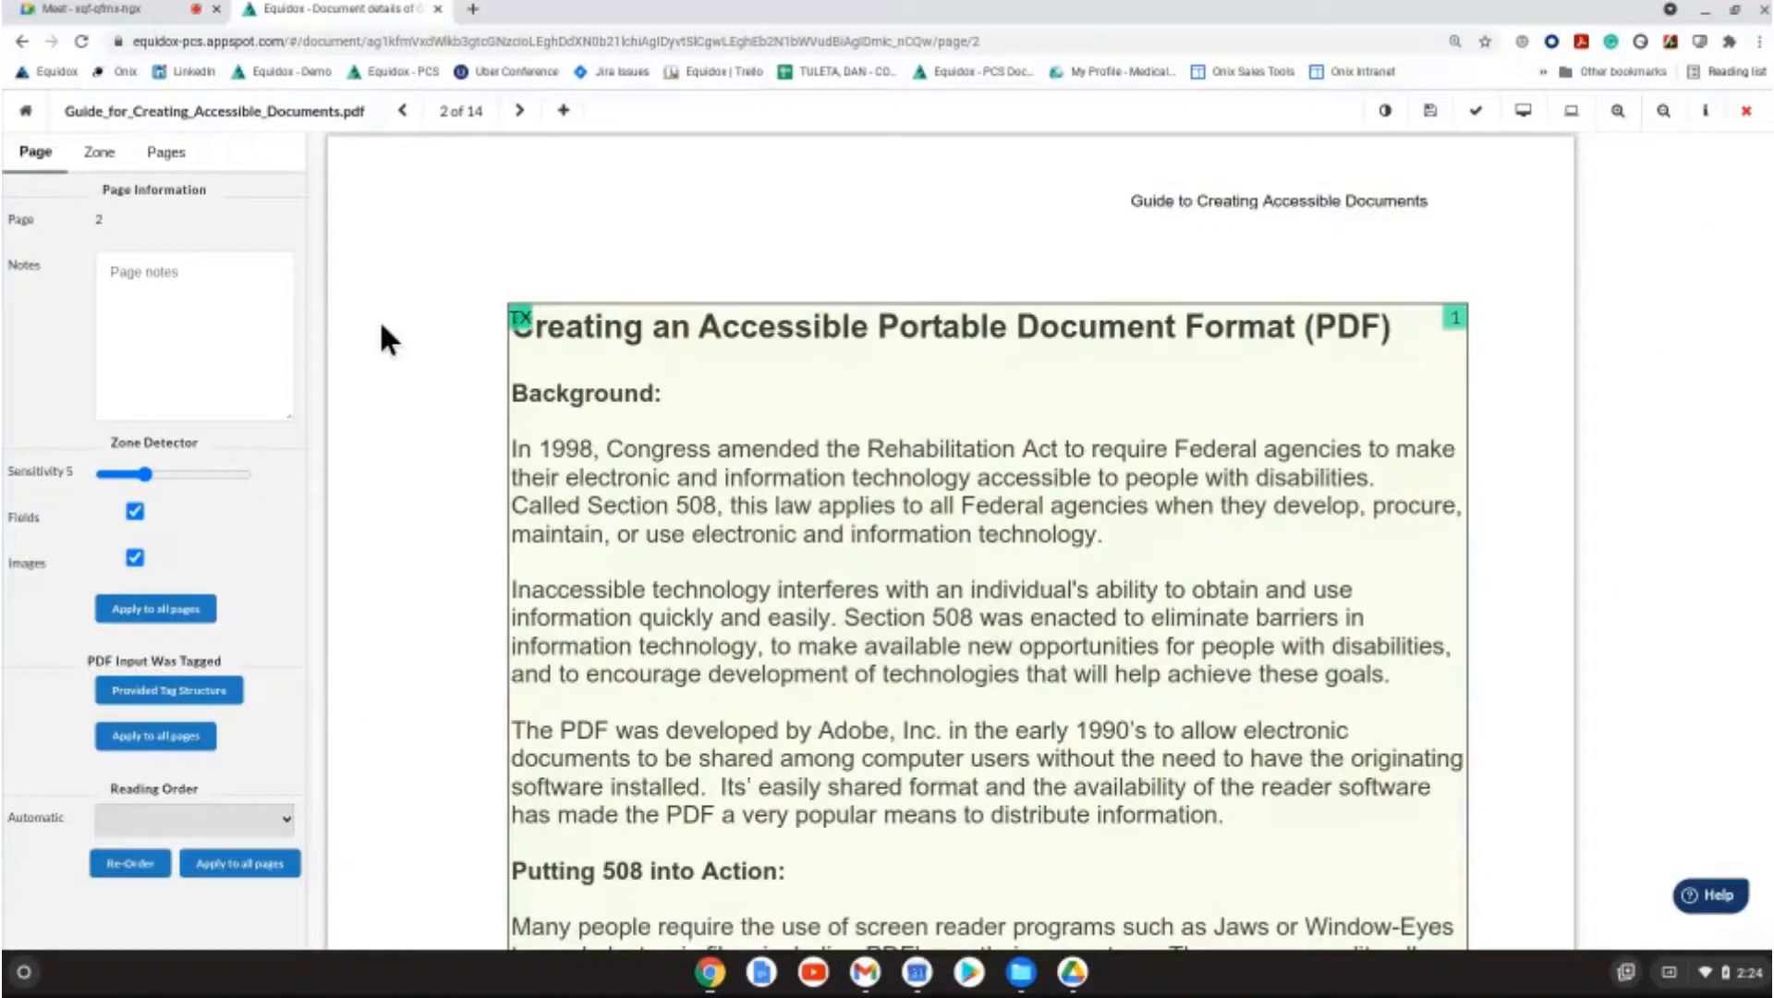
click(985, 553)
scroll(985, 552, down, 2)
scroll(986, 553, up, 1)
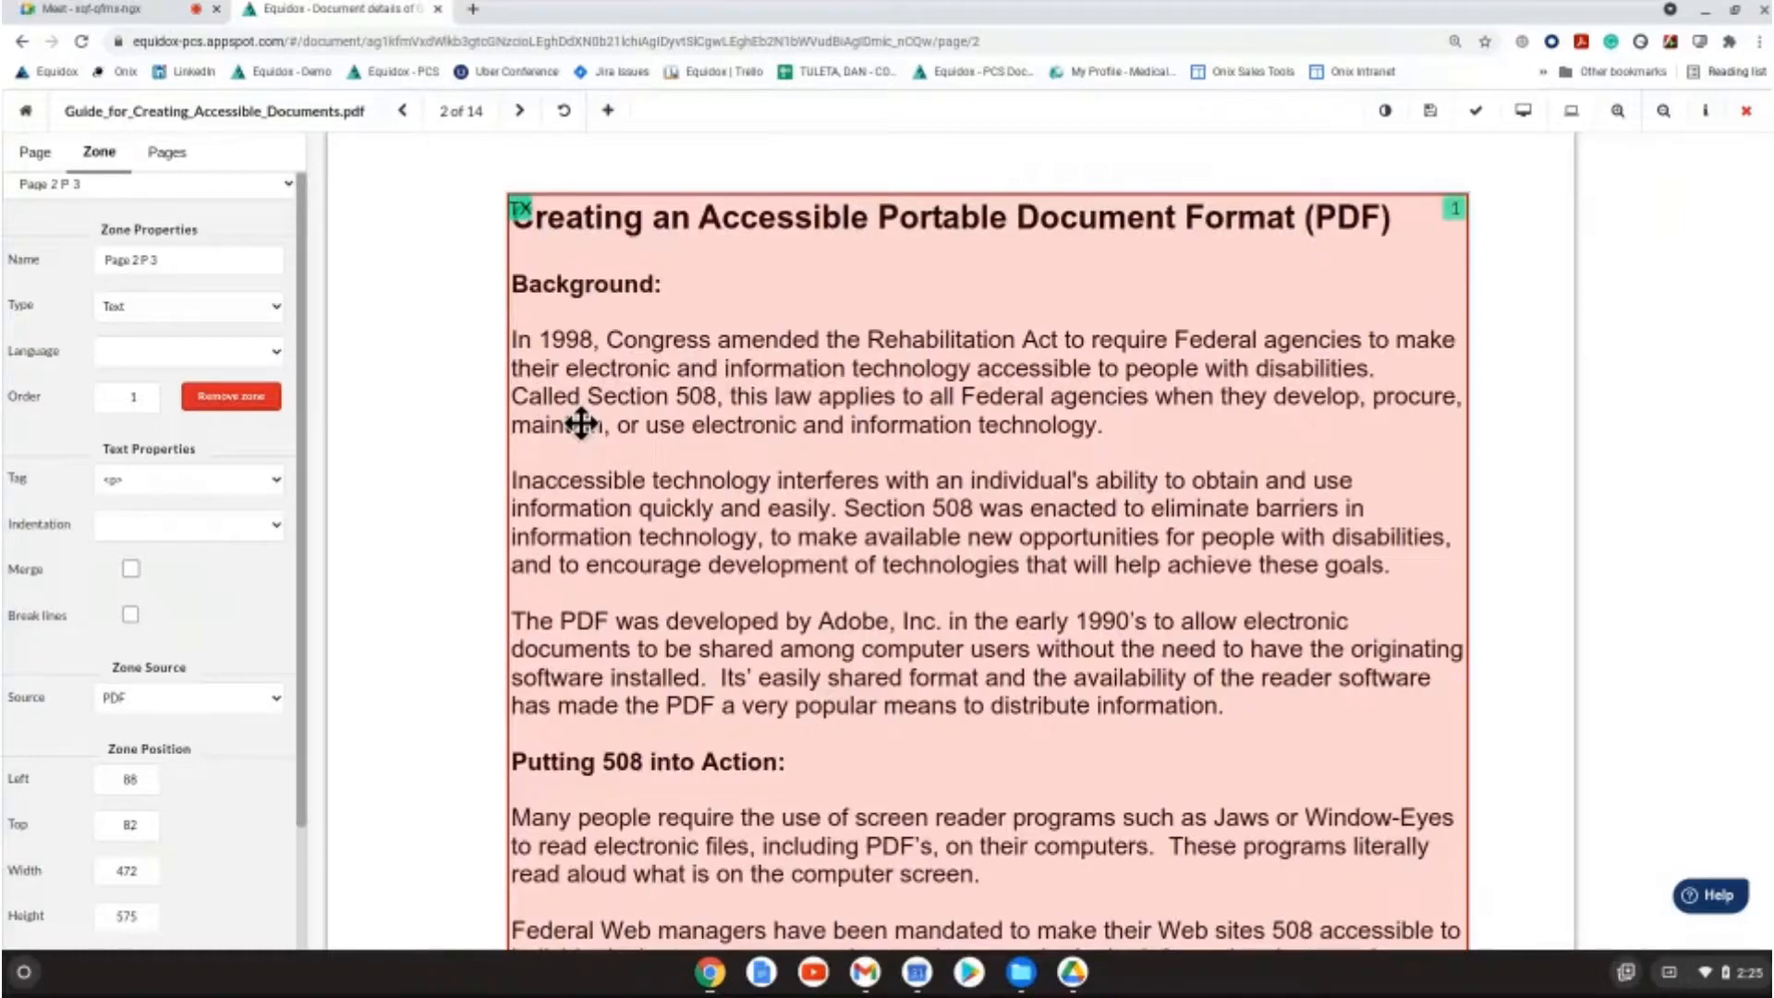
Step: Preview page 2, highlight all of its unstructured text, and return to the page editor
click(1535, 112)
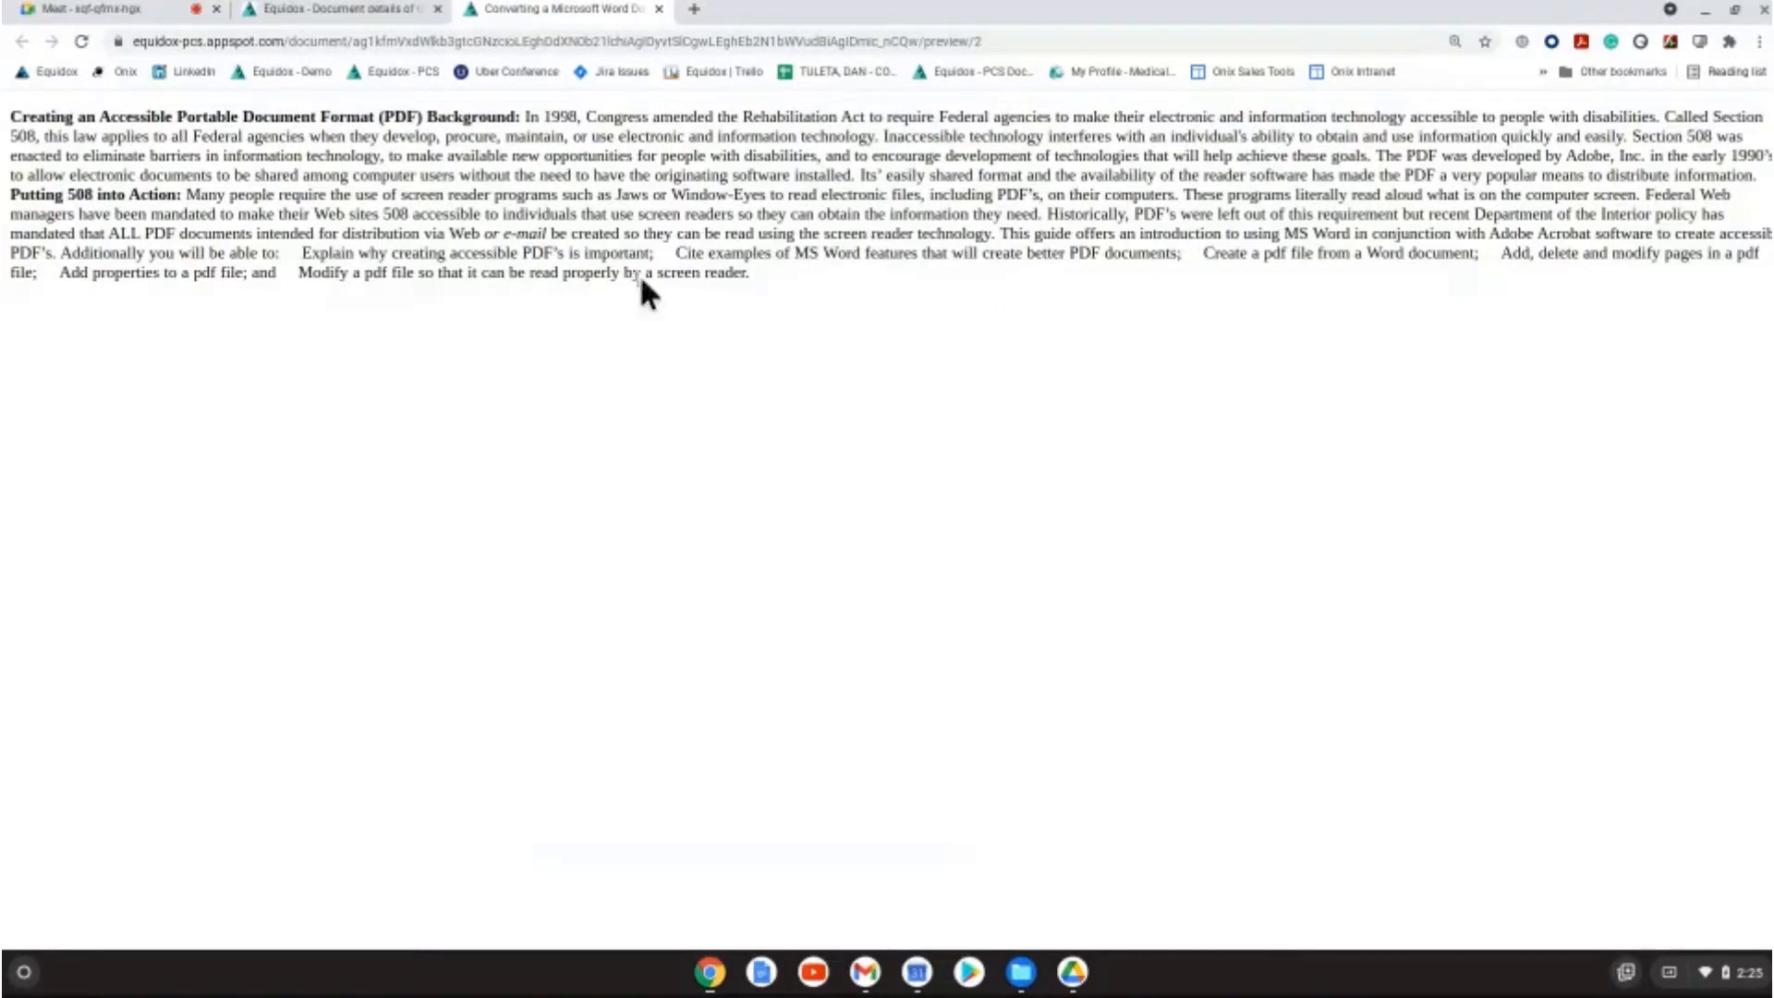
drag(646, 290, 11, 117)
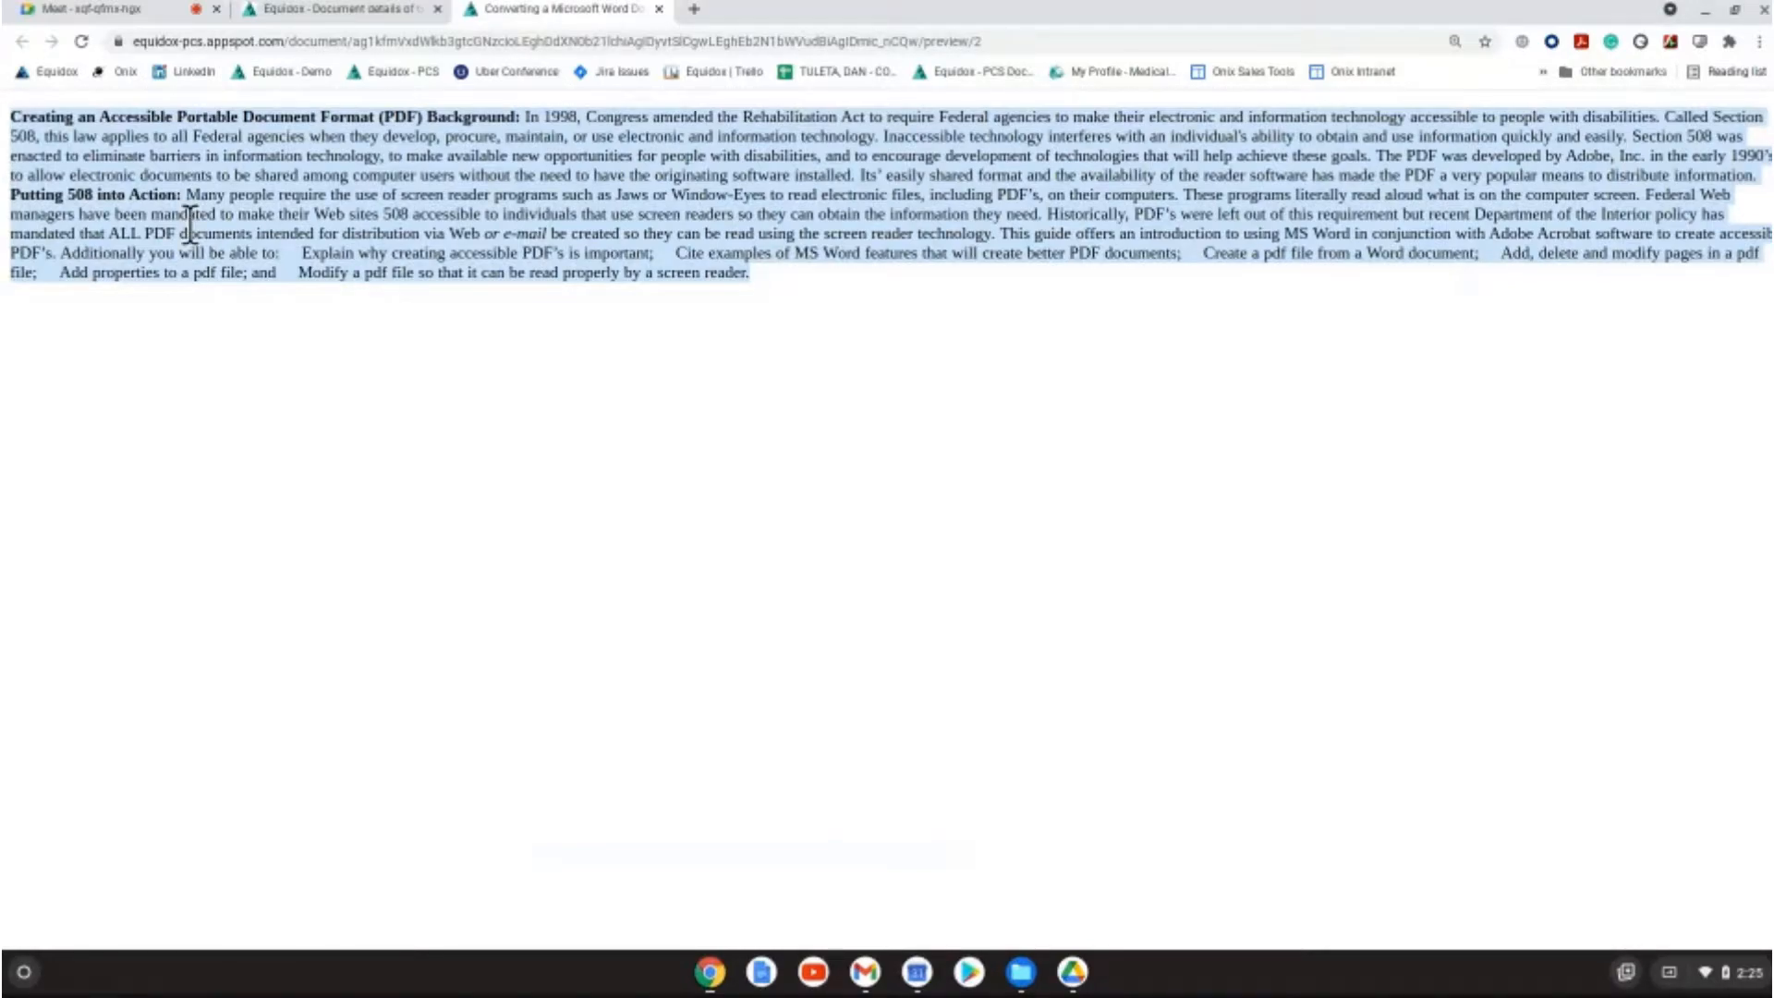
click(295, 9)
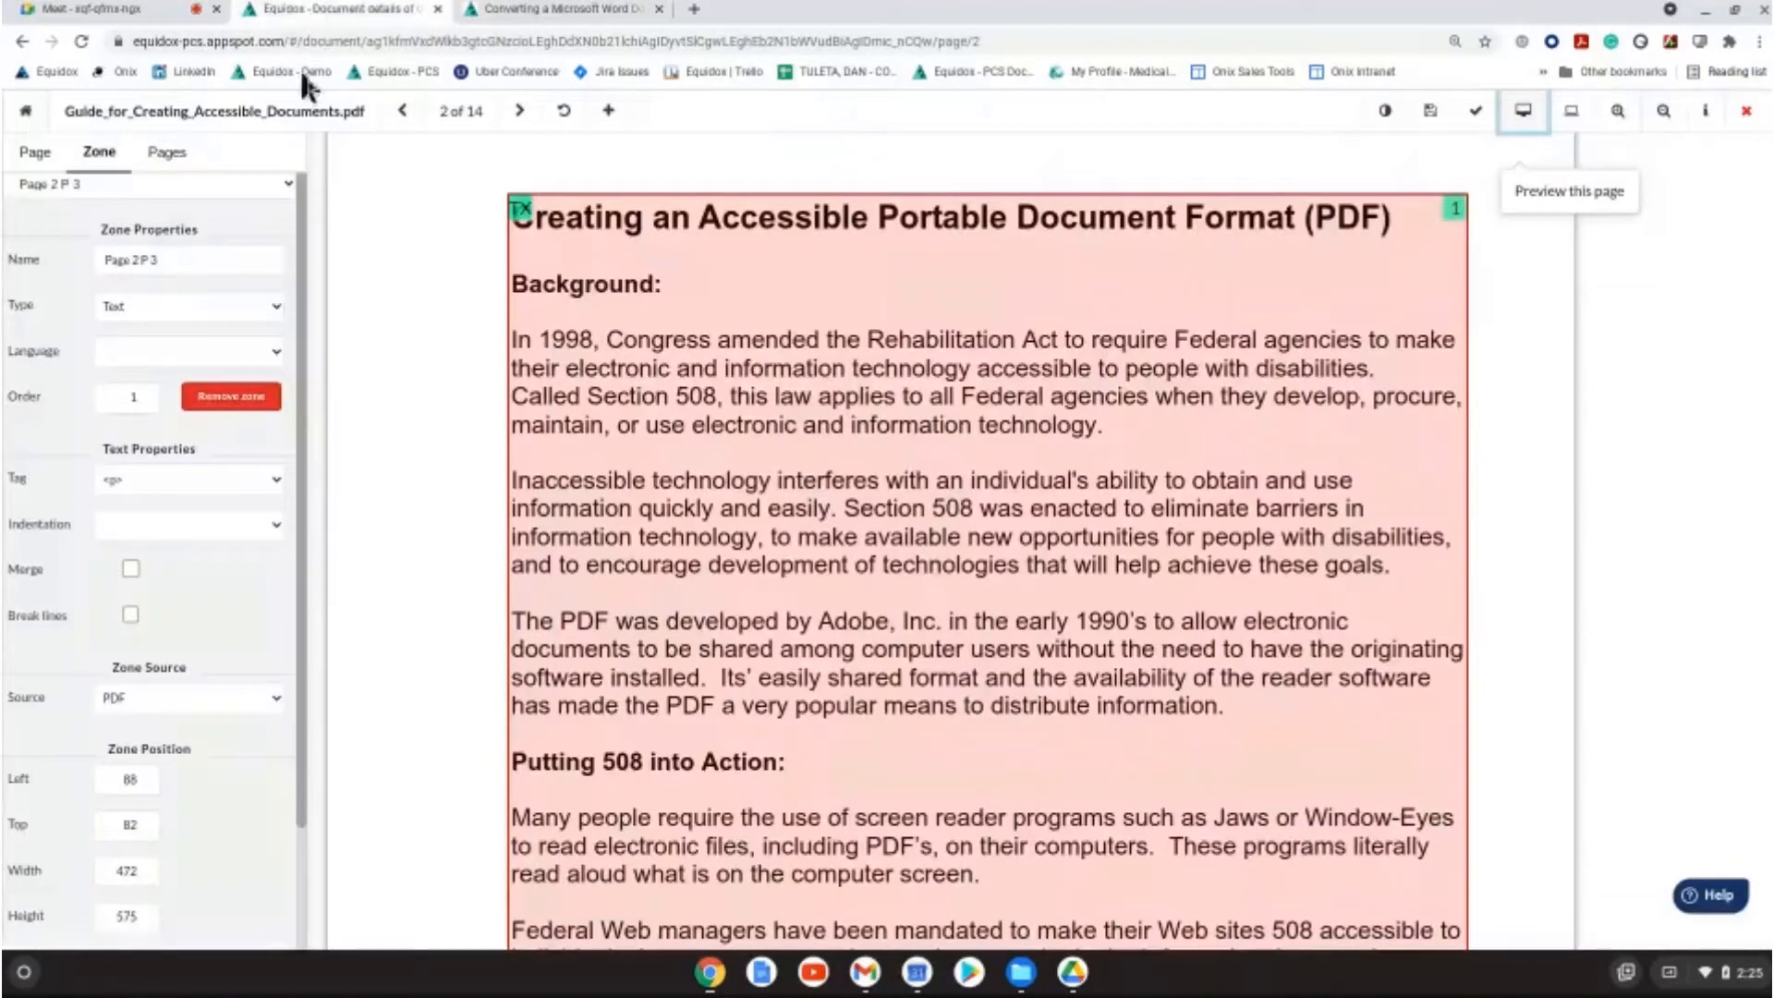
Step: Set the zone detector sensitivity for page 2 to 3 and preview the page
click(33, 153)
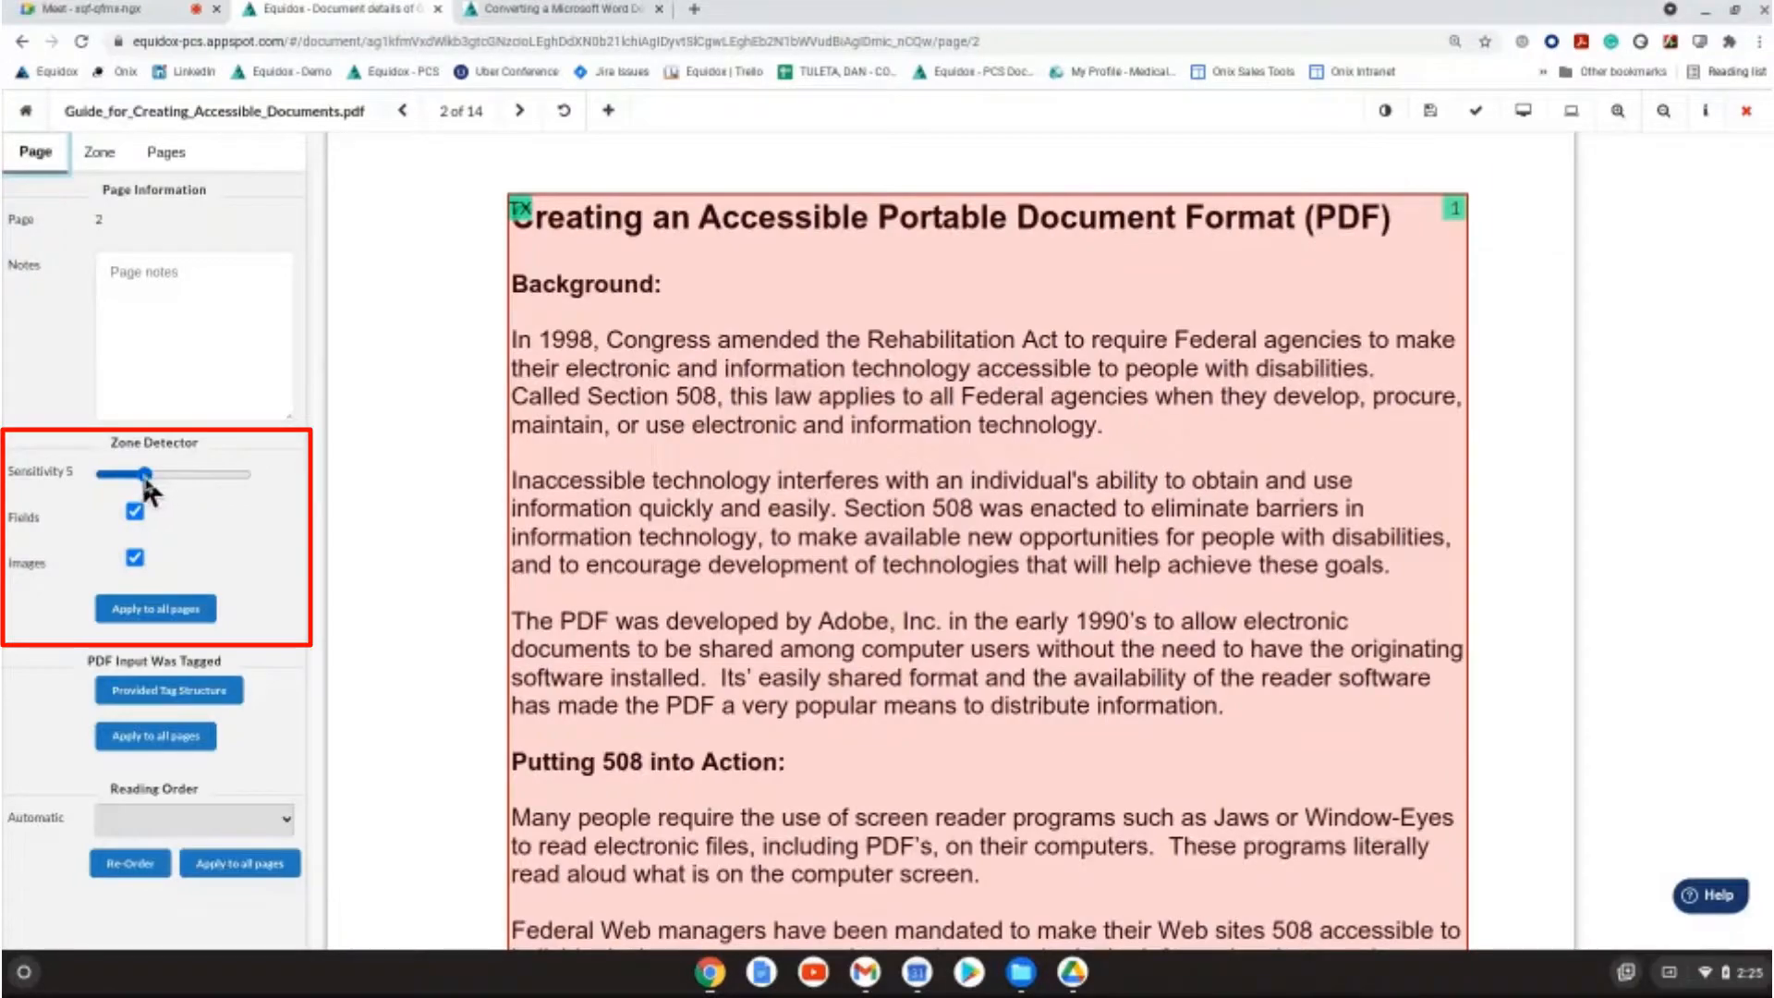
drag(146, 481, 235, 478)
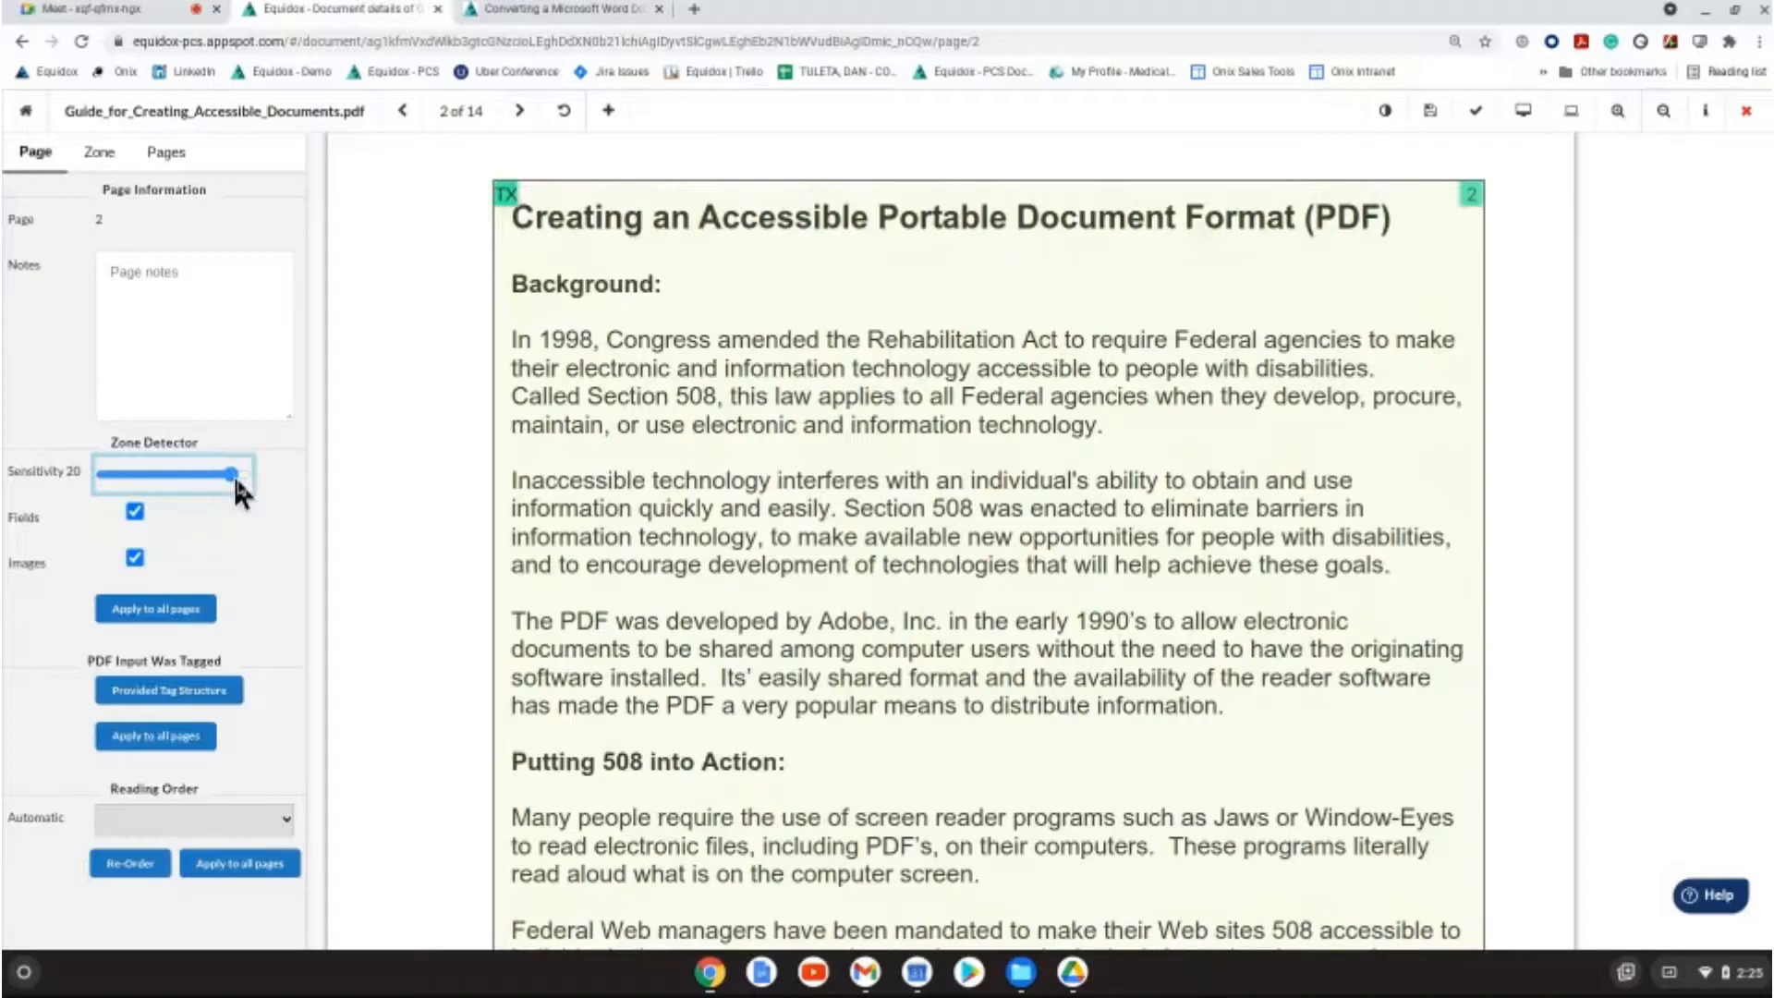
drag(236, 474, 134, 471)
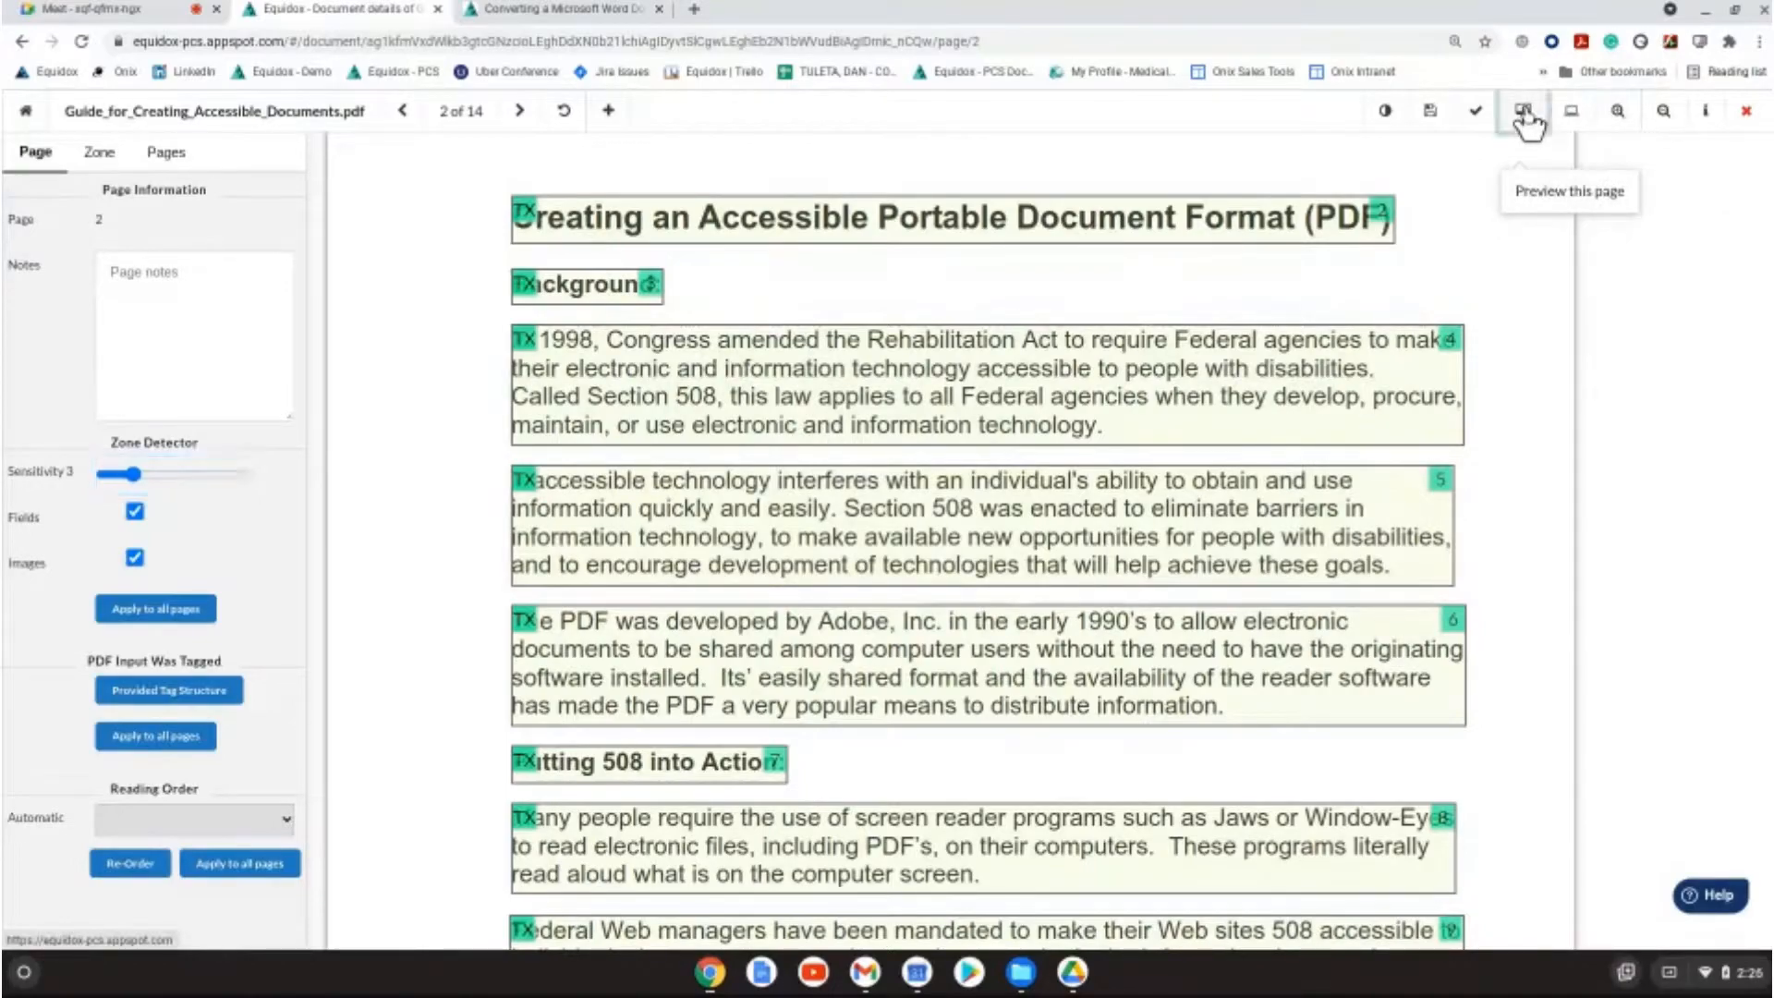
click(1569, 110)
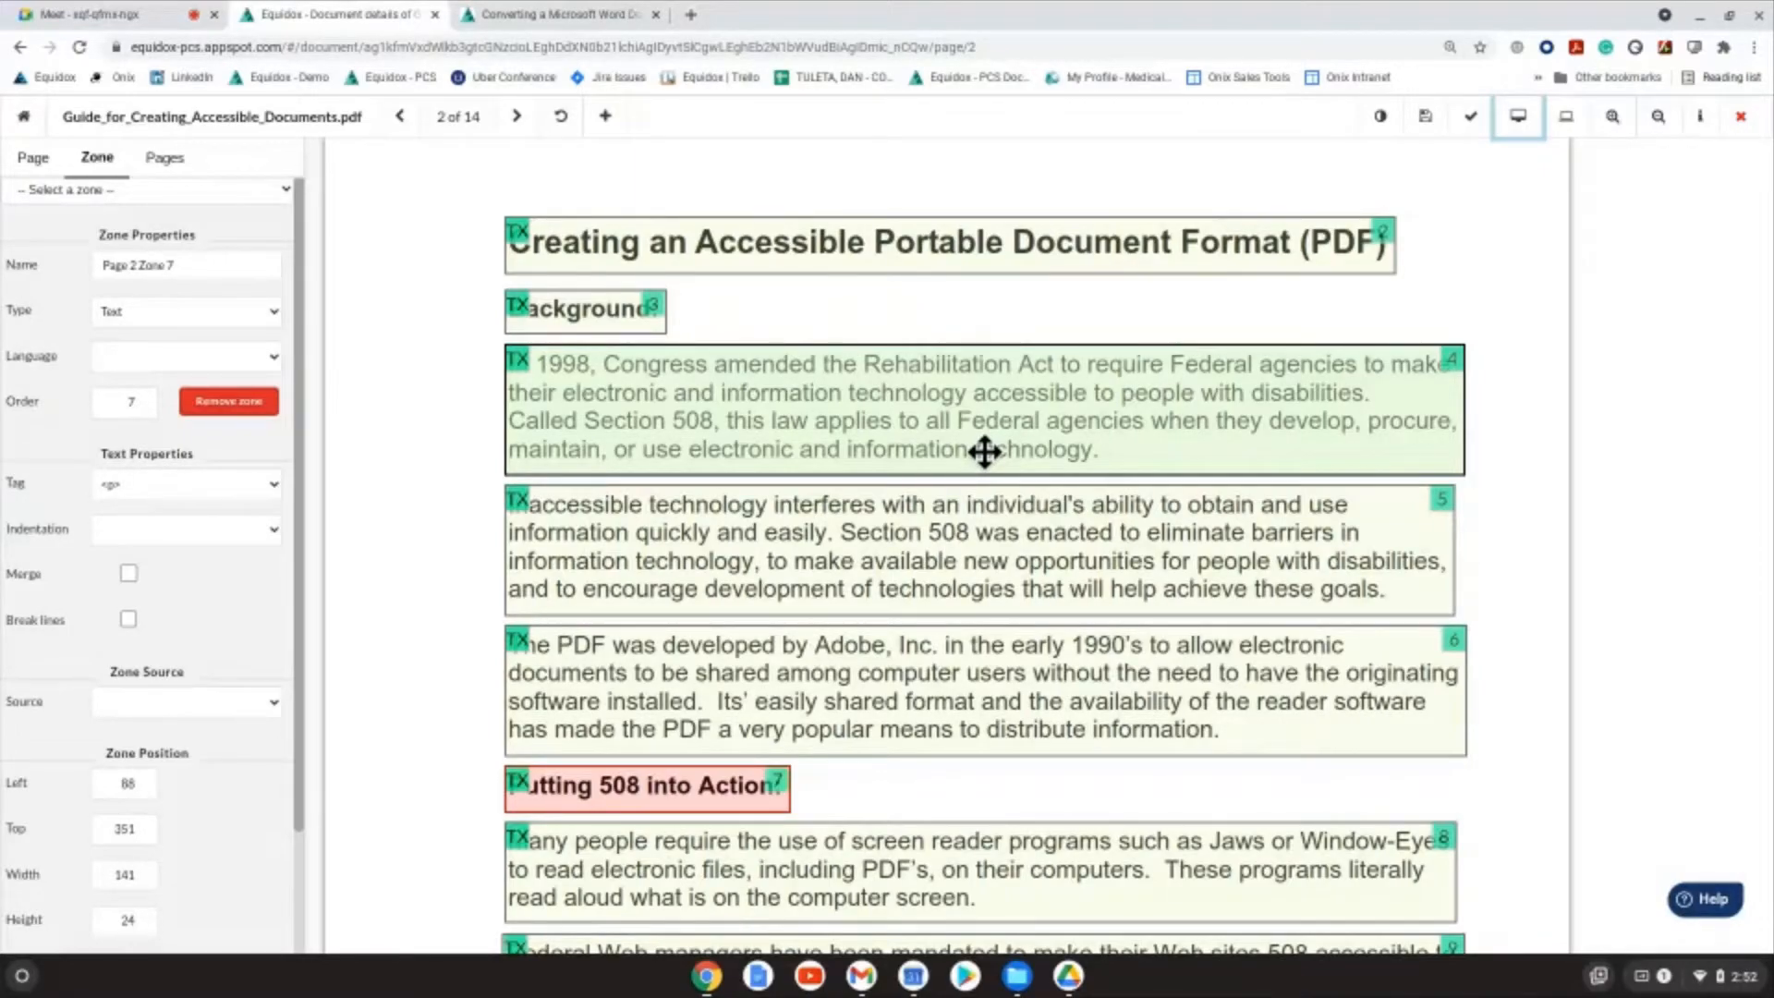
Step: Change the "Creating an Accessible Portable Document Format (PDF)" title zone to a level 1 heading
click(723, 248)
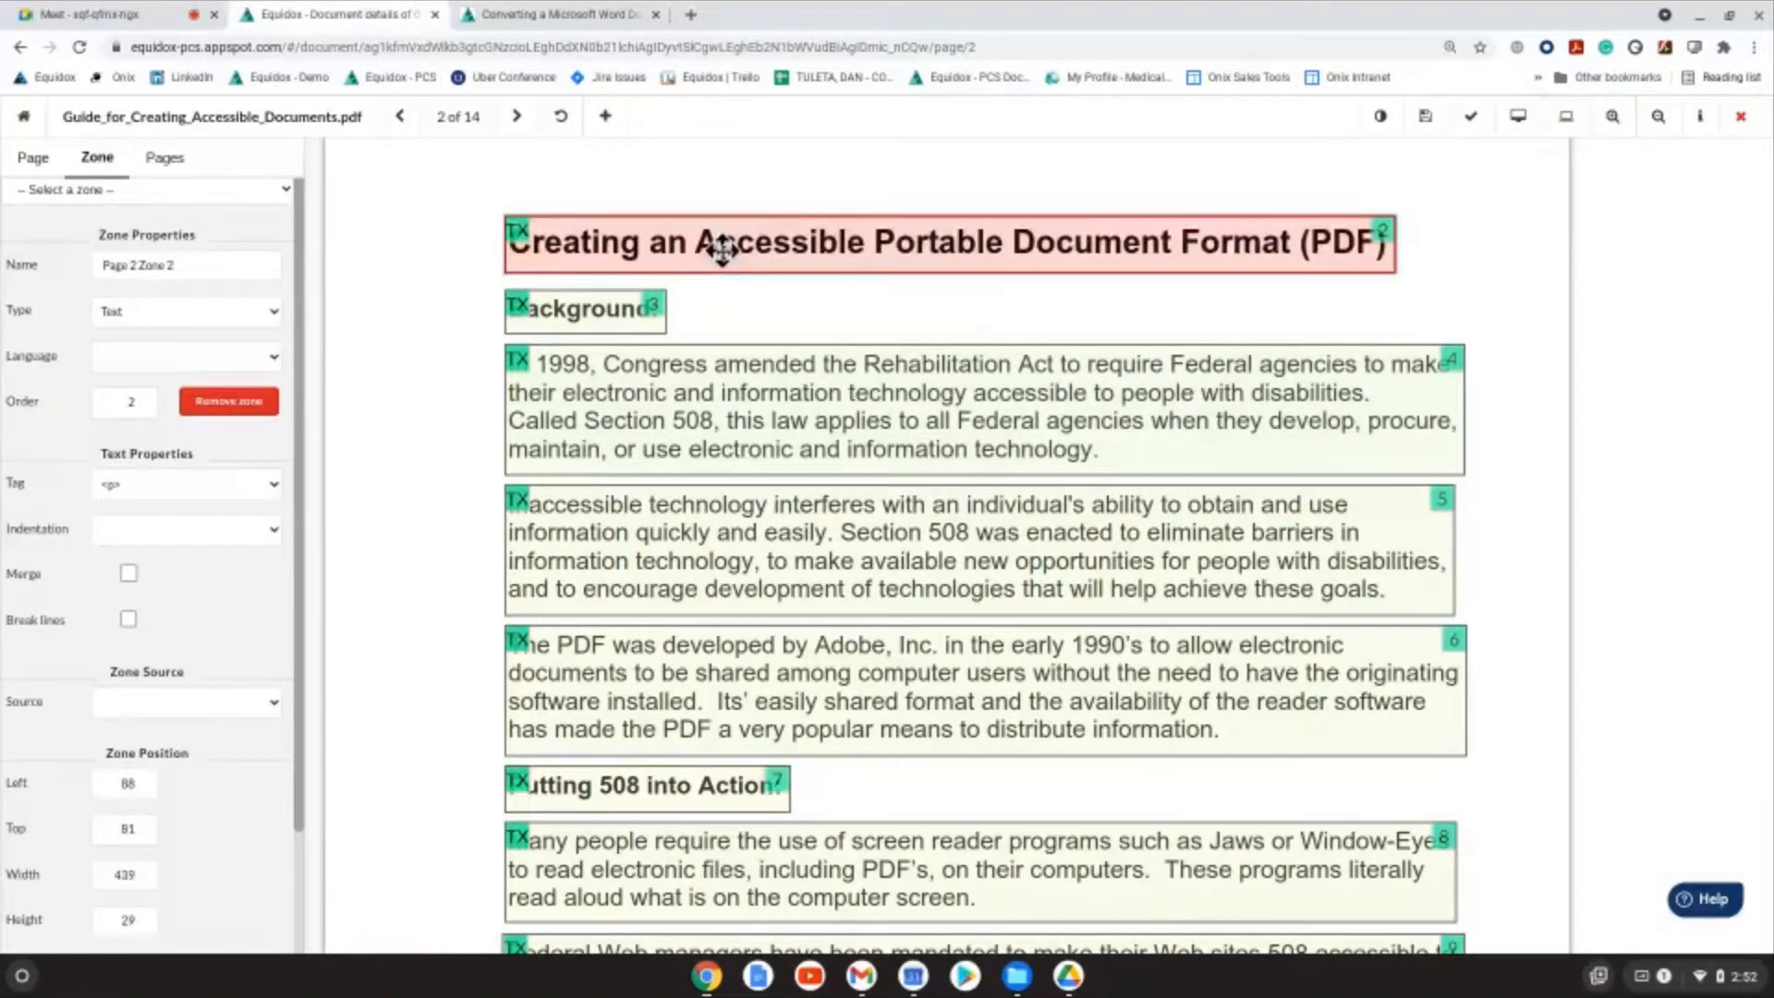
scroll(748, 717, down, 5)
click(758, 721)
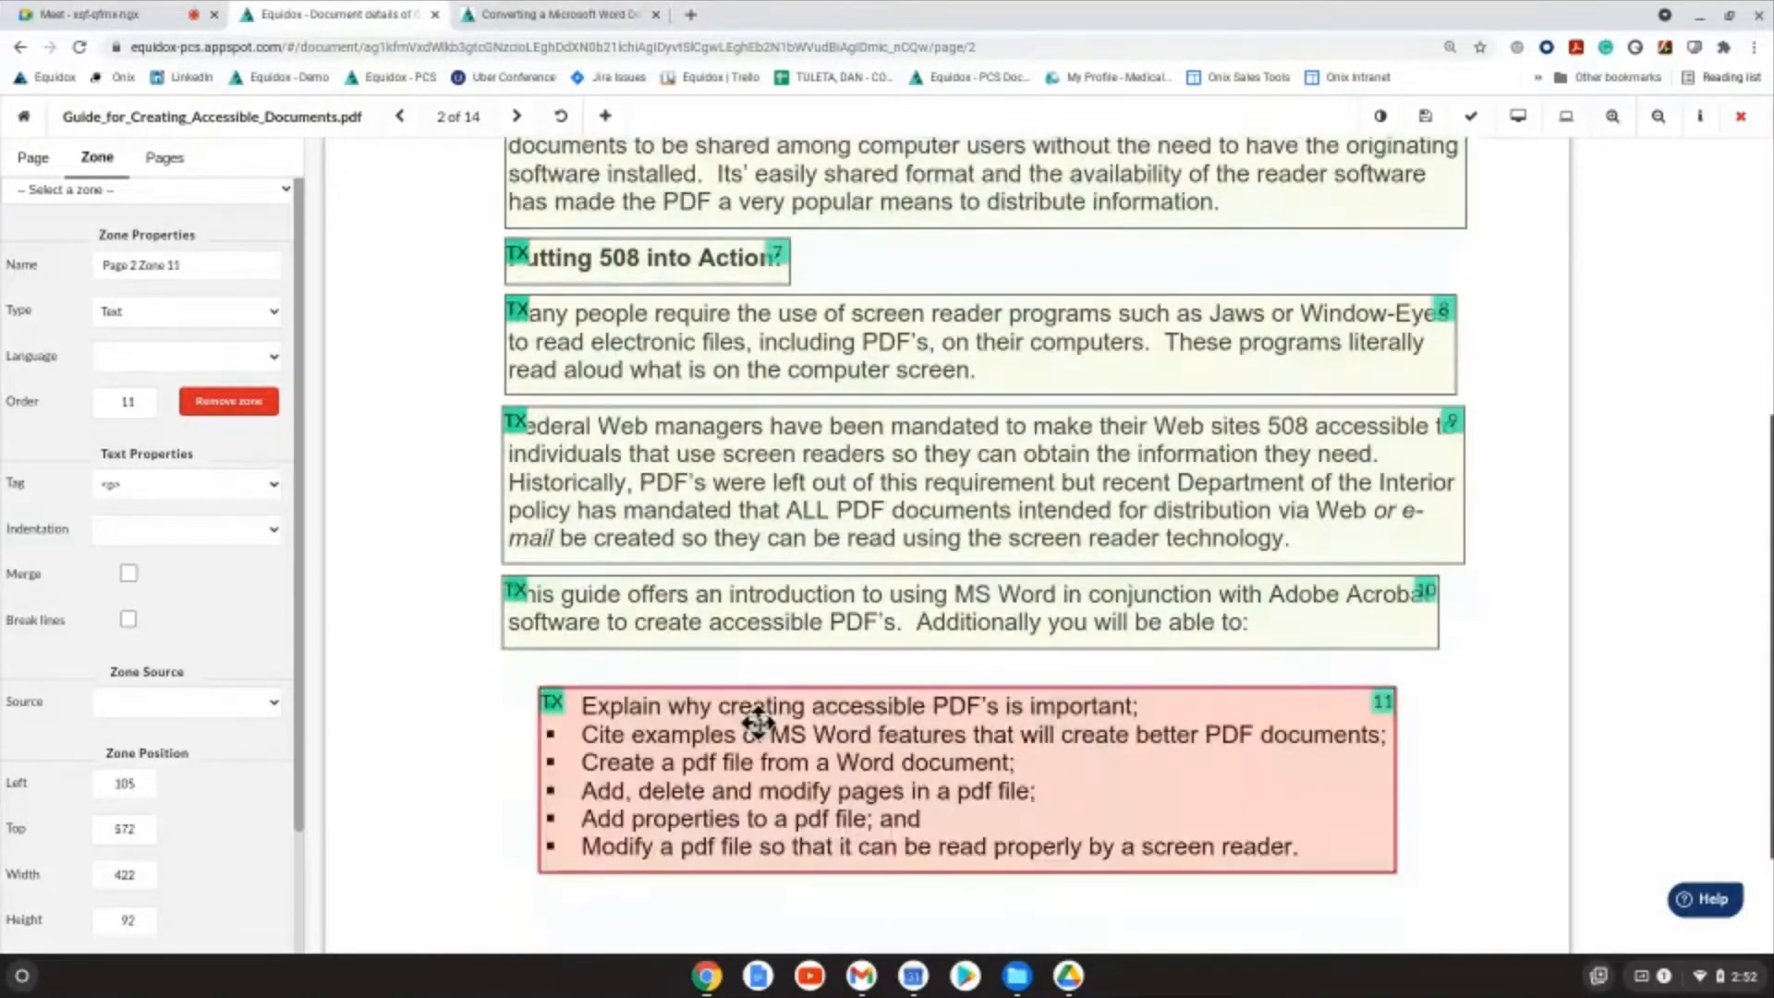
scroll(728, 636, up, 6)
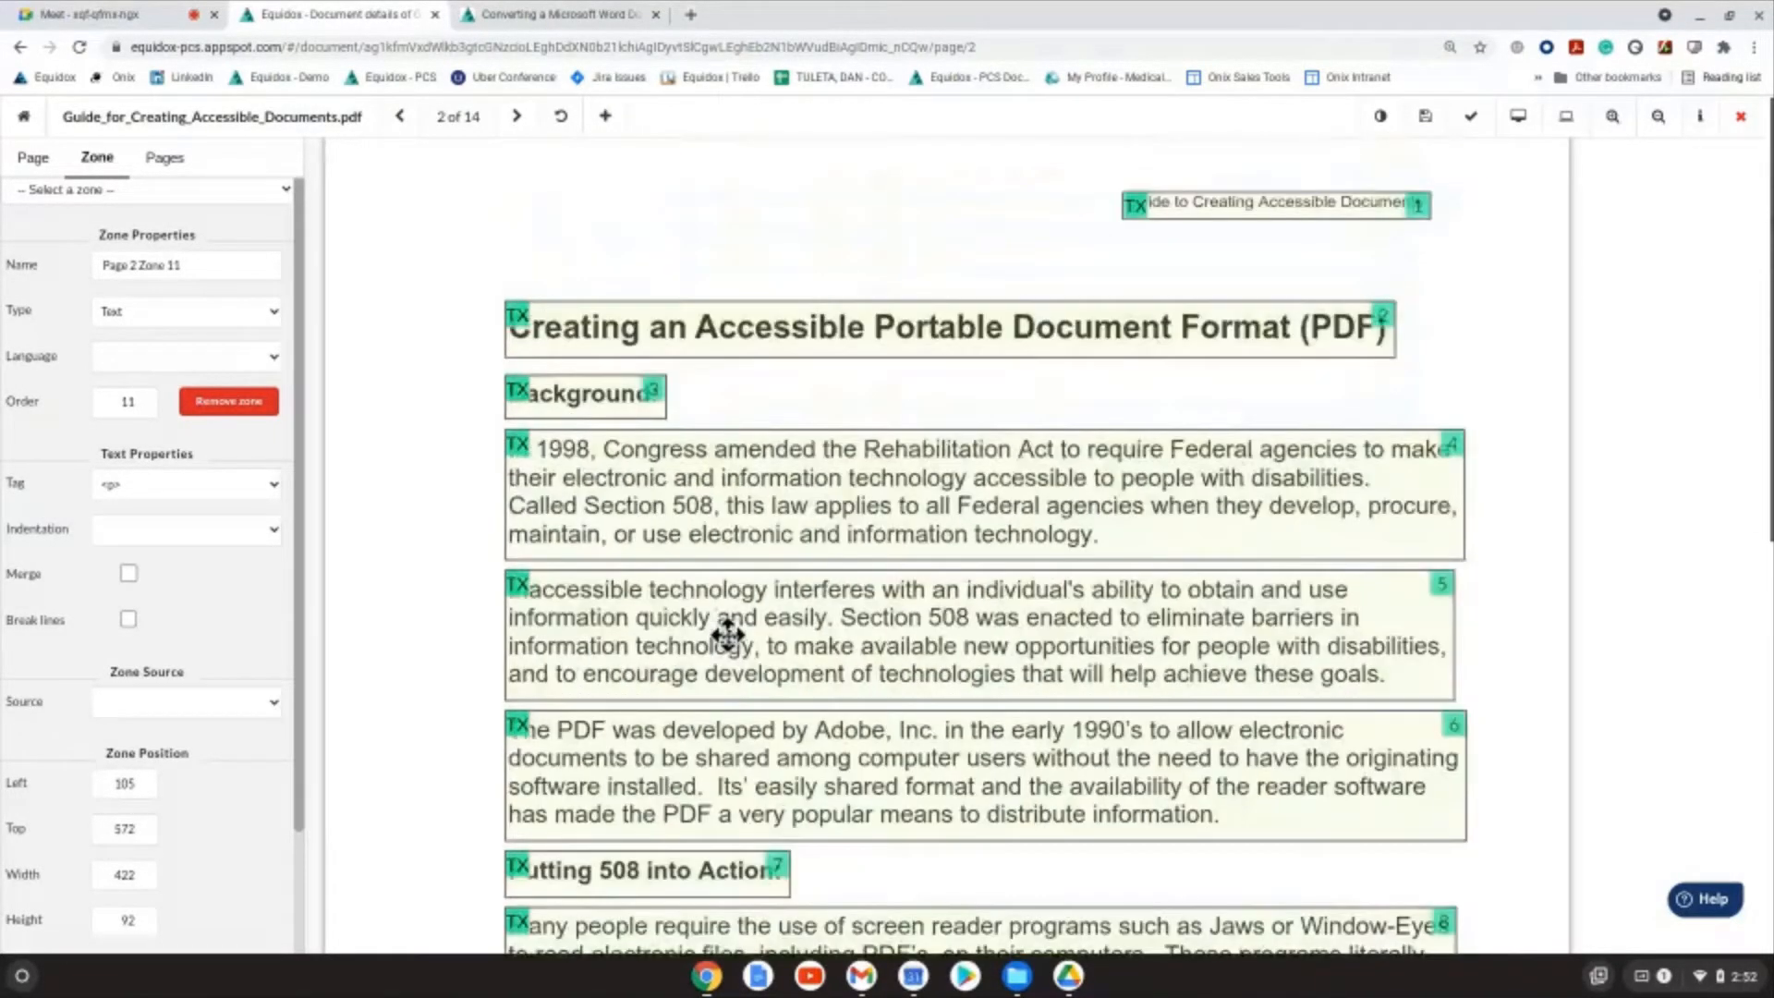
click(647, 350)
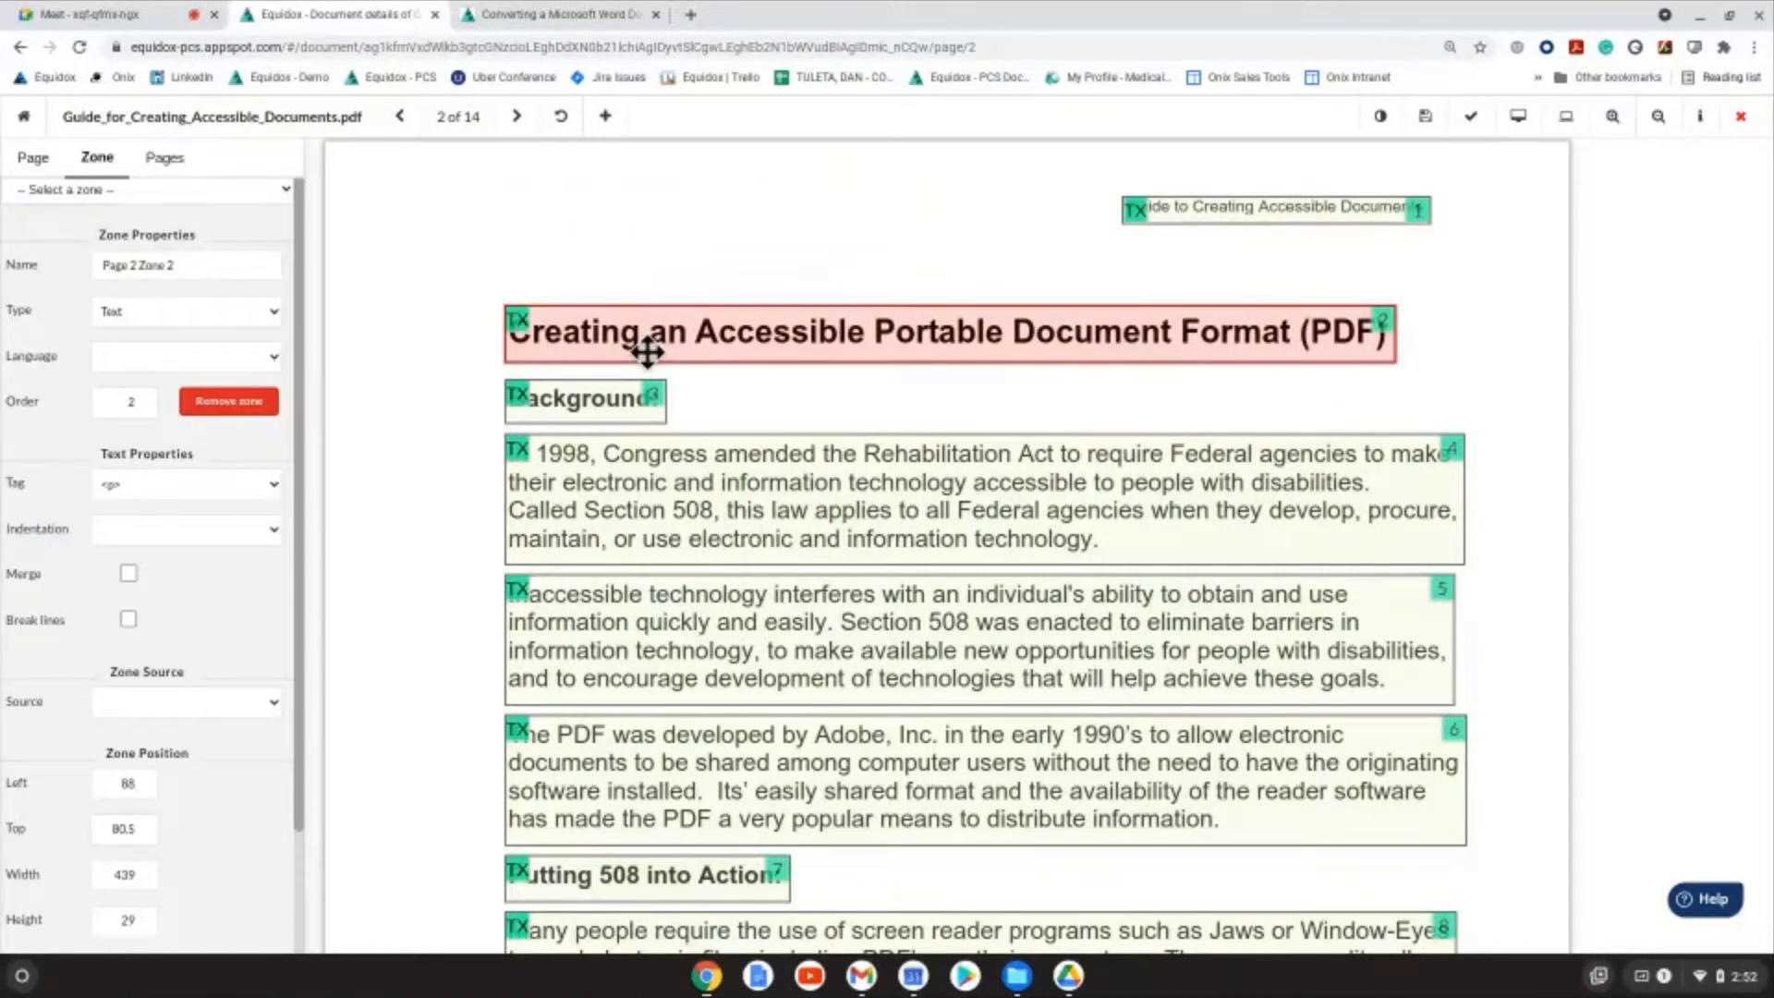
click(234, 311)
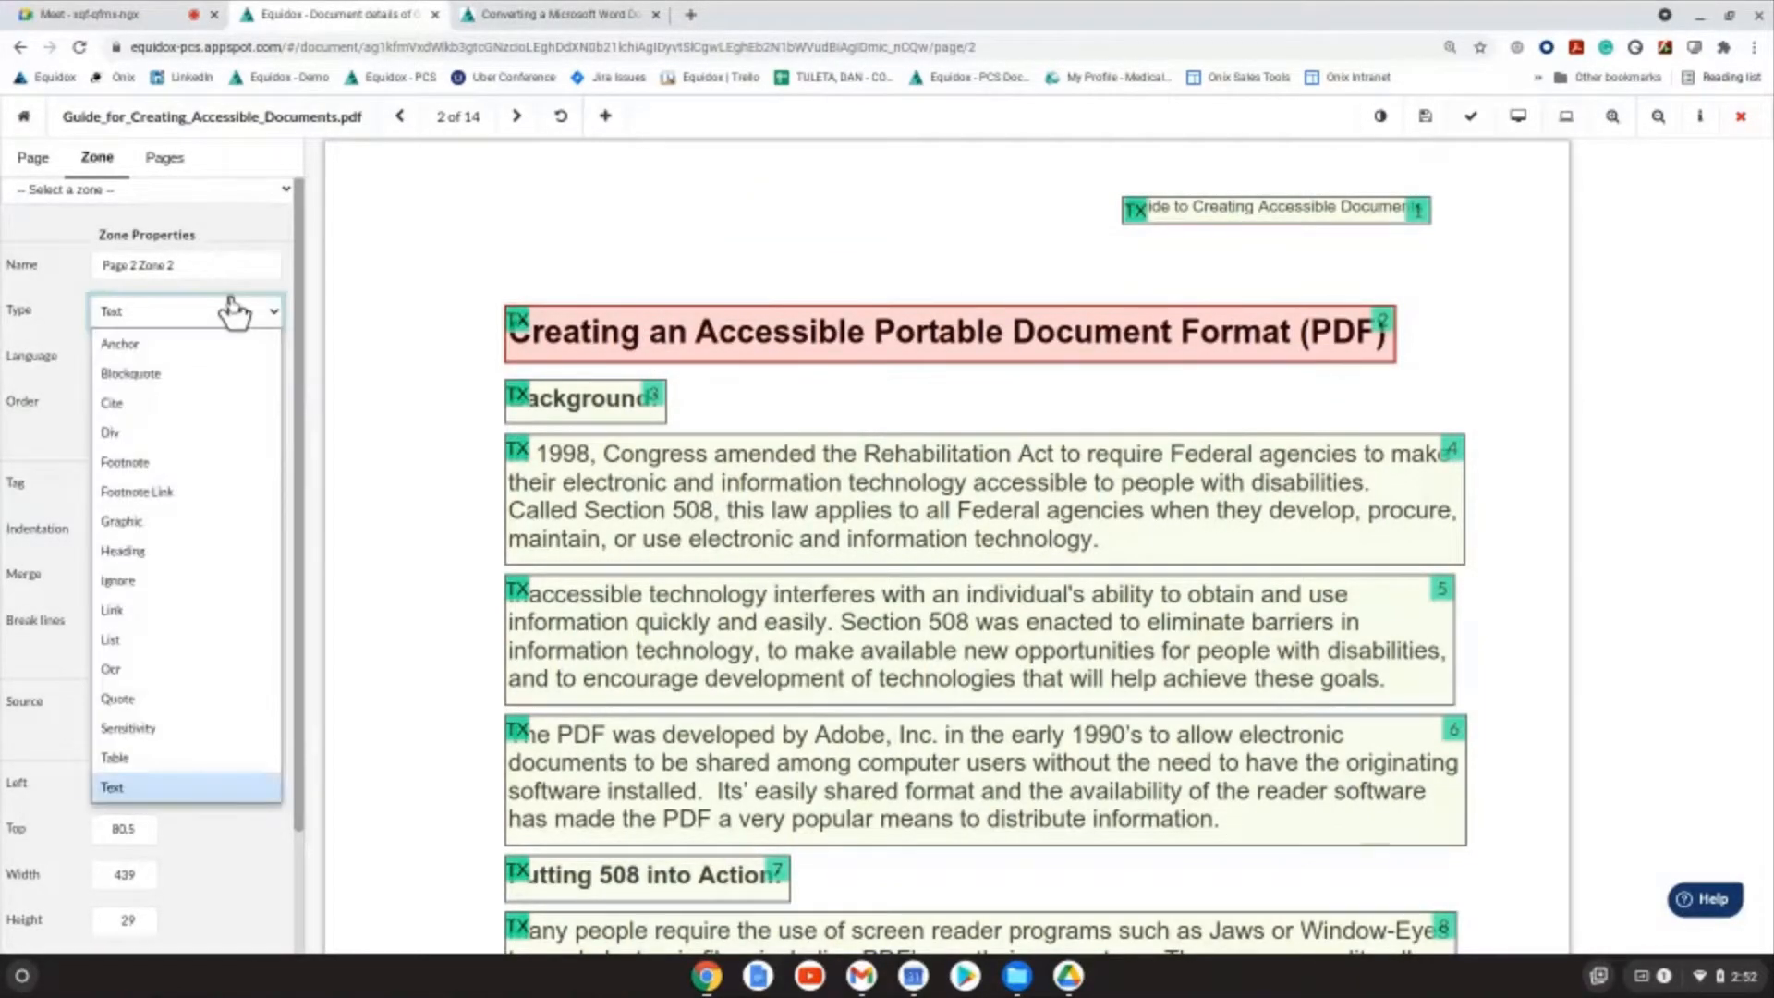
click(593, 334)
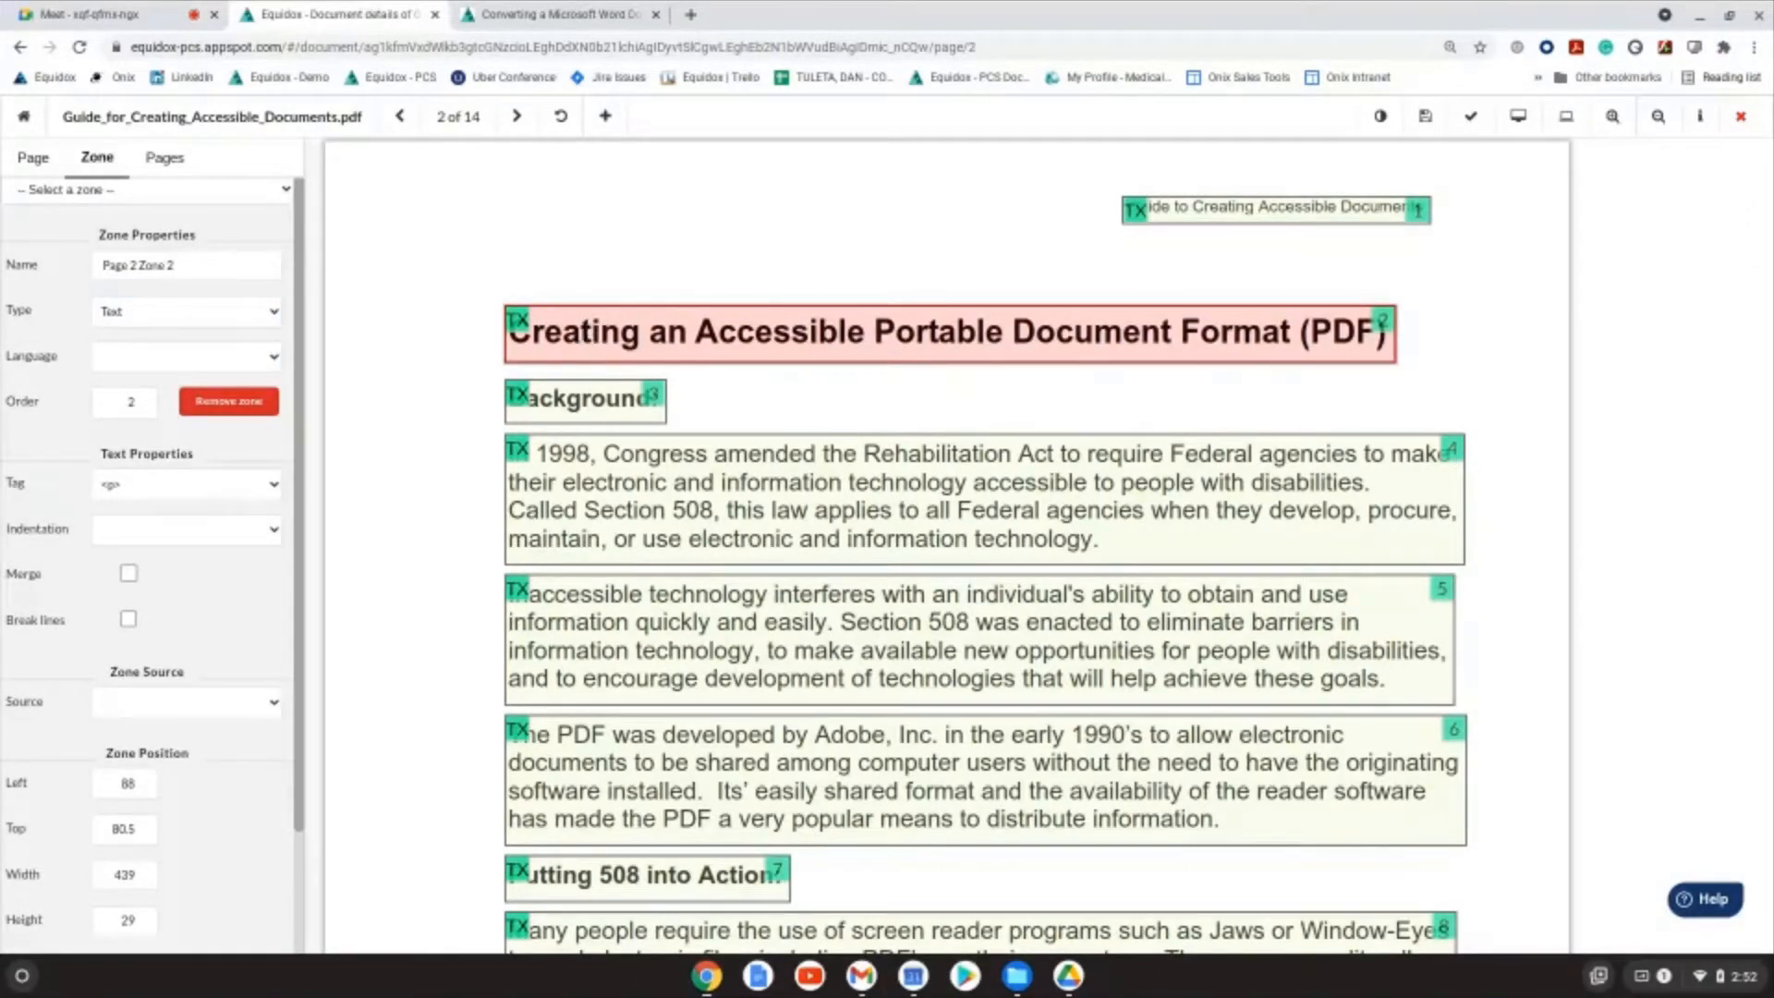
key(h)
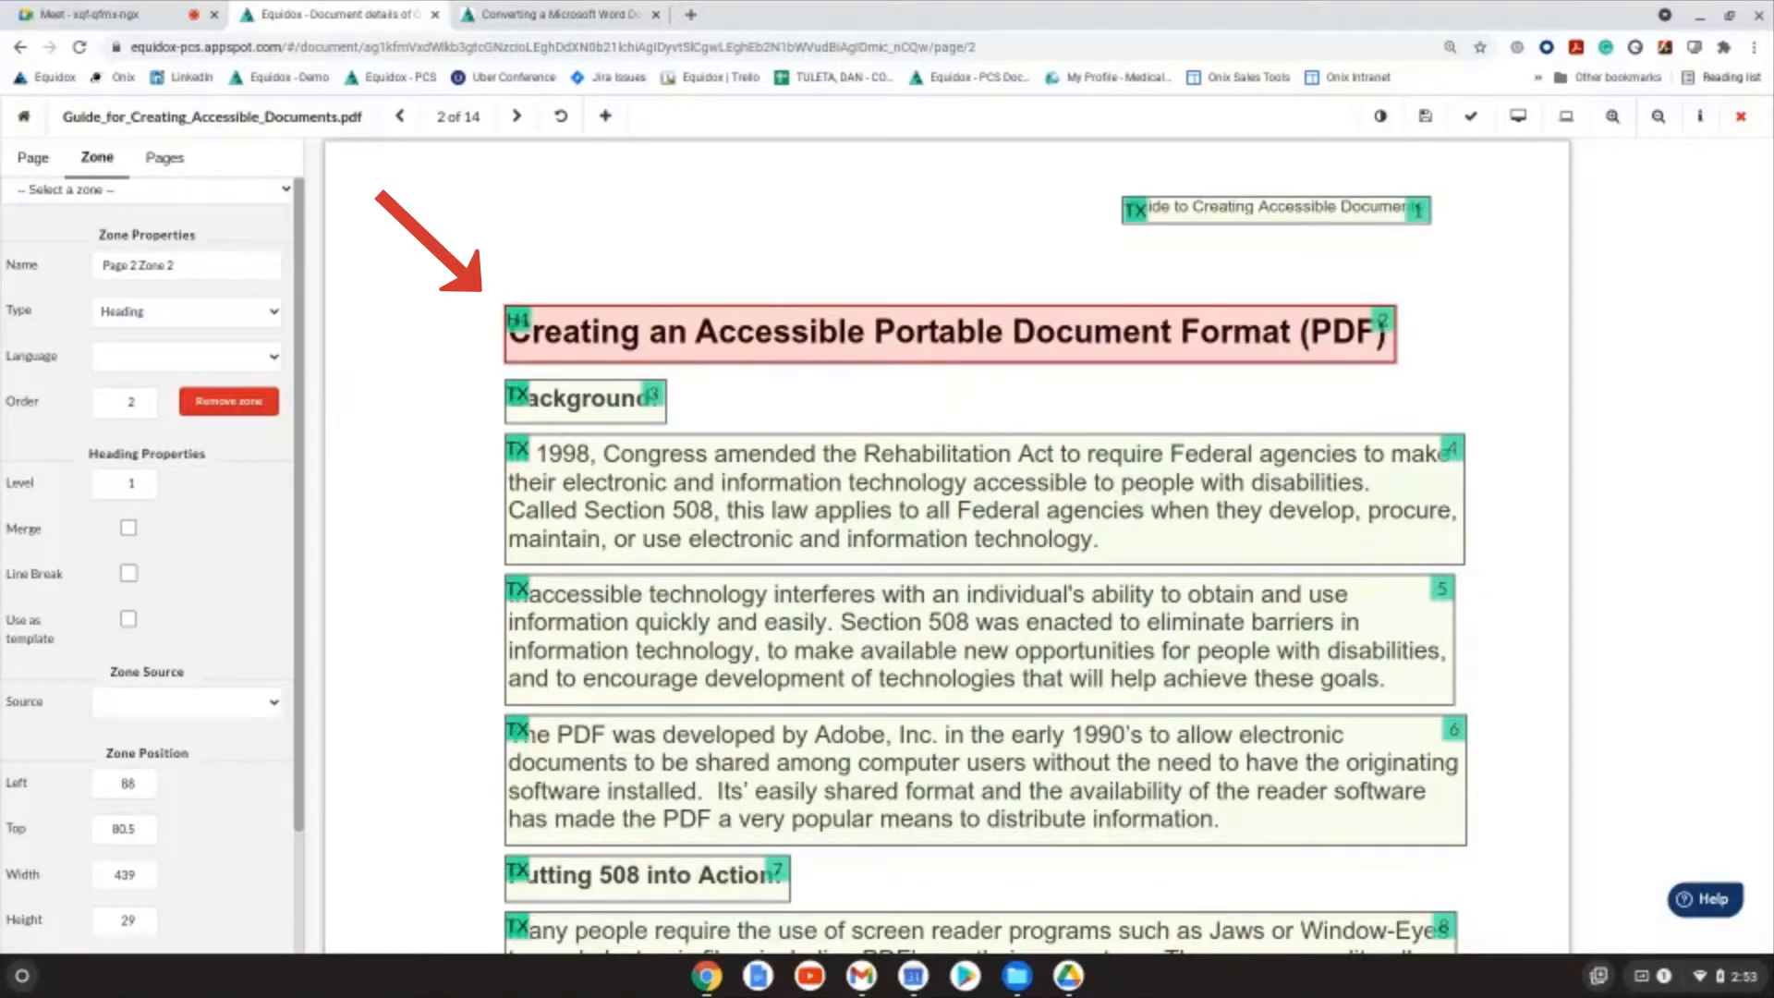
Step: Change the "Background:" and "Putting 508 into Action:" zones to level 2 headings and preview the page
click(573, 403)
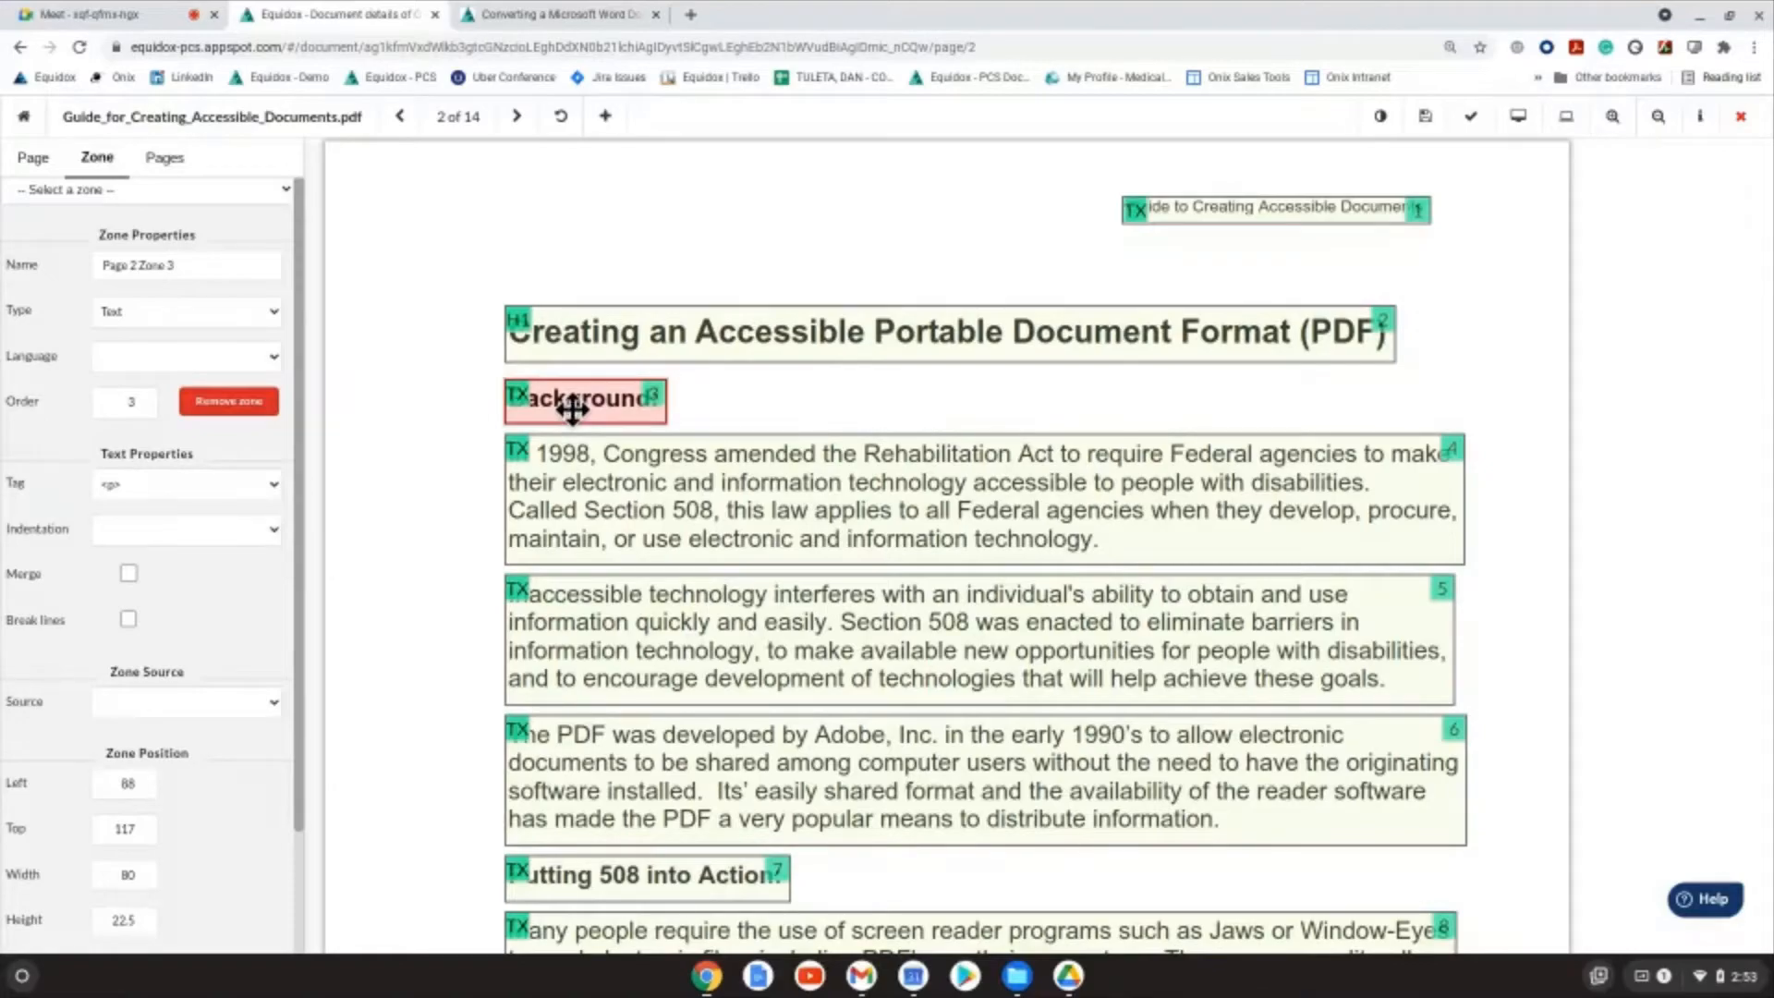
key(2)
scroll(563, 527, down, 2)
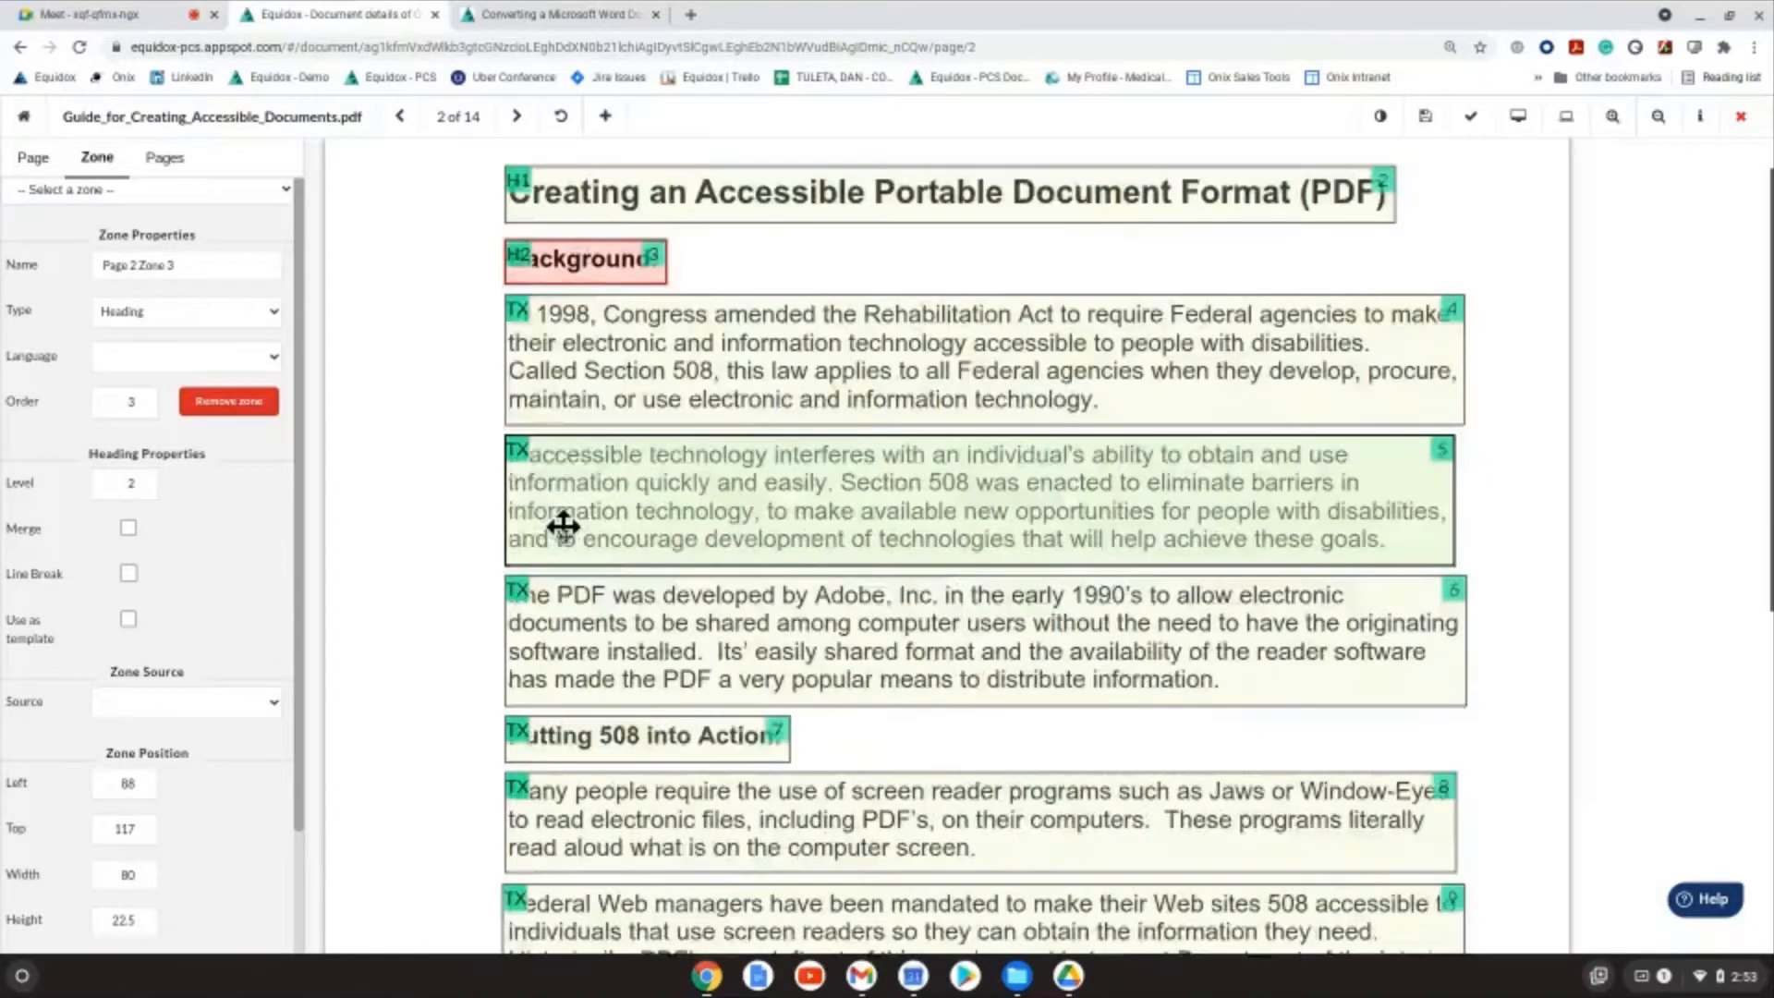
scroll(564, 527, down, 1)
click(627, 647)
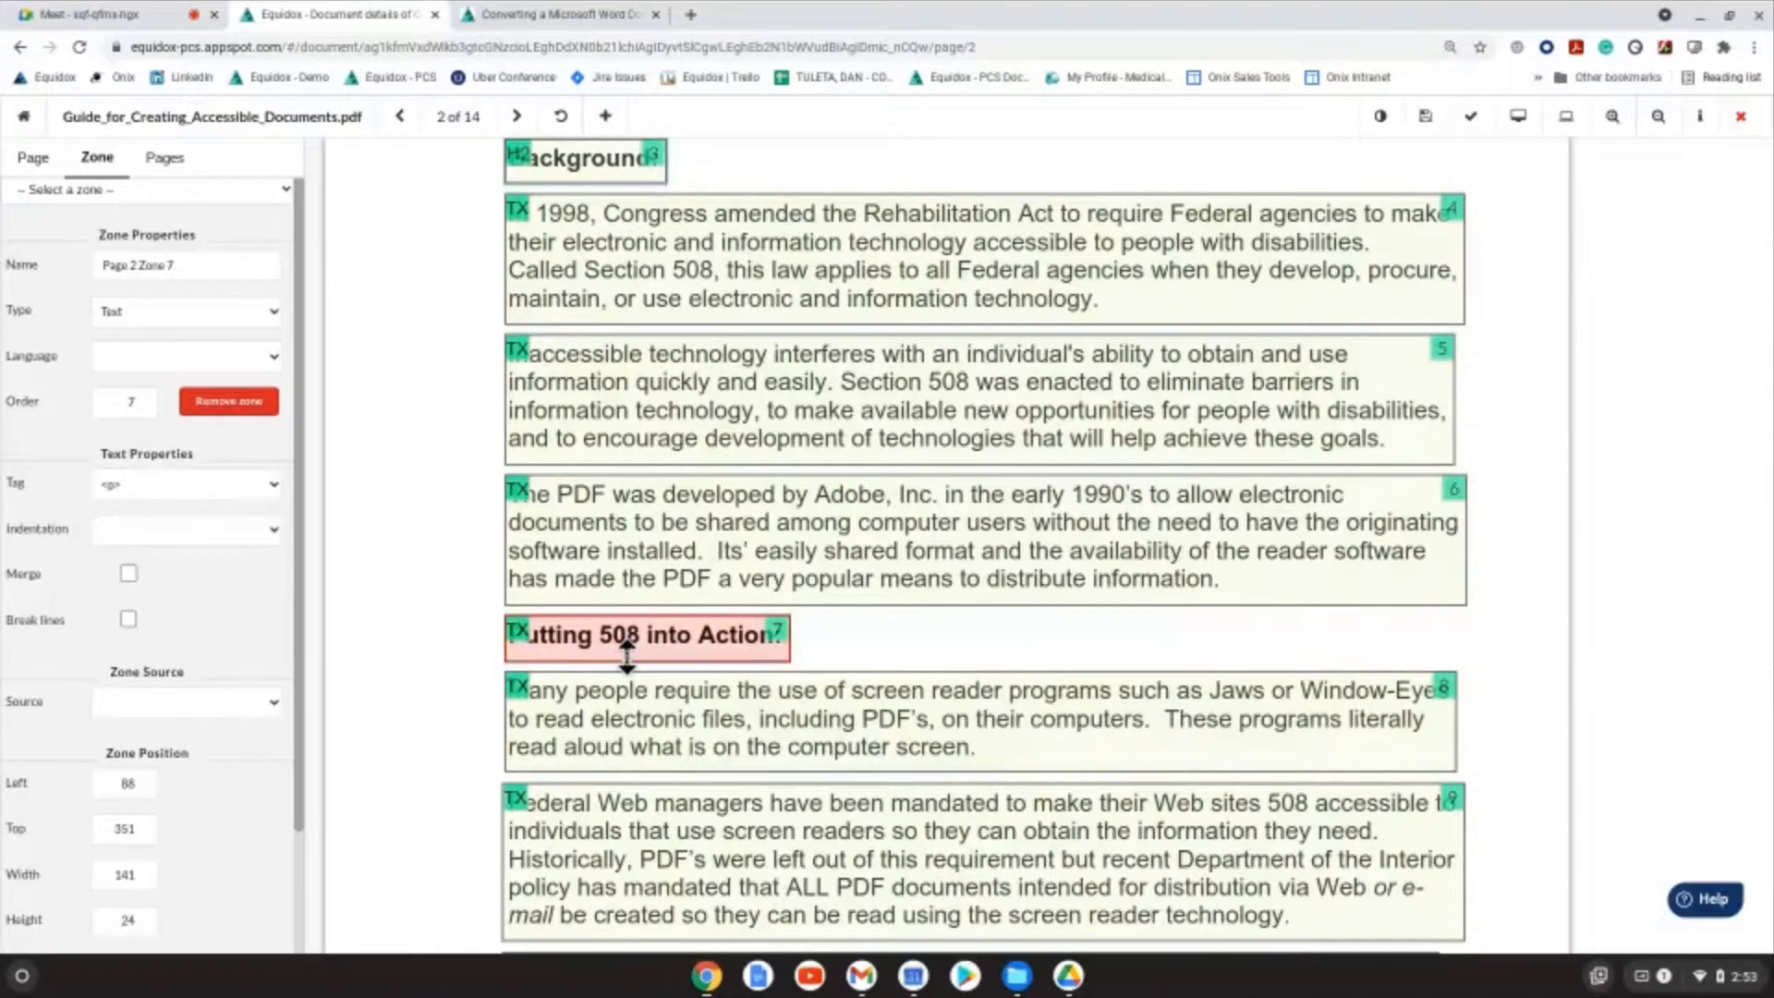
key(2)
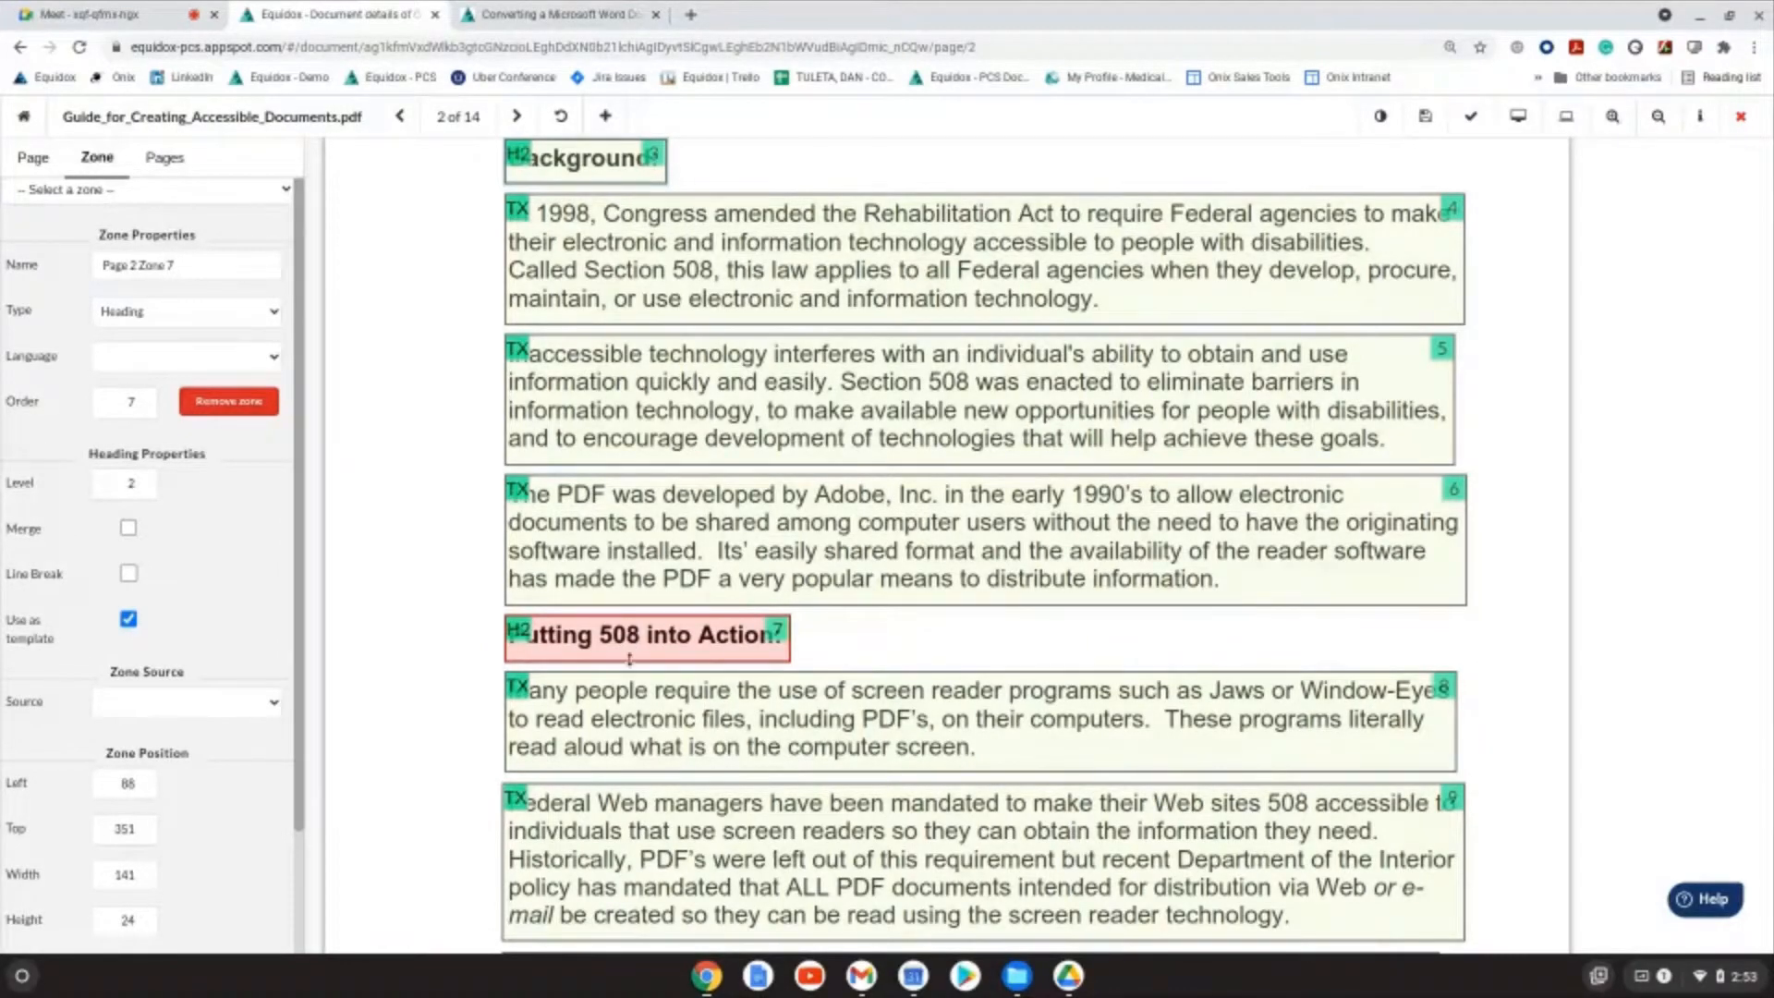
click(1516, 118)
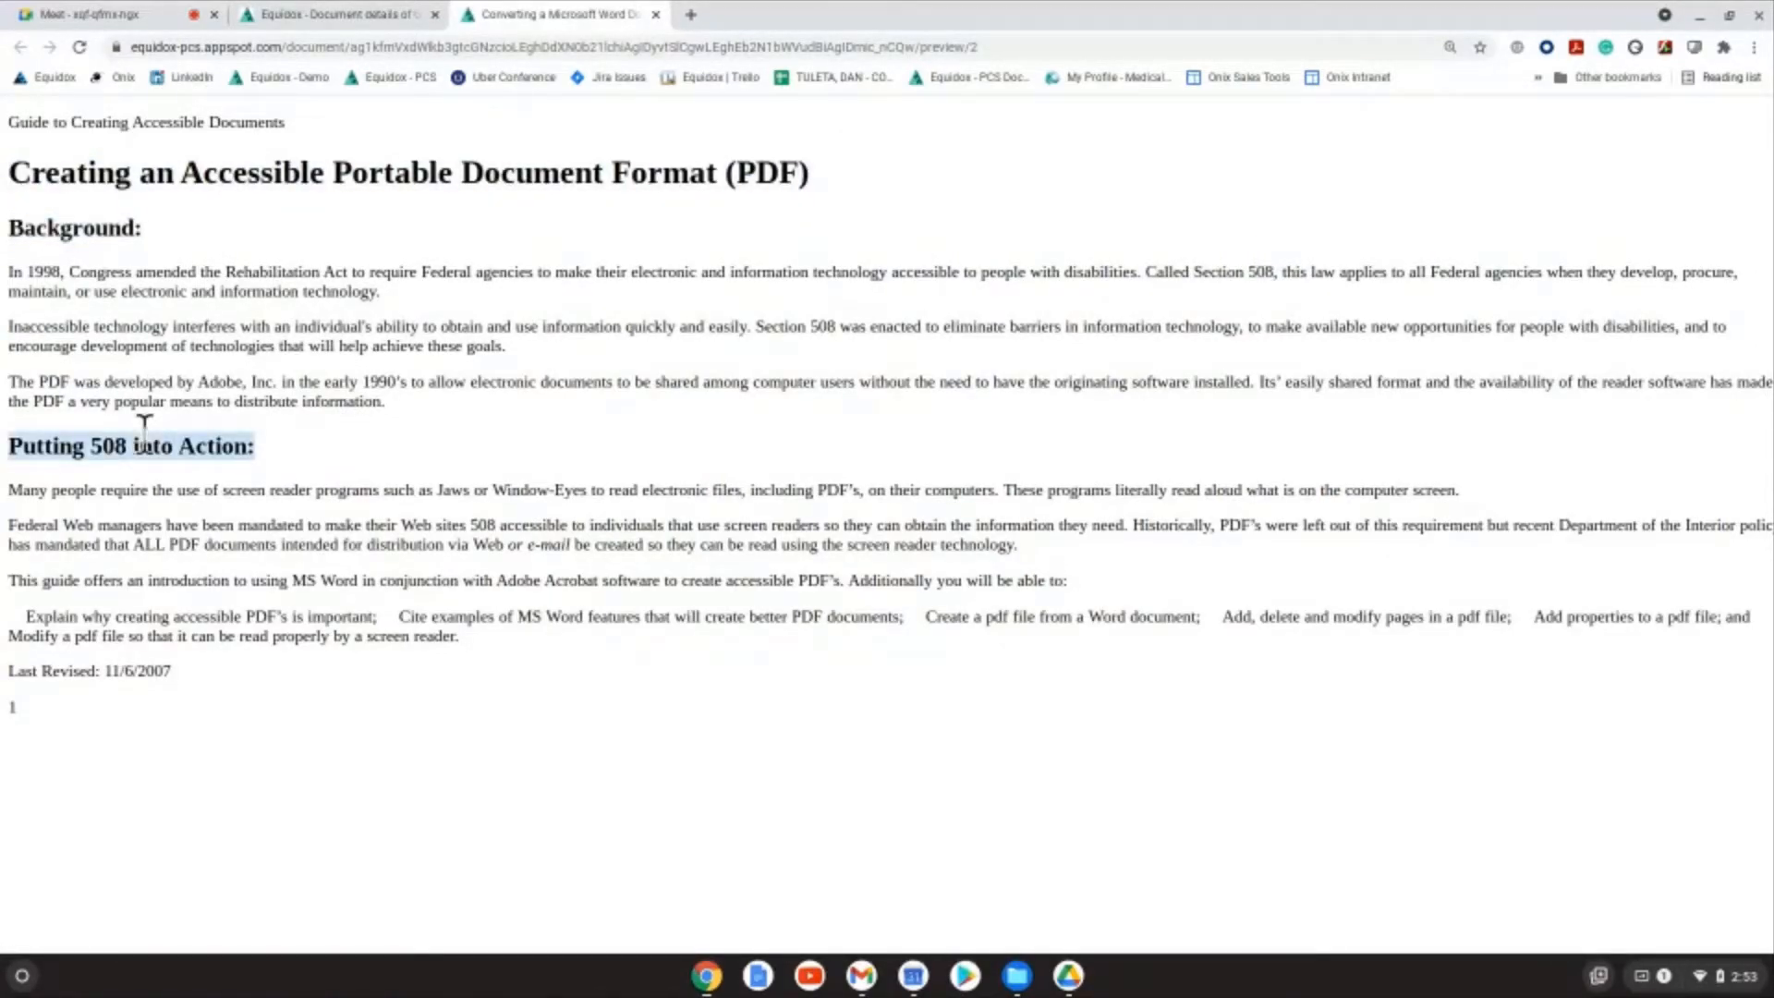
click(351, 16)
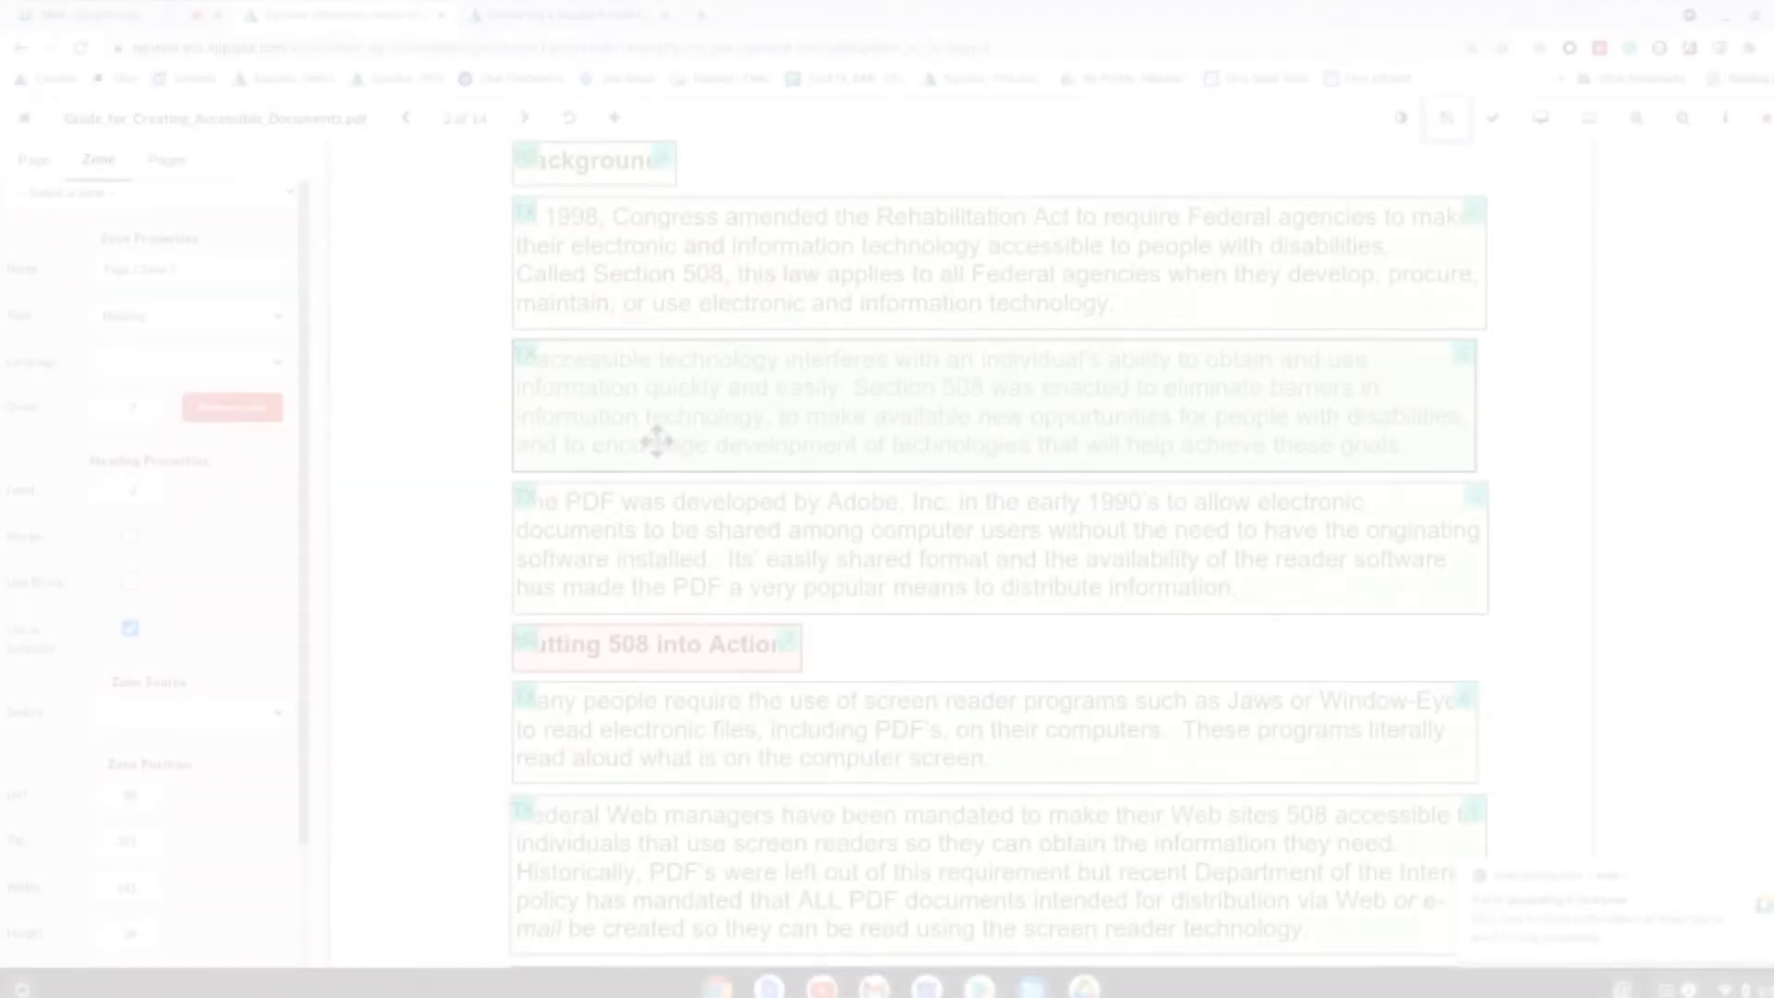
Step: Change the zone type of the bulleted text near the end of page 2 to List
scroll(697, 495, down, 5)
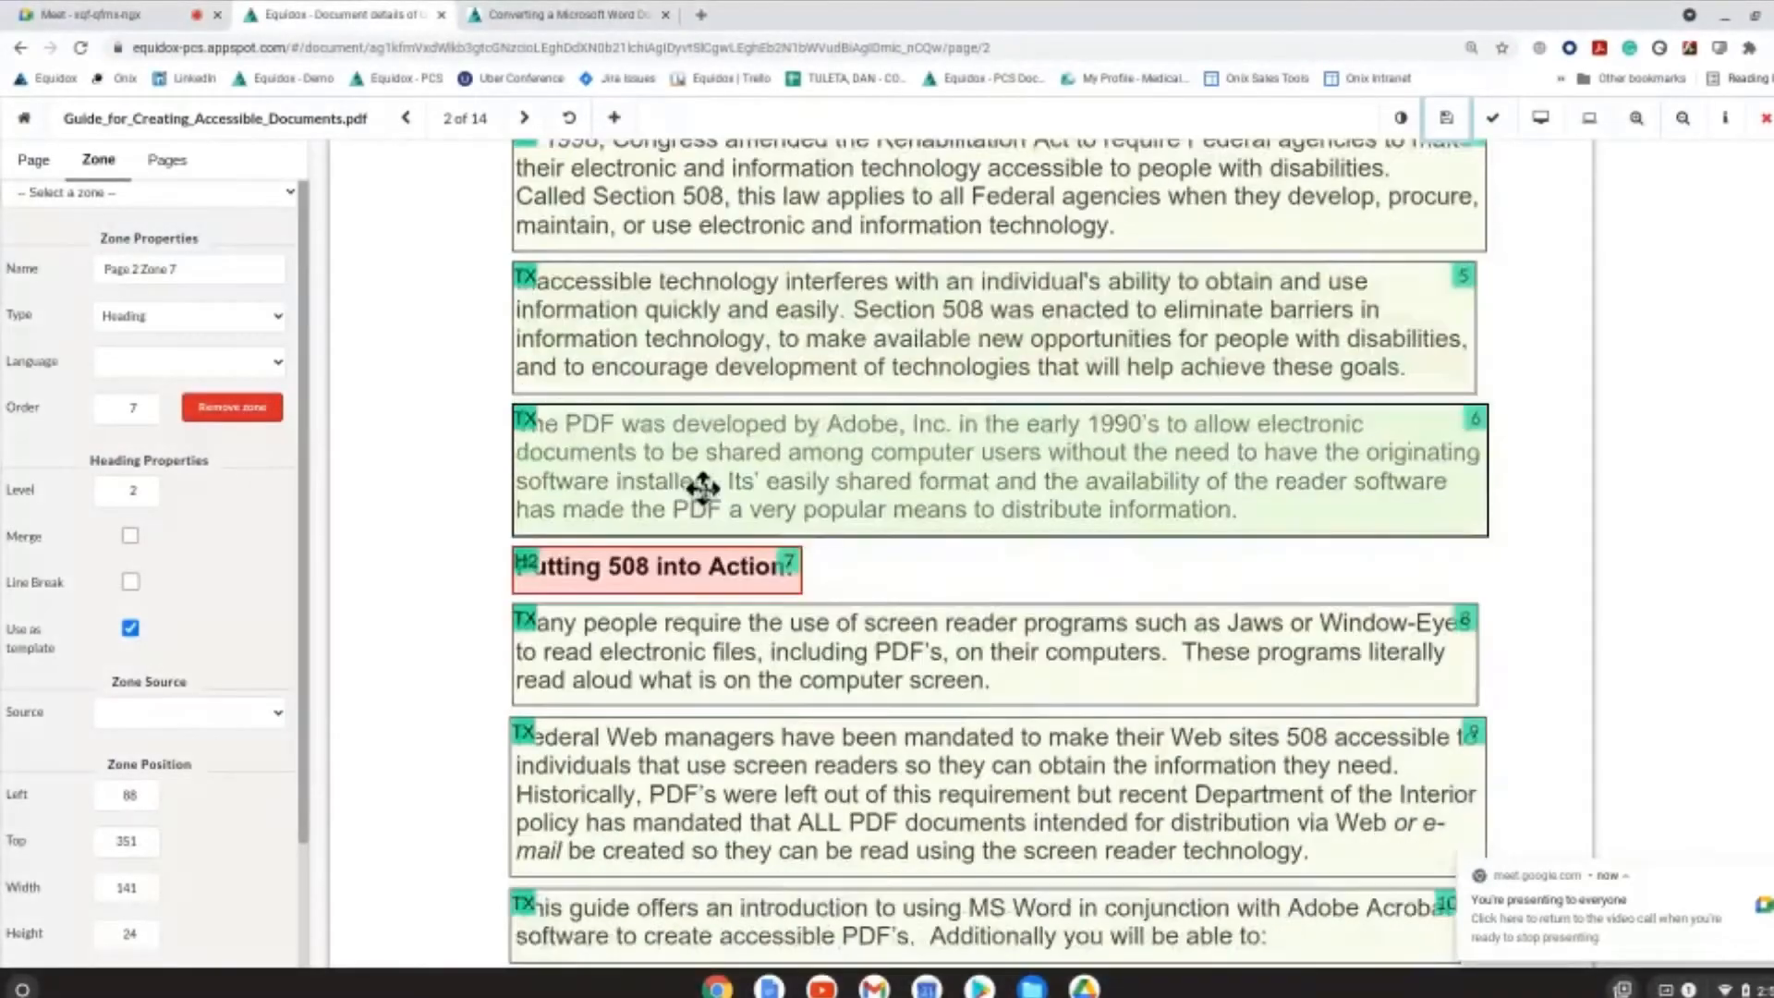
scroll(721, 497, down, 1)
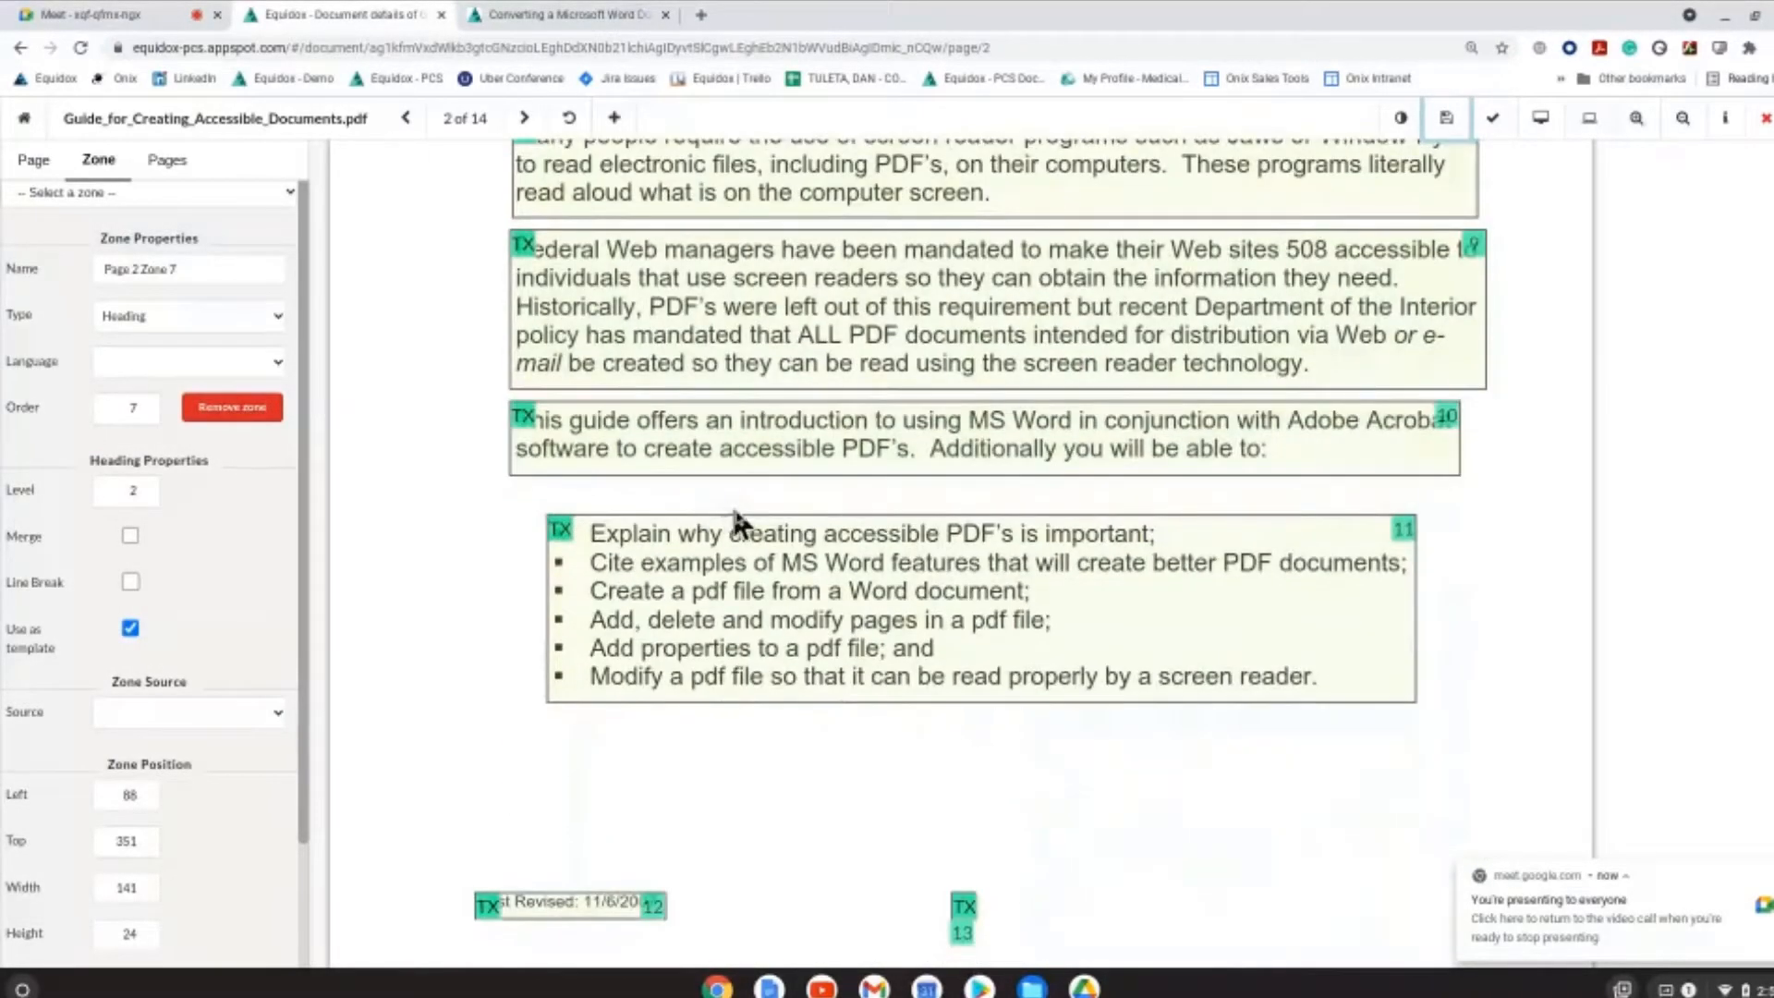
click(748, 588)
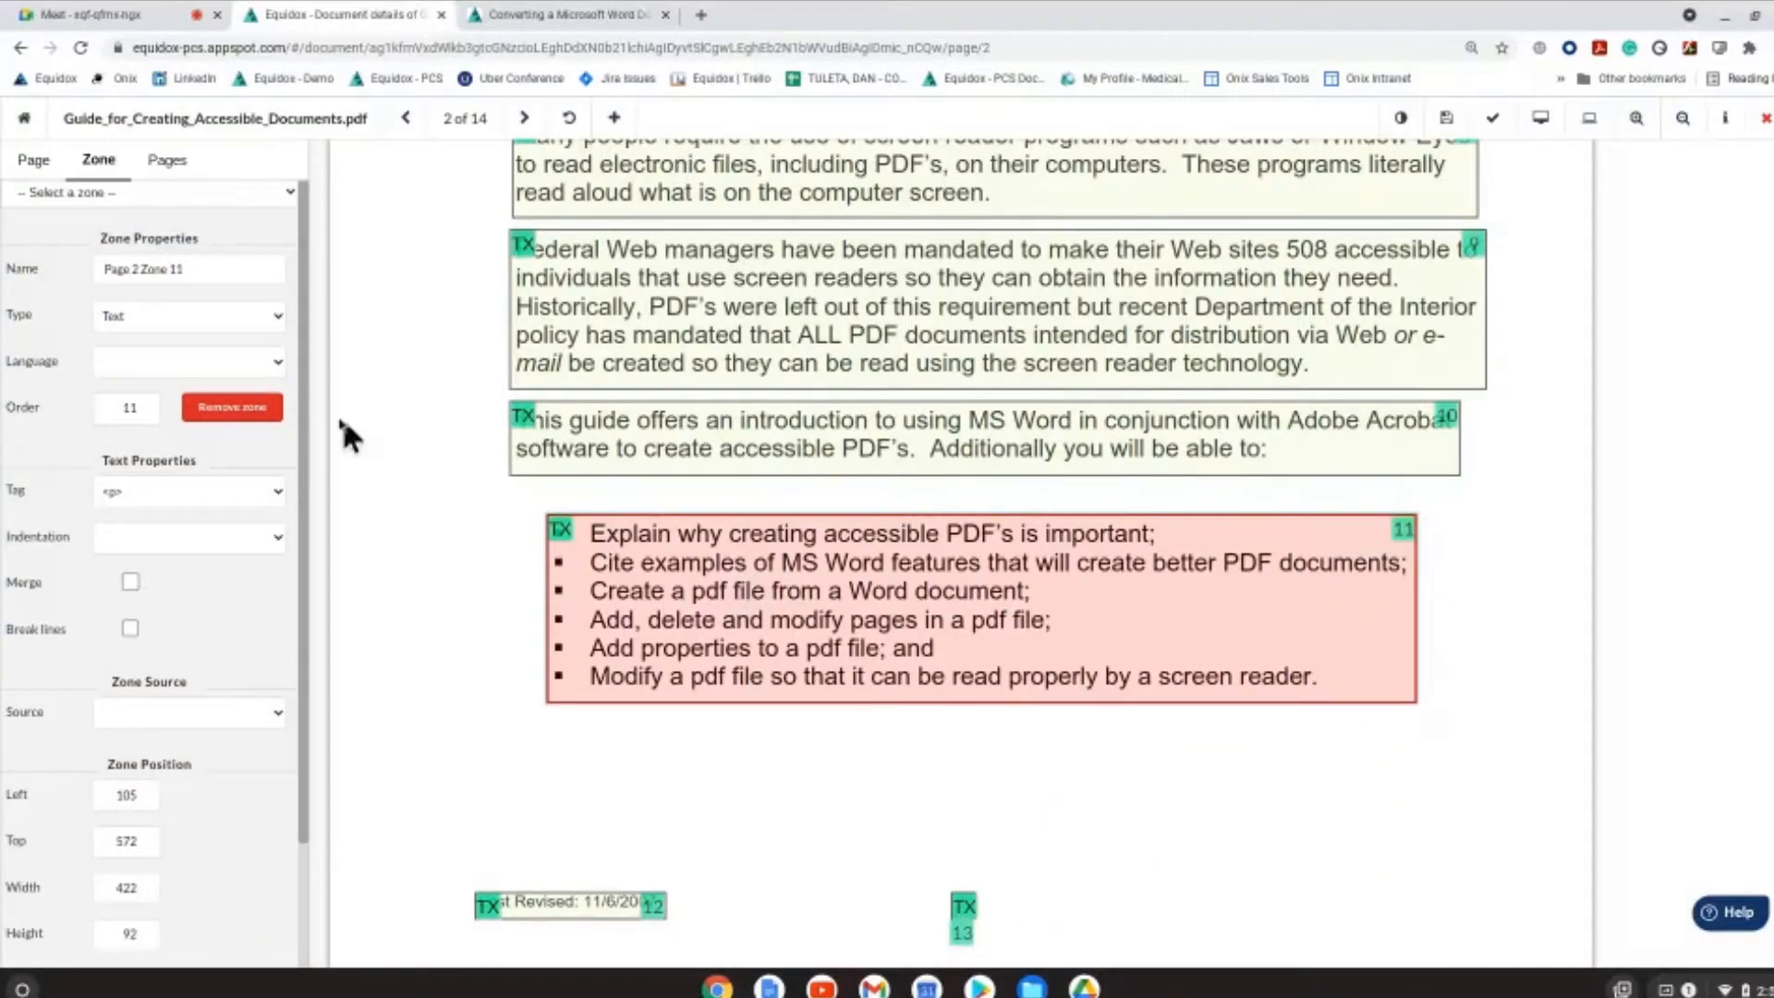
click(225, 316)
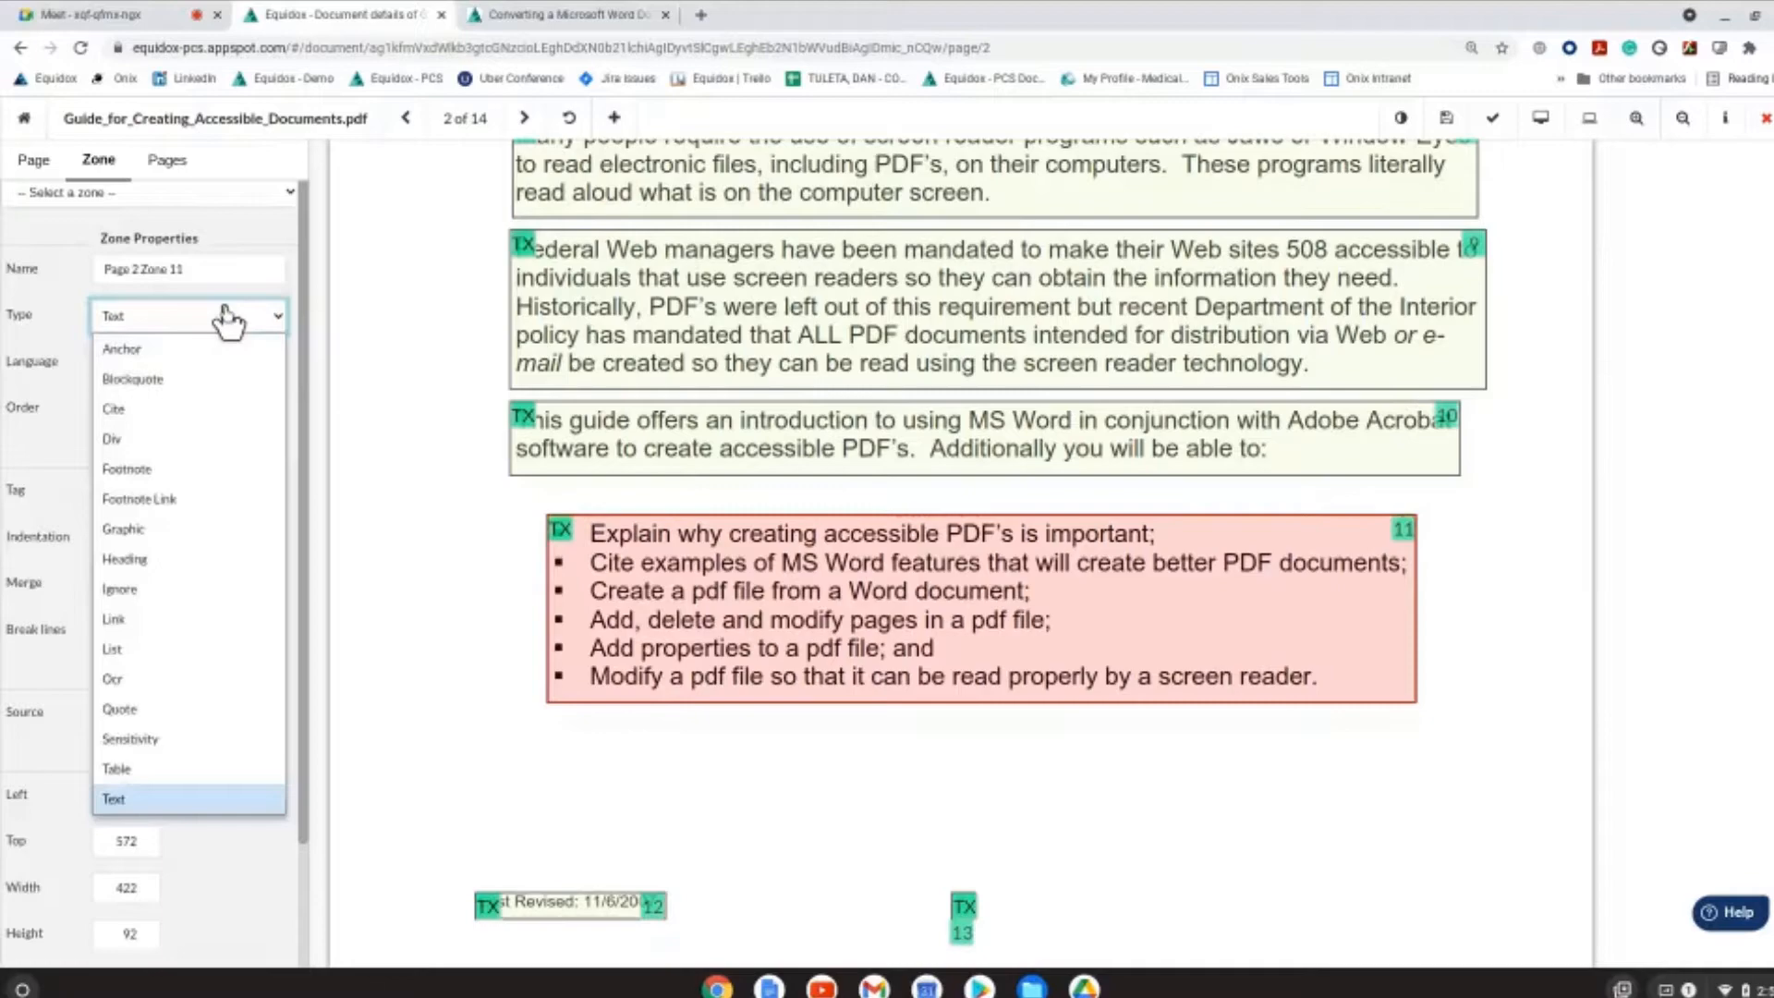
click(225, 316)
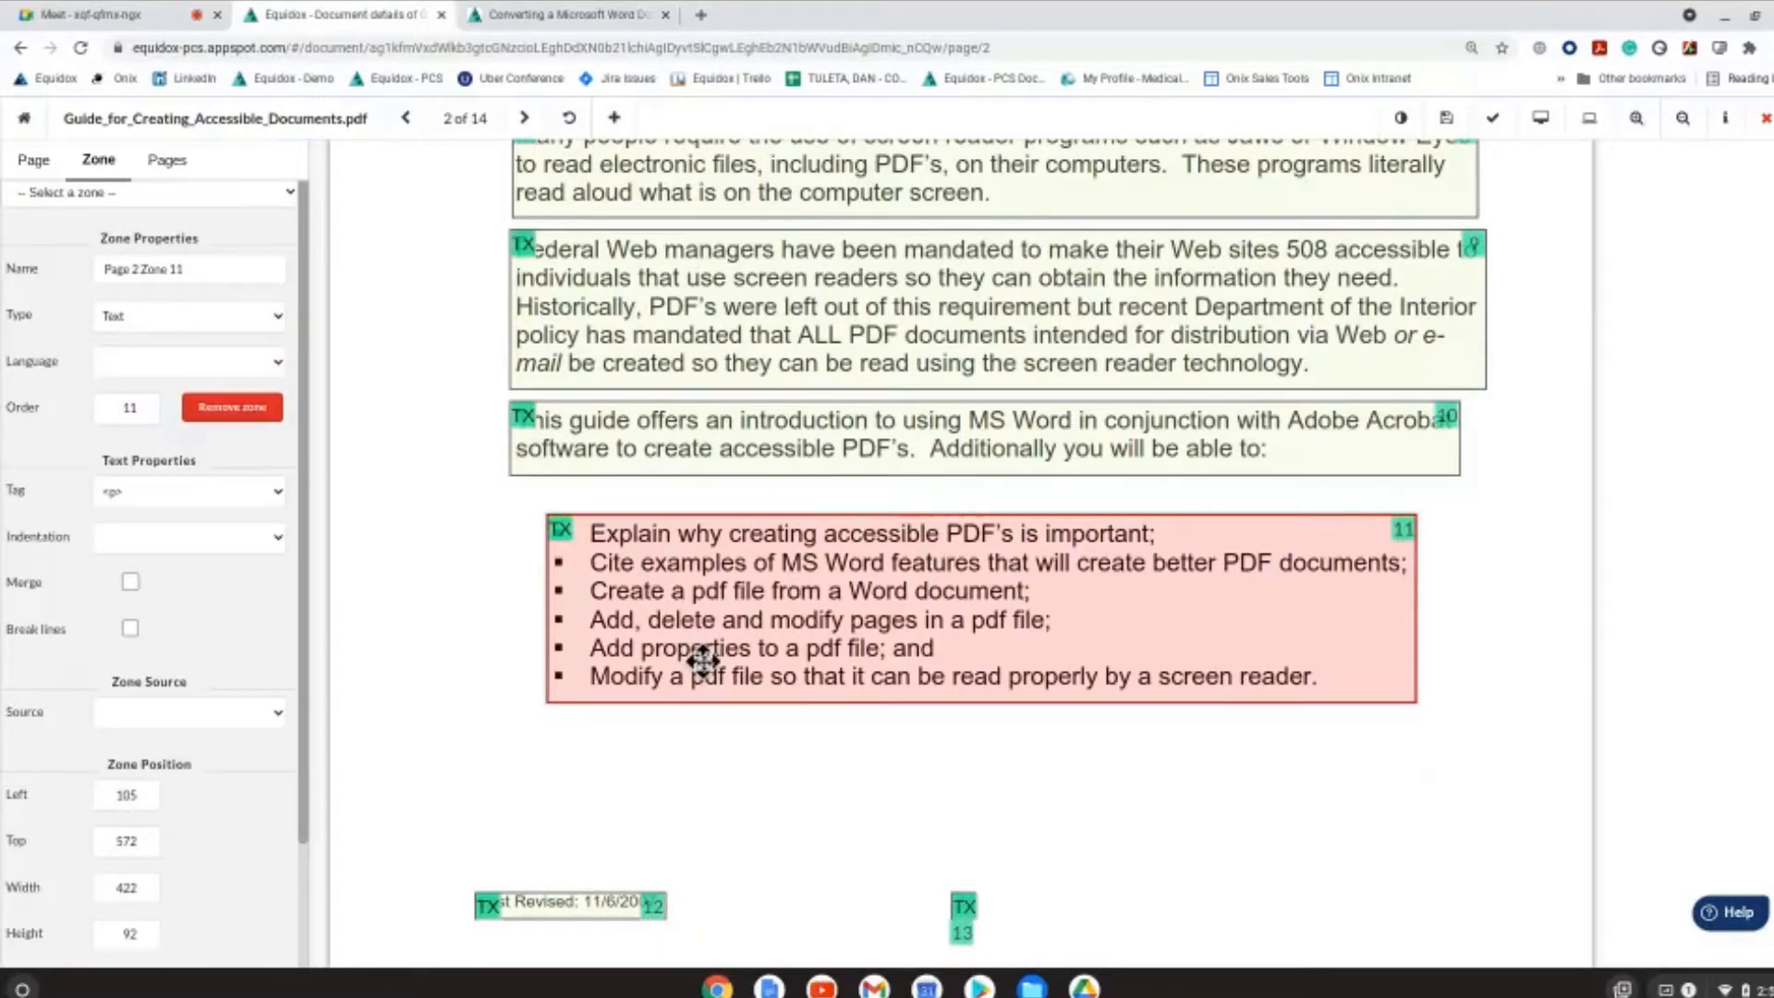
key(l)
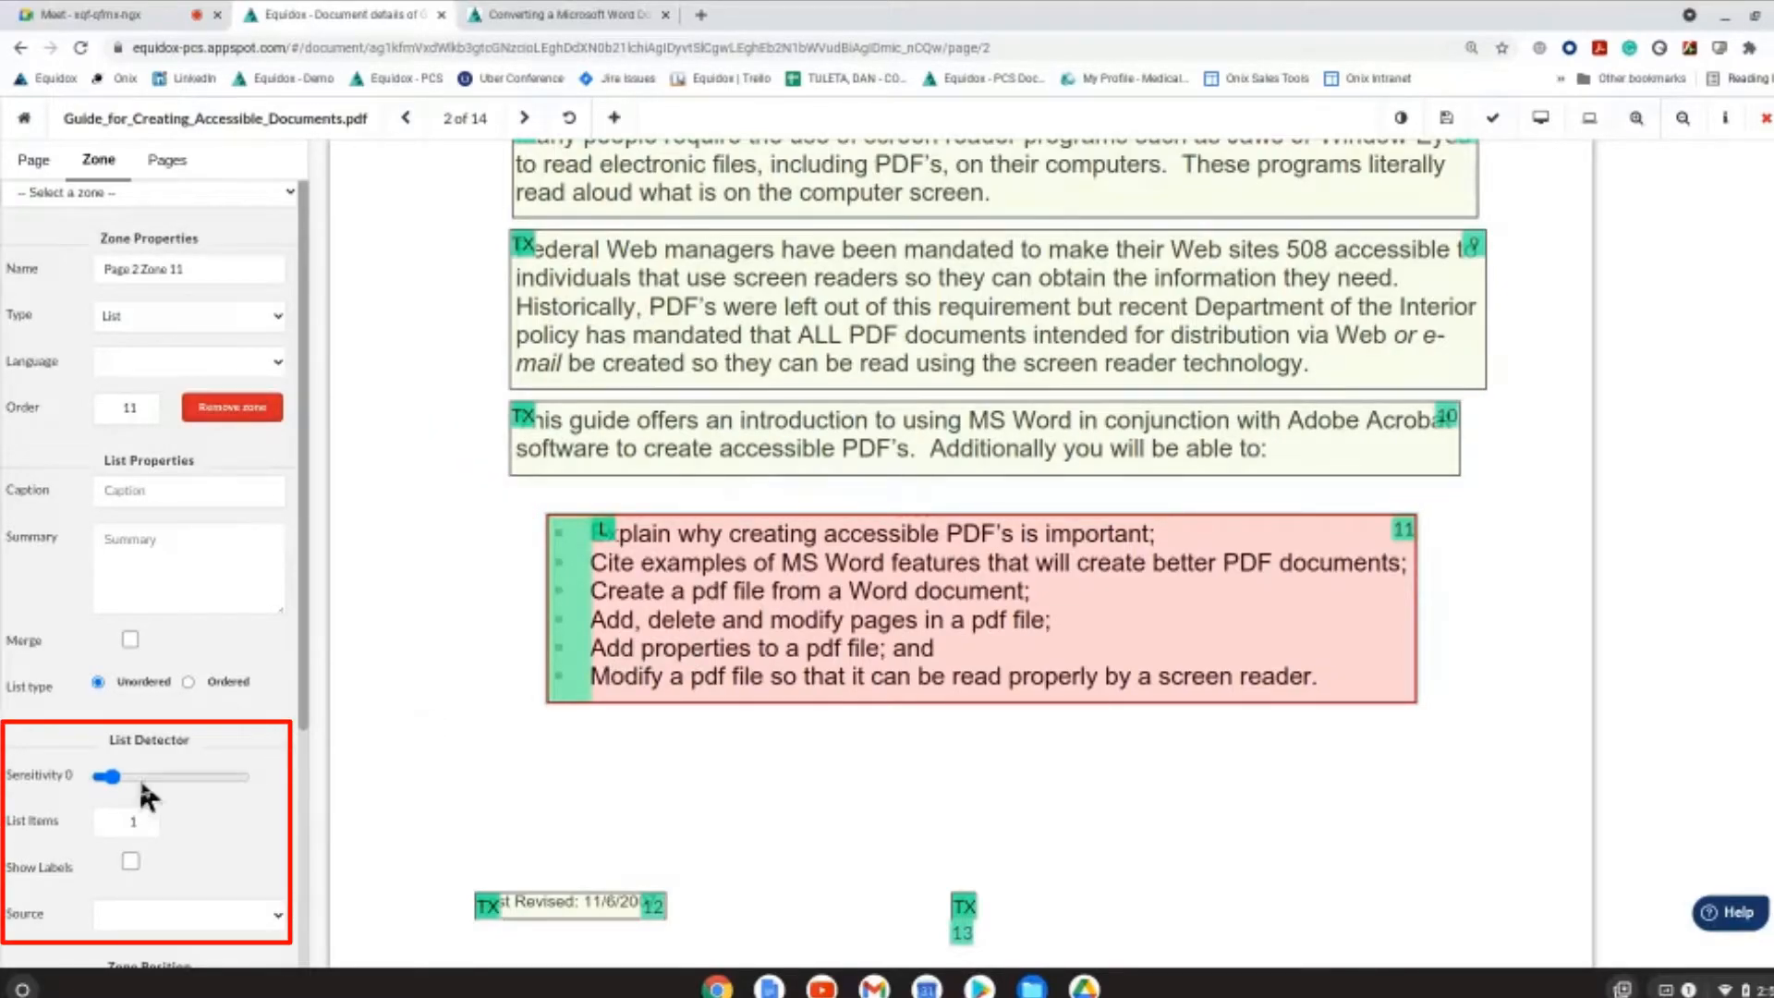
Step: Set the list detector sensitivity of the bulleted list zone on page 2 to 1 and preview the page
click(112, 781)
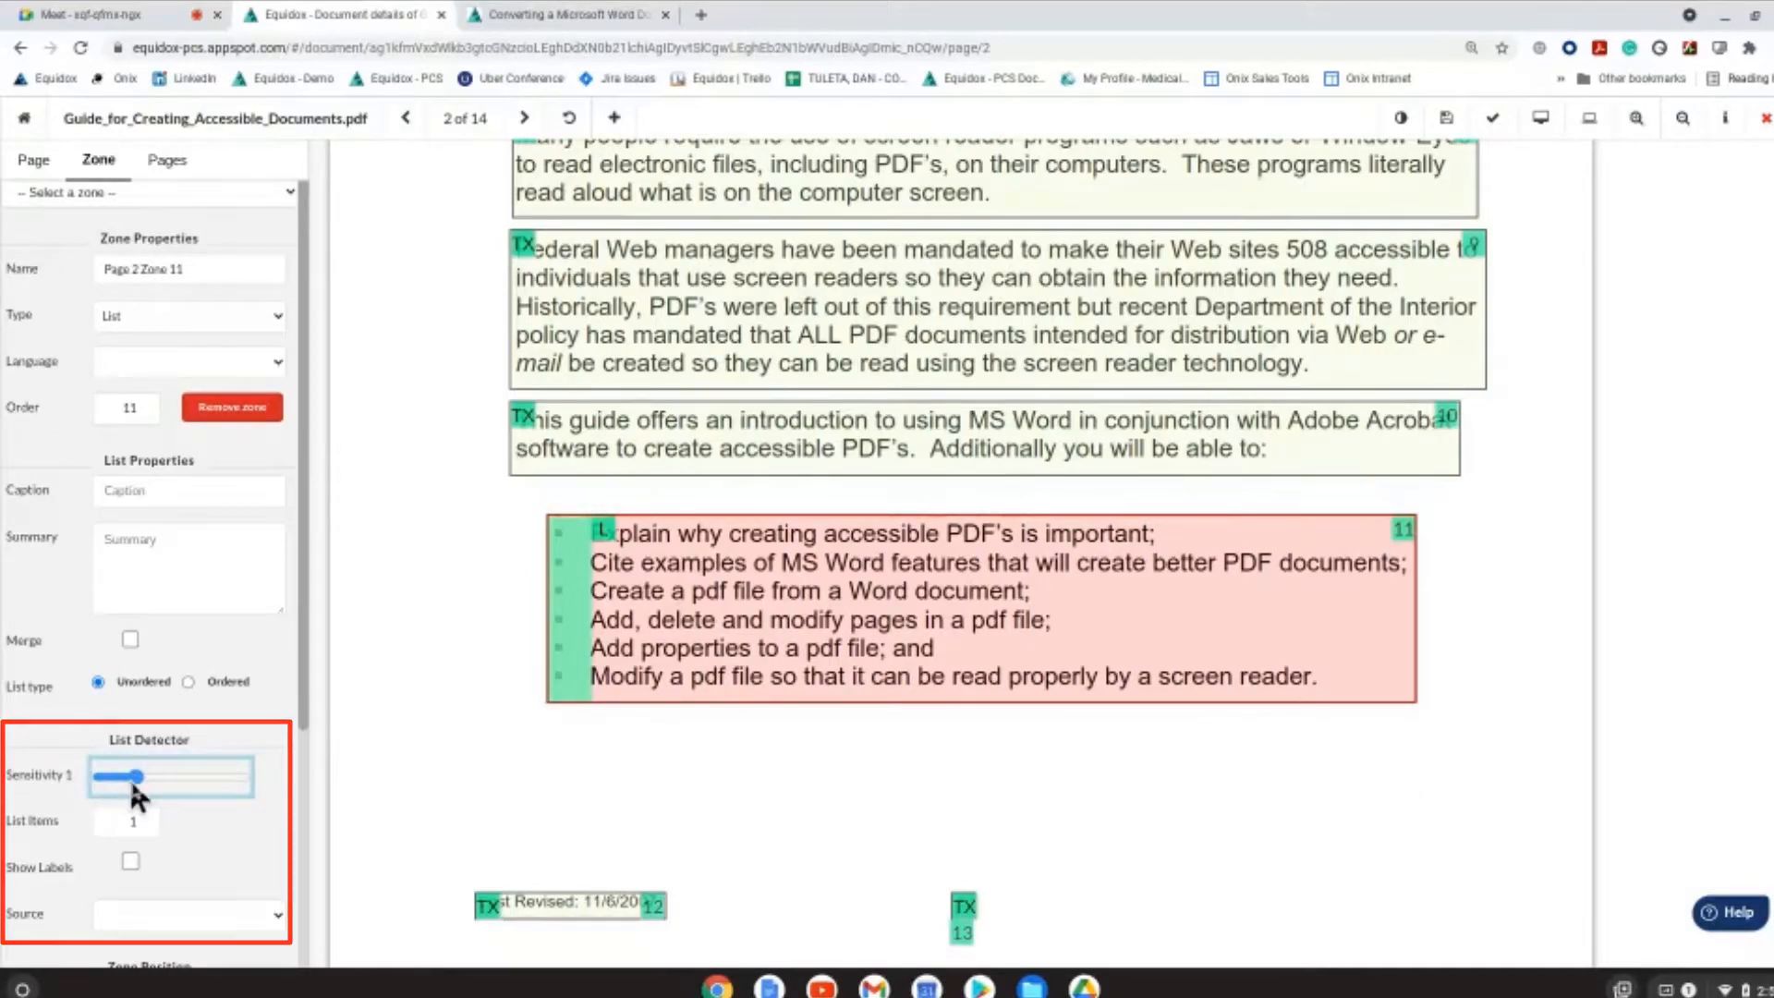
drag(129, 778, 135, 780)
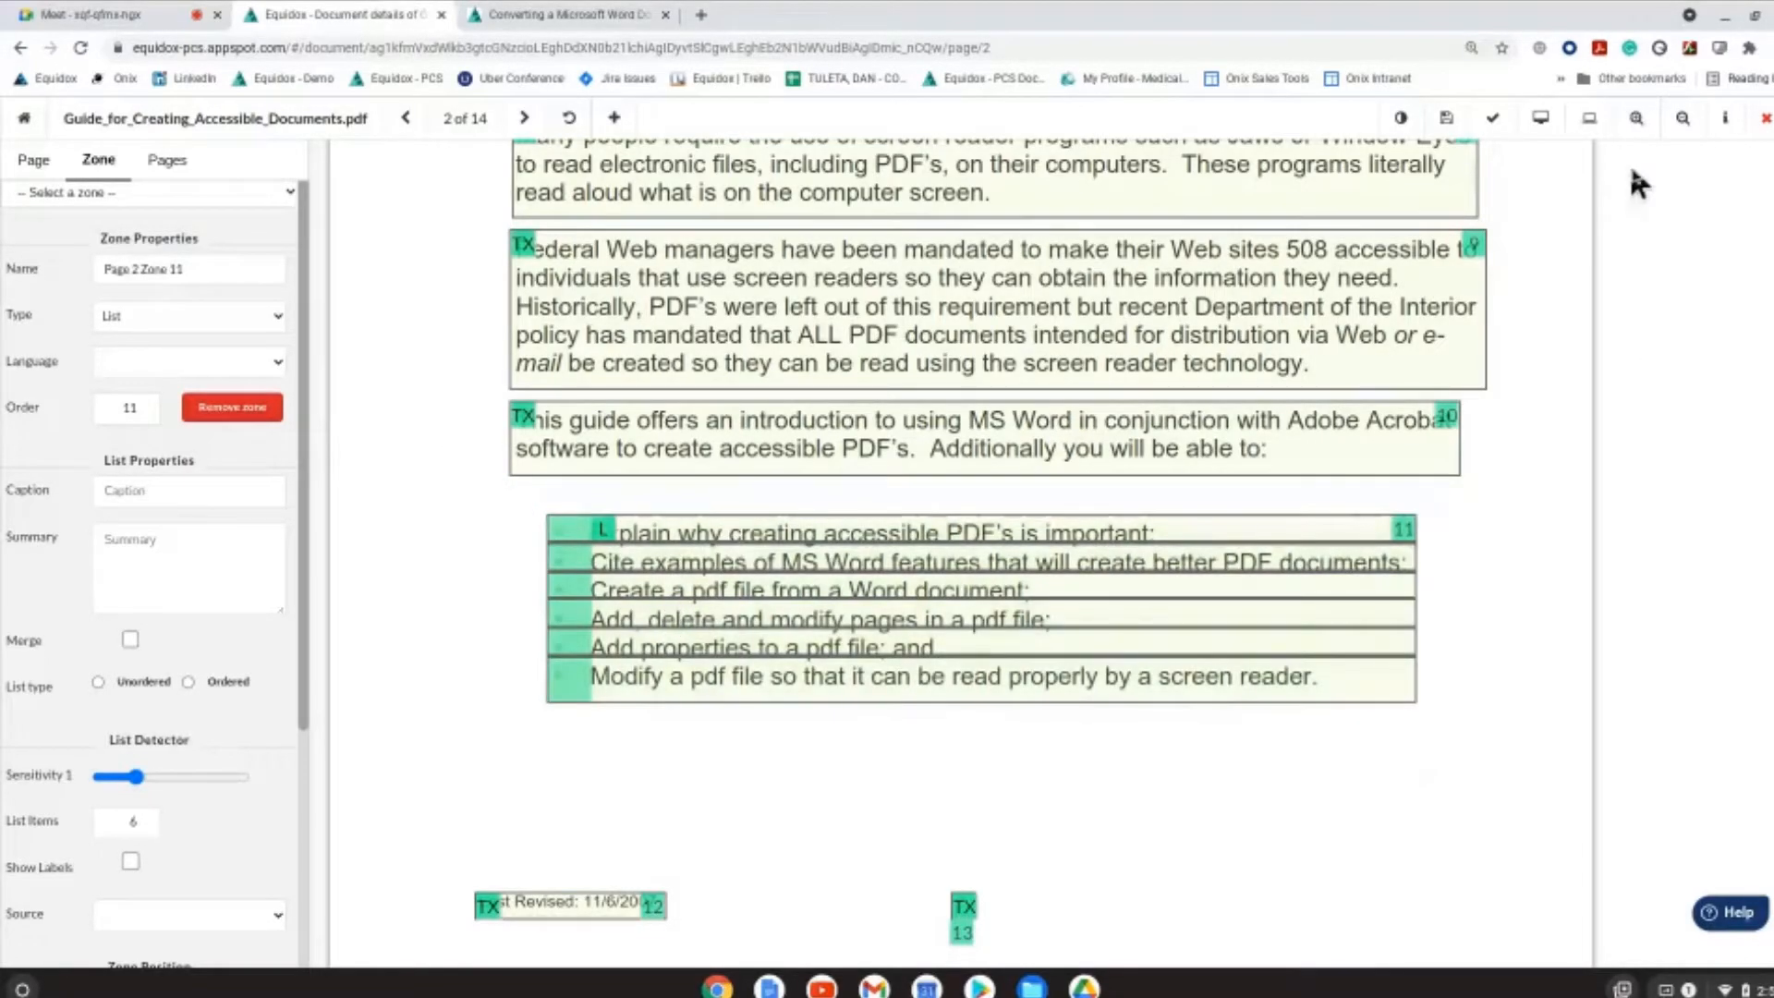
click(1556, 115)
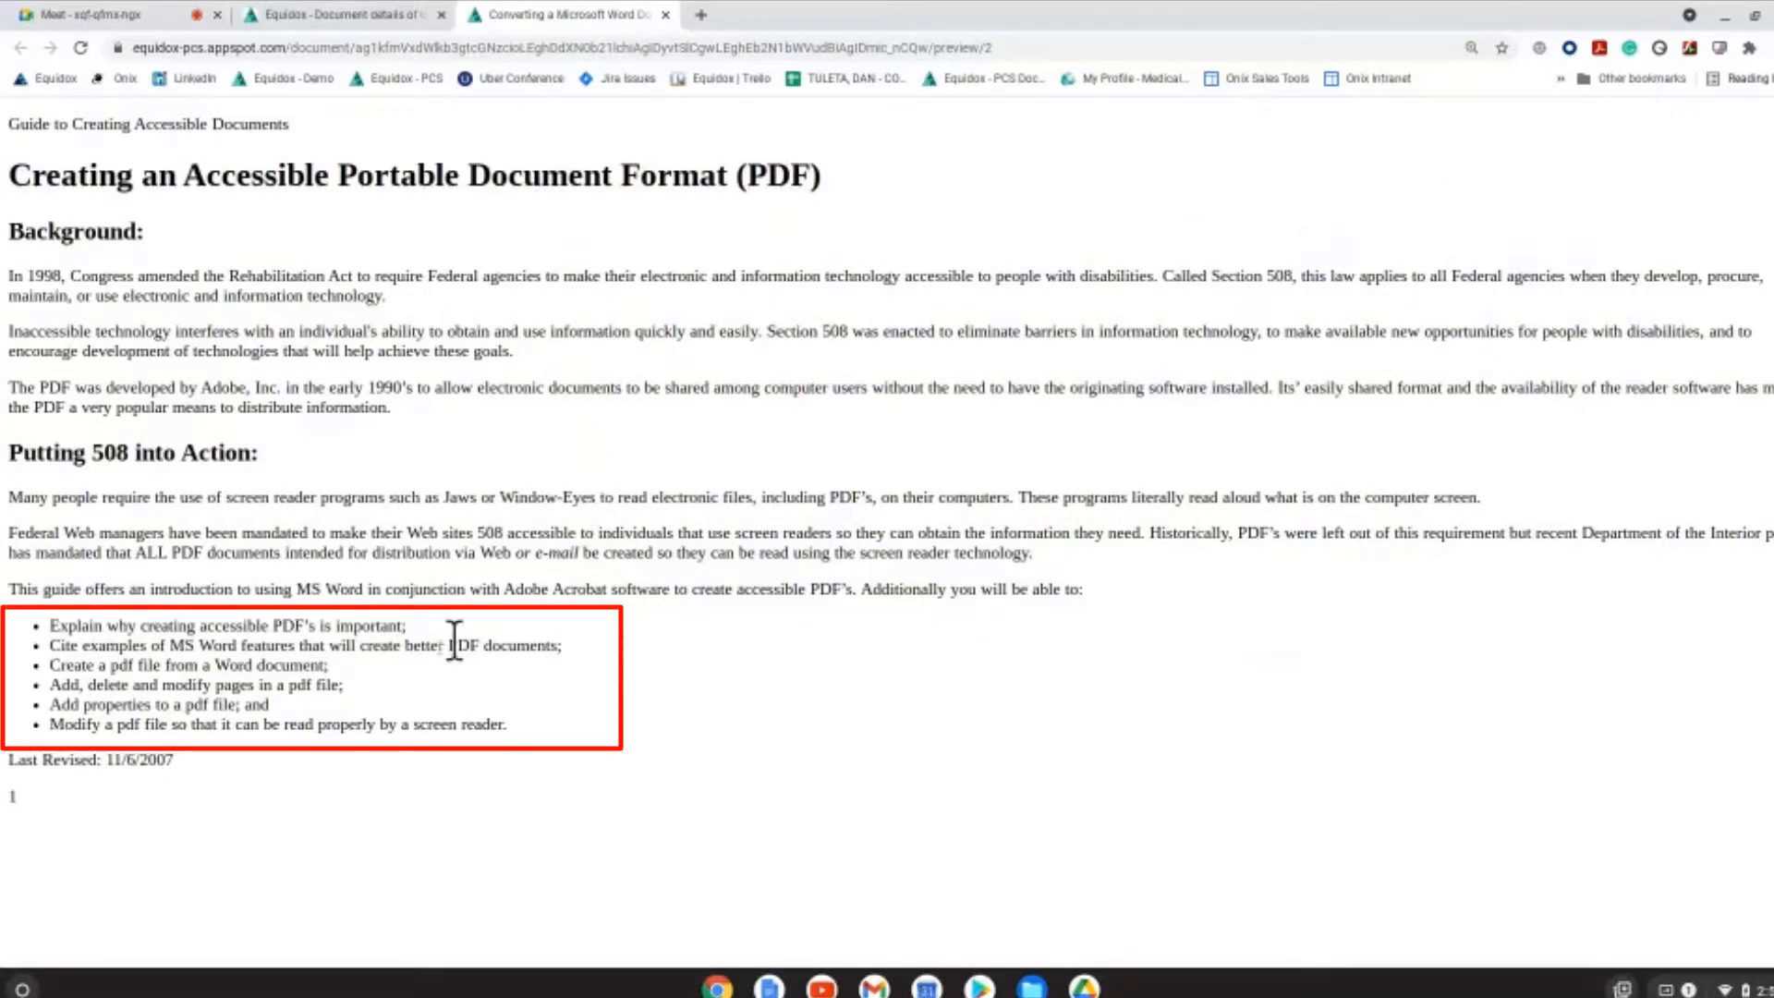
drag(51, 644, 510, 725)
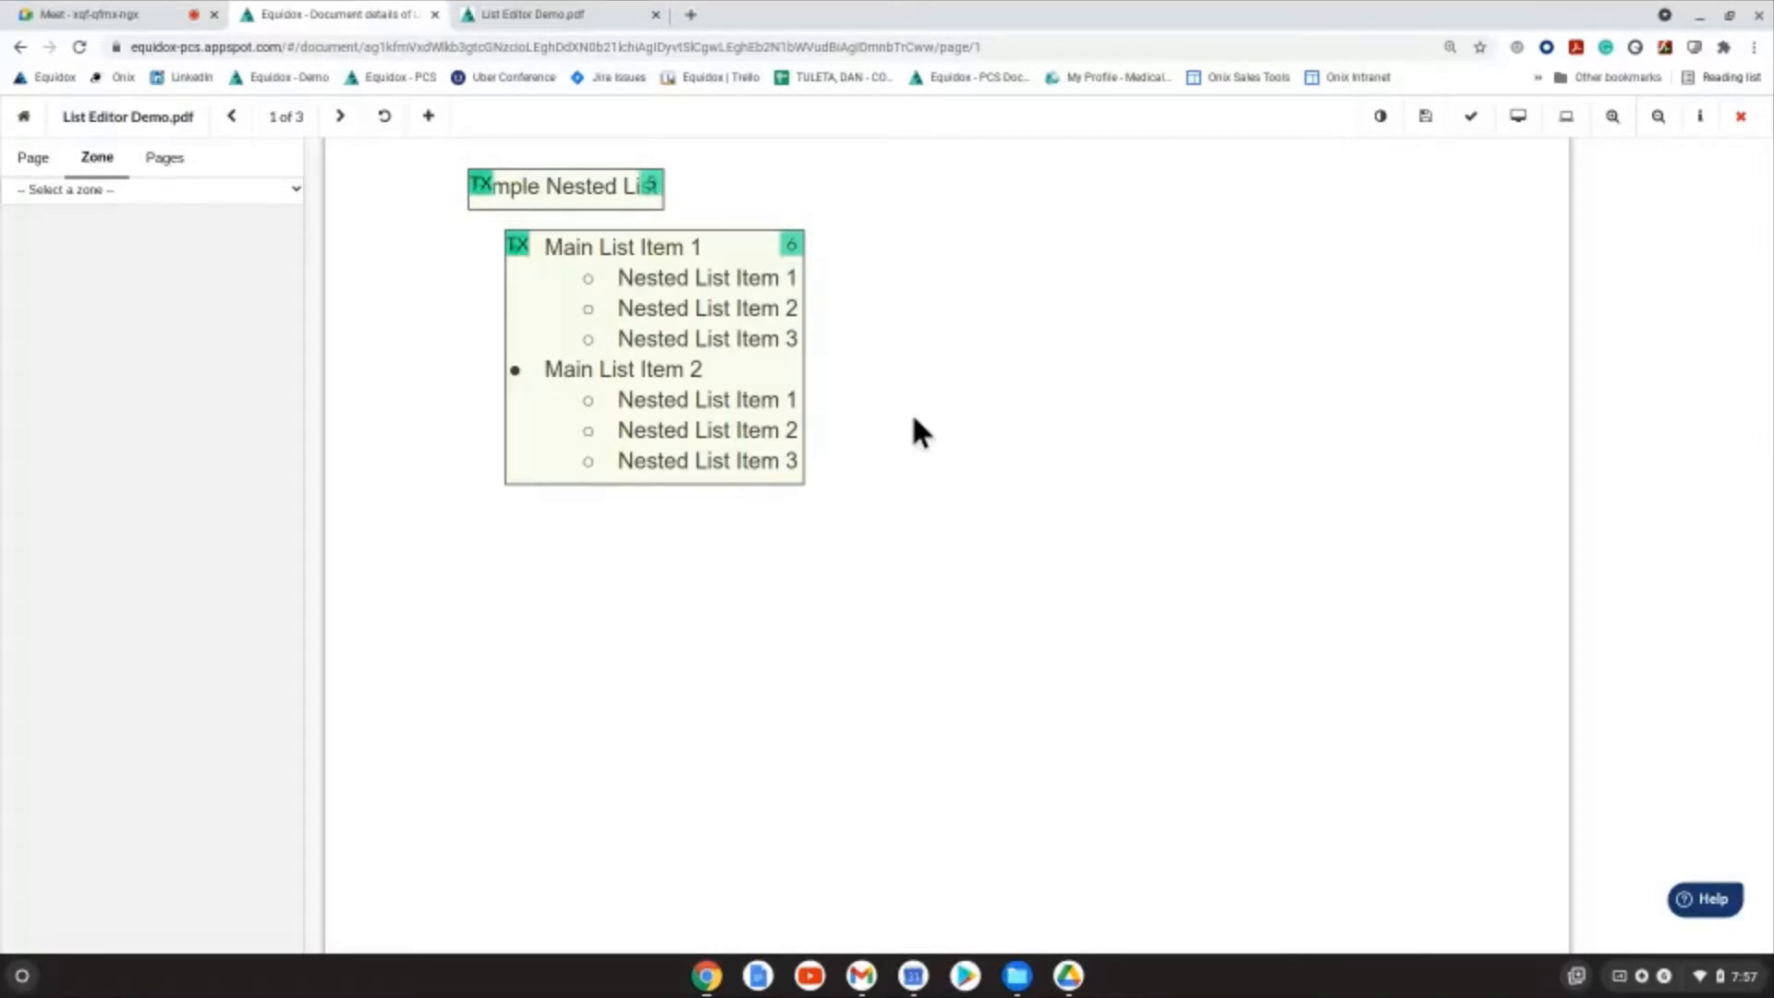
Step: Change the zone with Main List Items 1 and 2 to type List and set its list detector sensitivity to 2
click(657, 292)
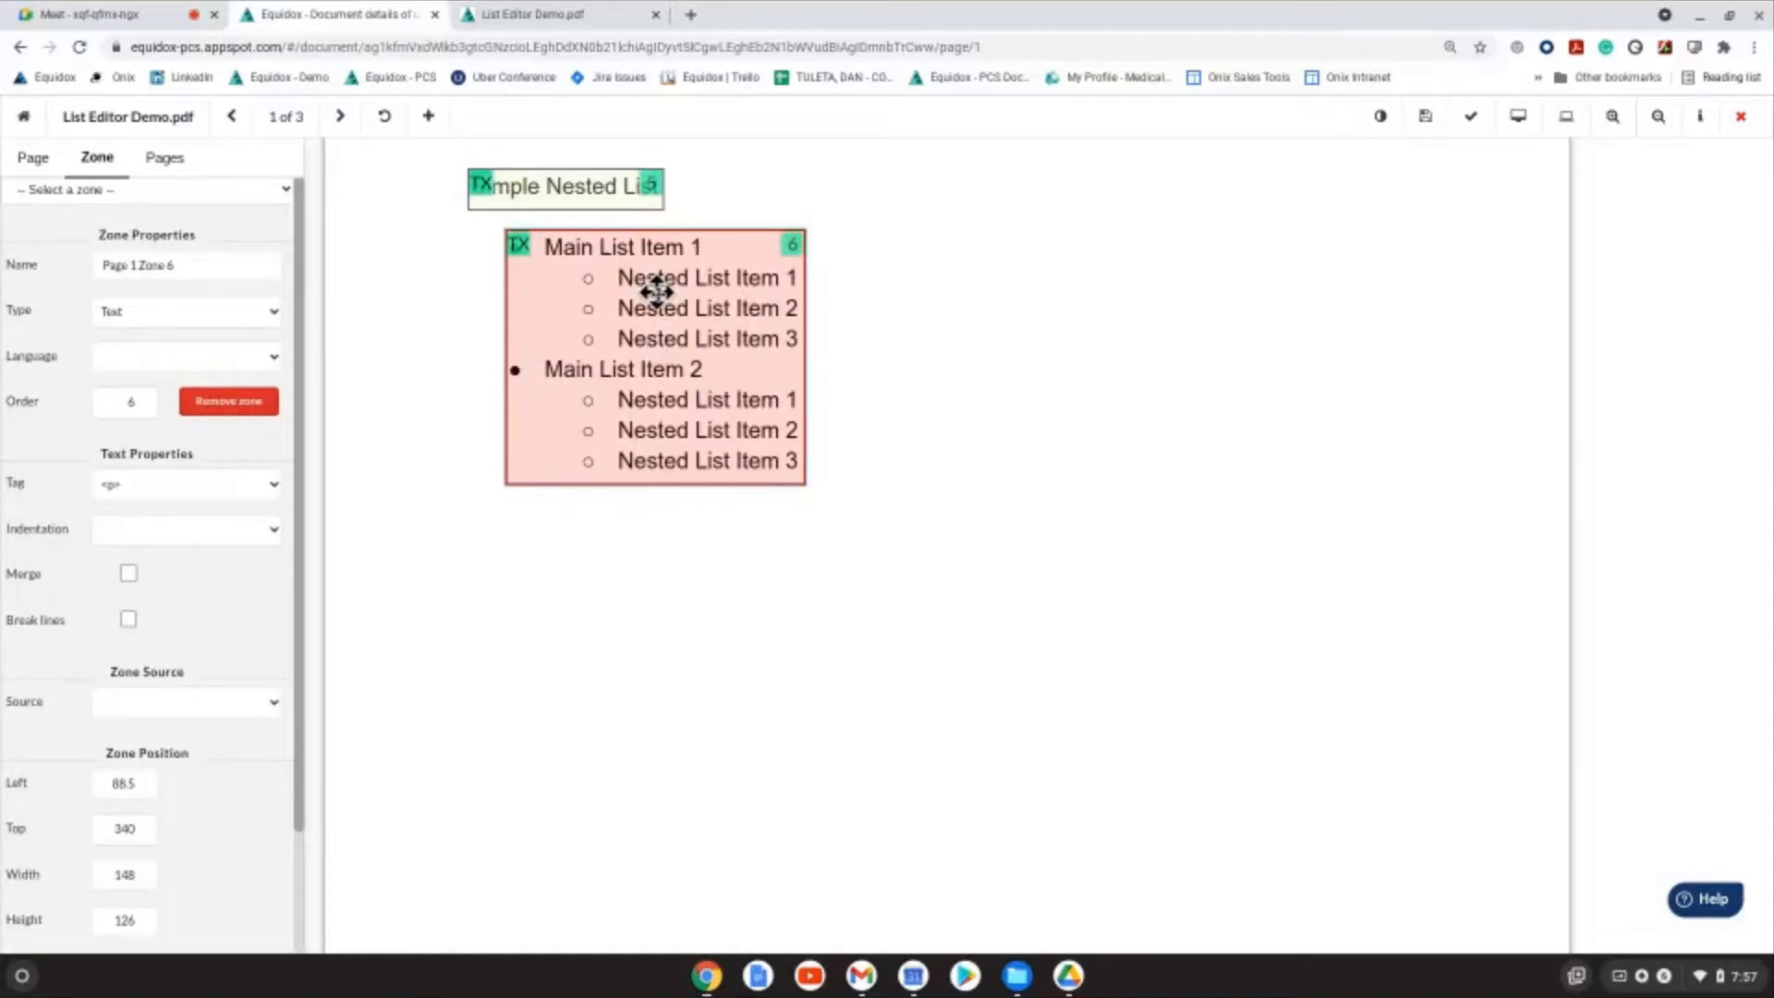
key(l)
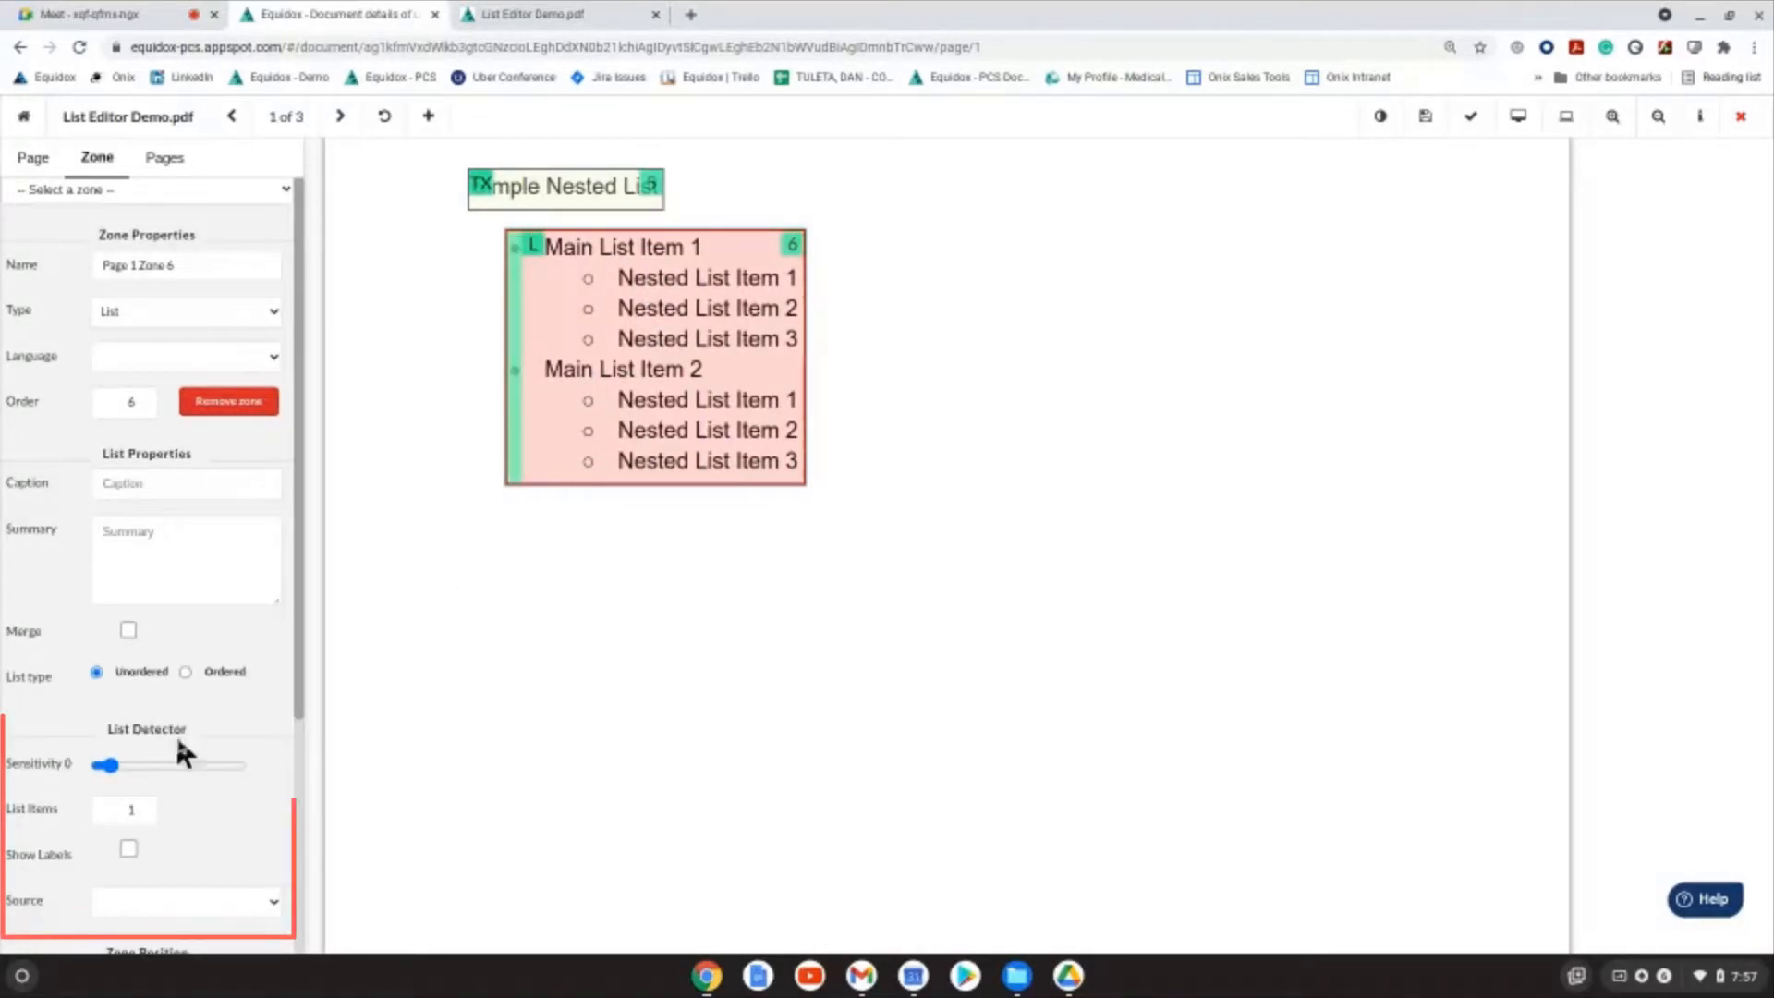
click(109, 766)
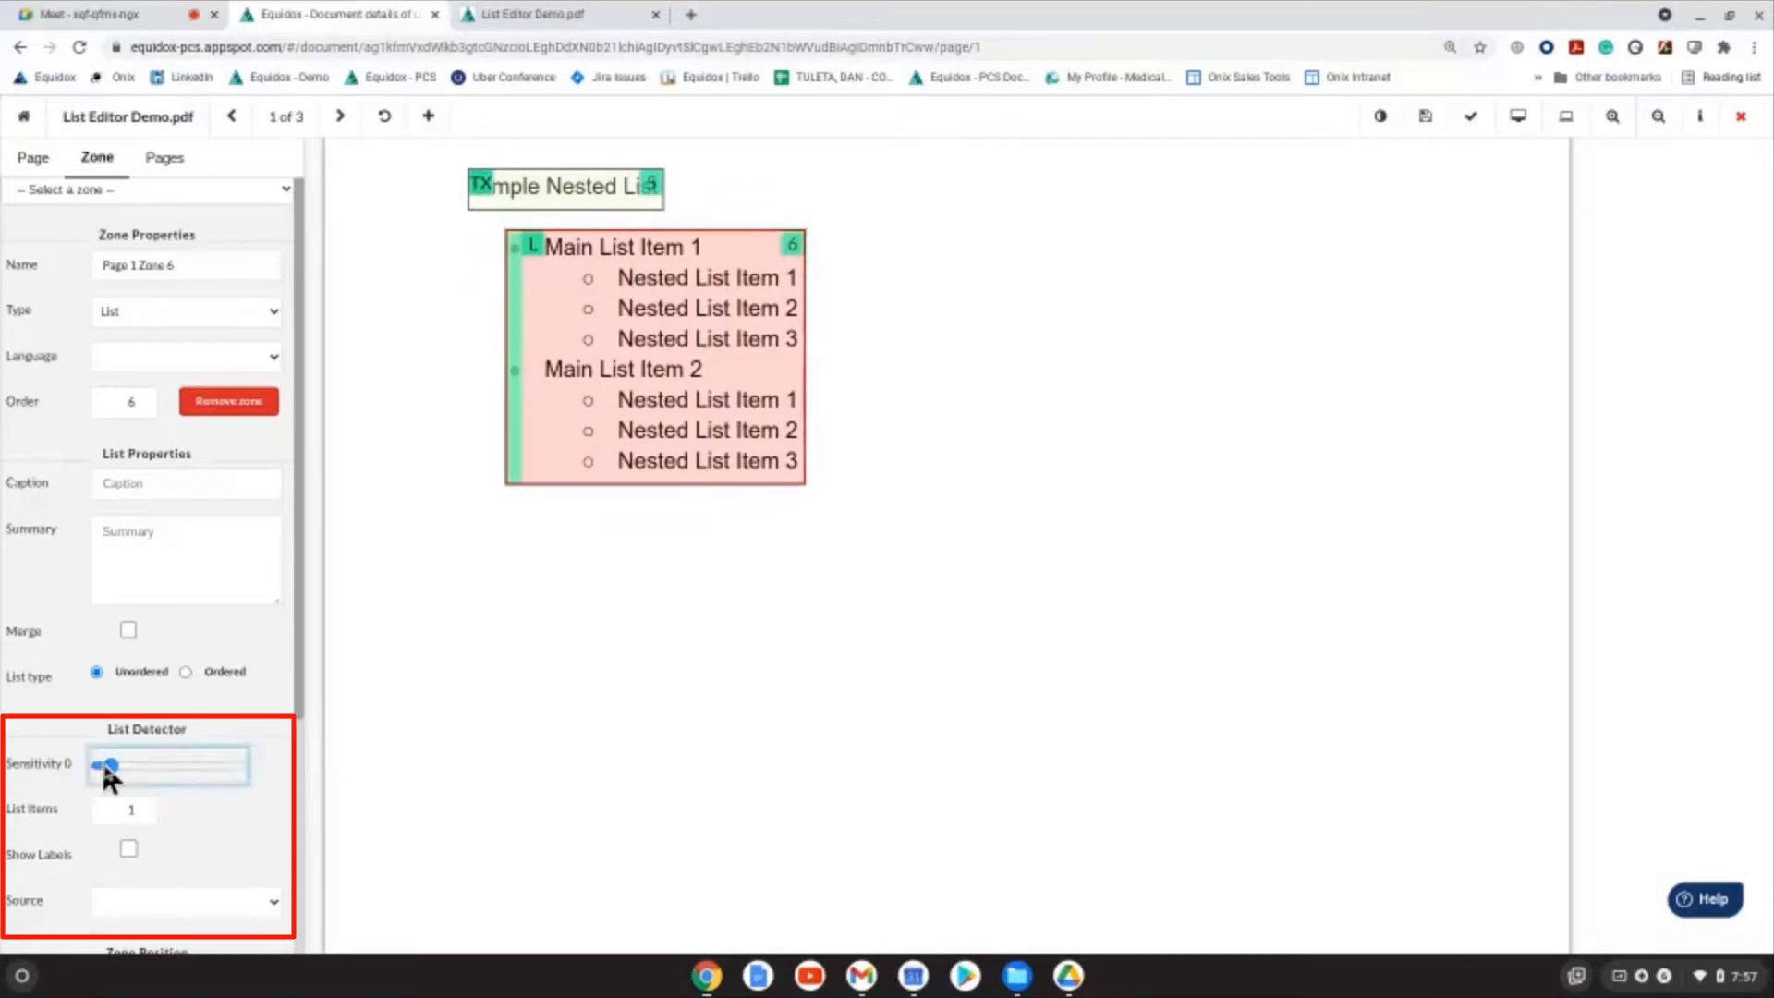
drag(136, 763, 148, 761)
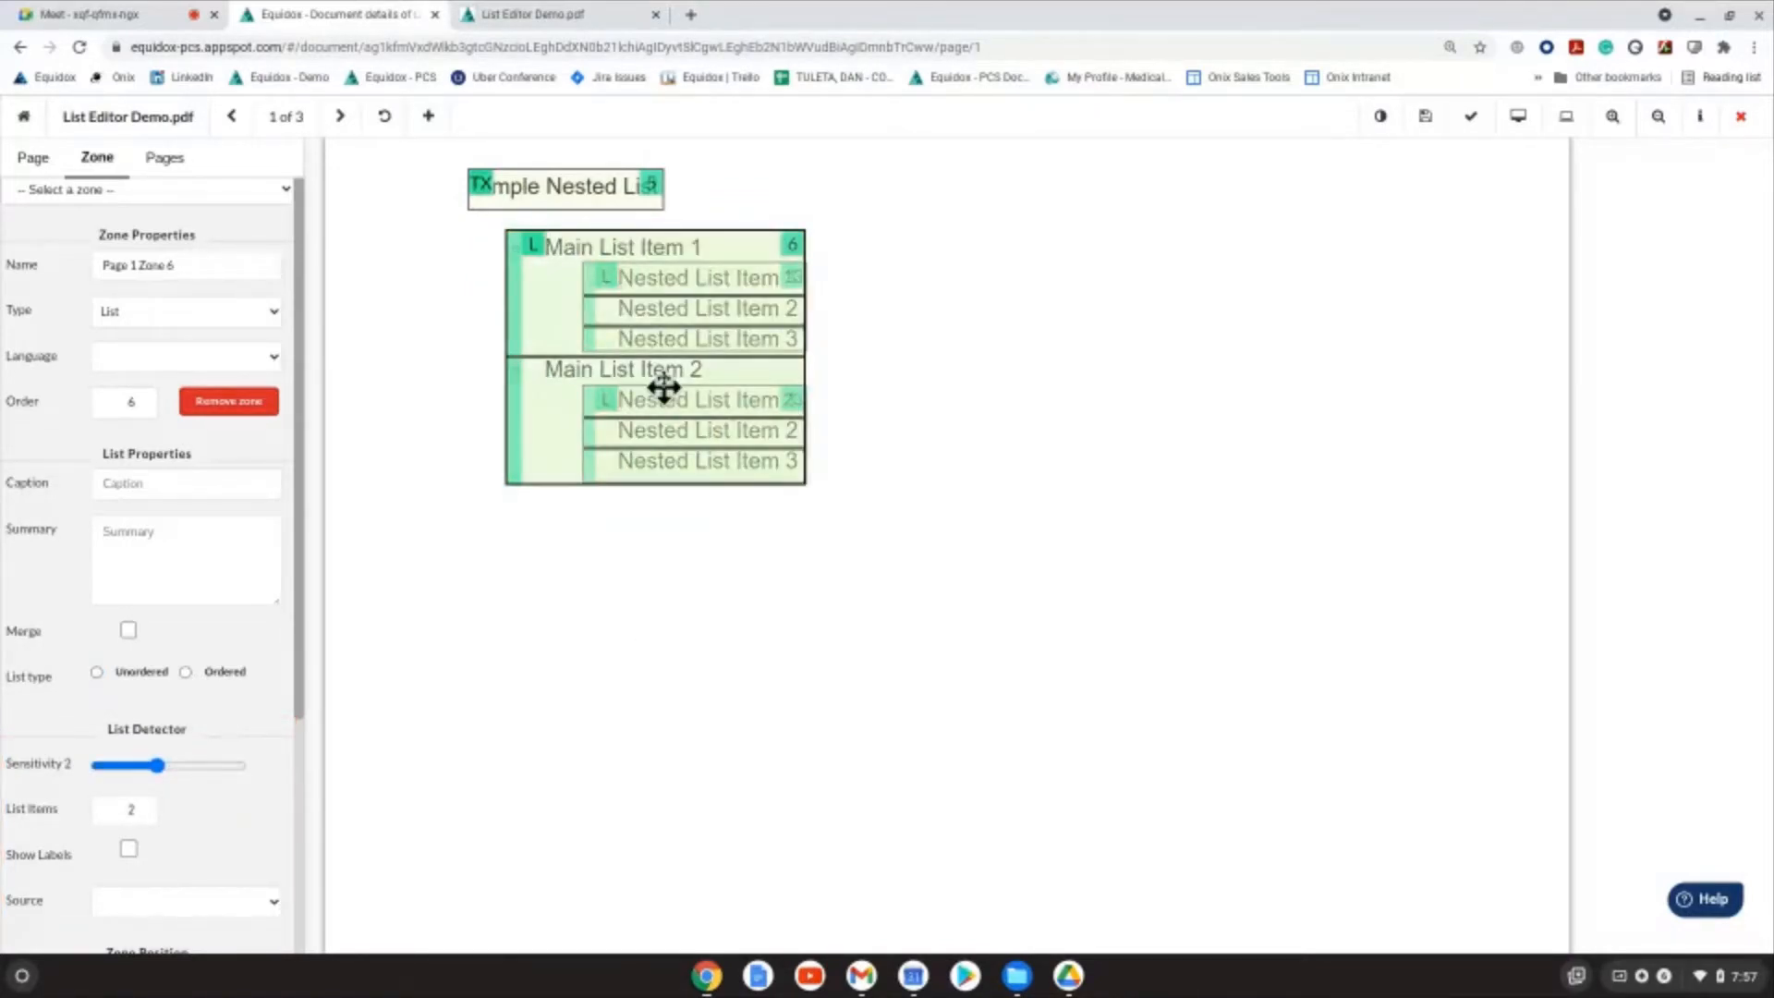
Step: Check the two nested list zones in a preview of page 1 and save the page
click(709, 467)
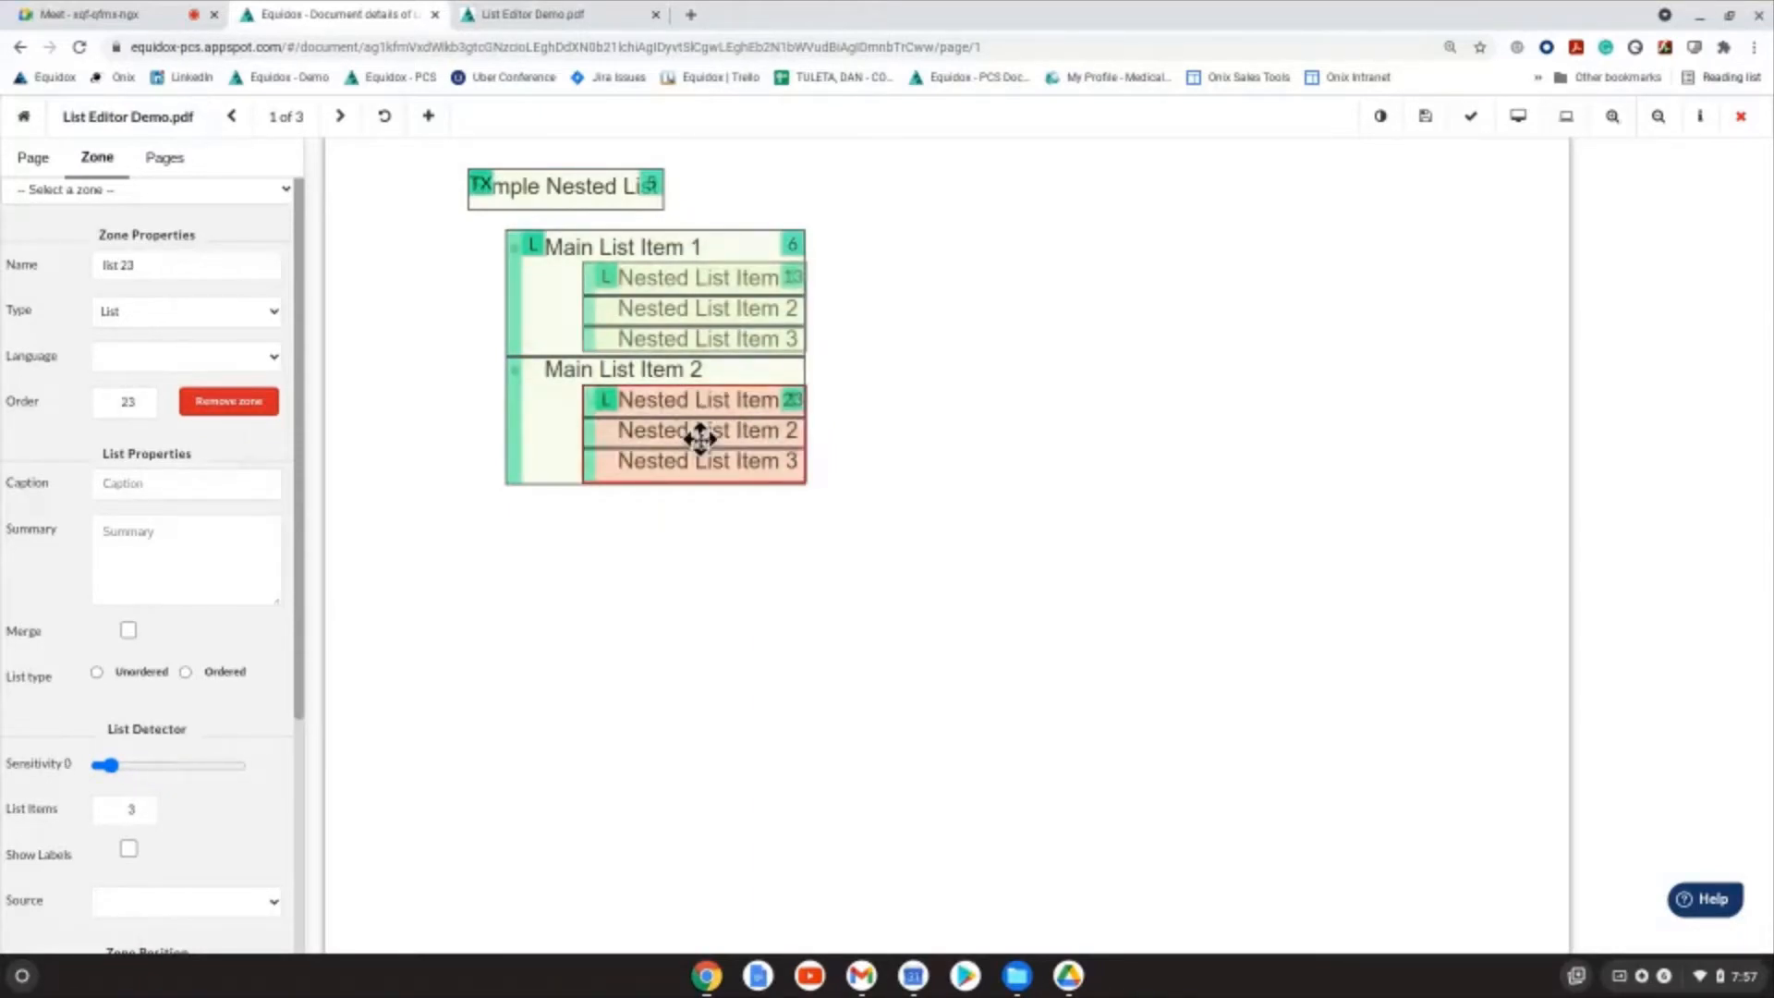
click(688, 321)
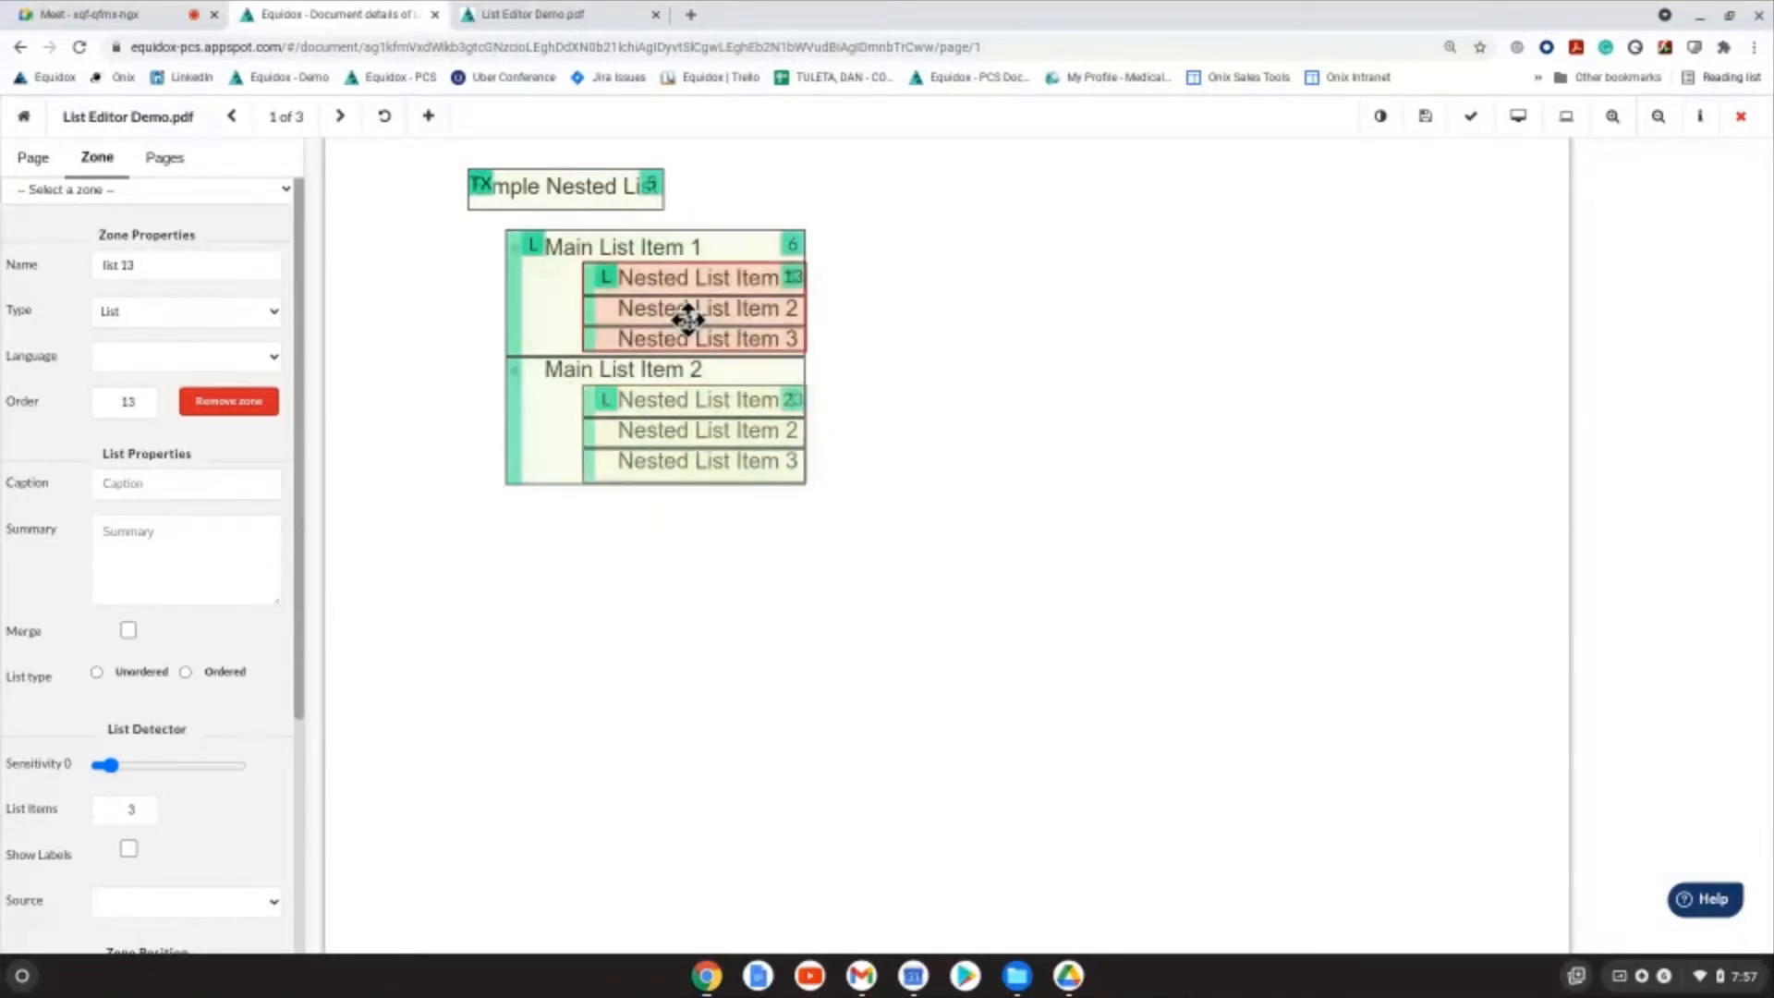
click(1521, 116)
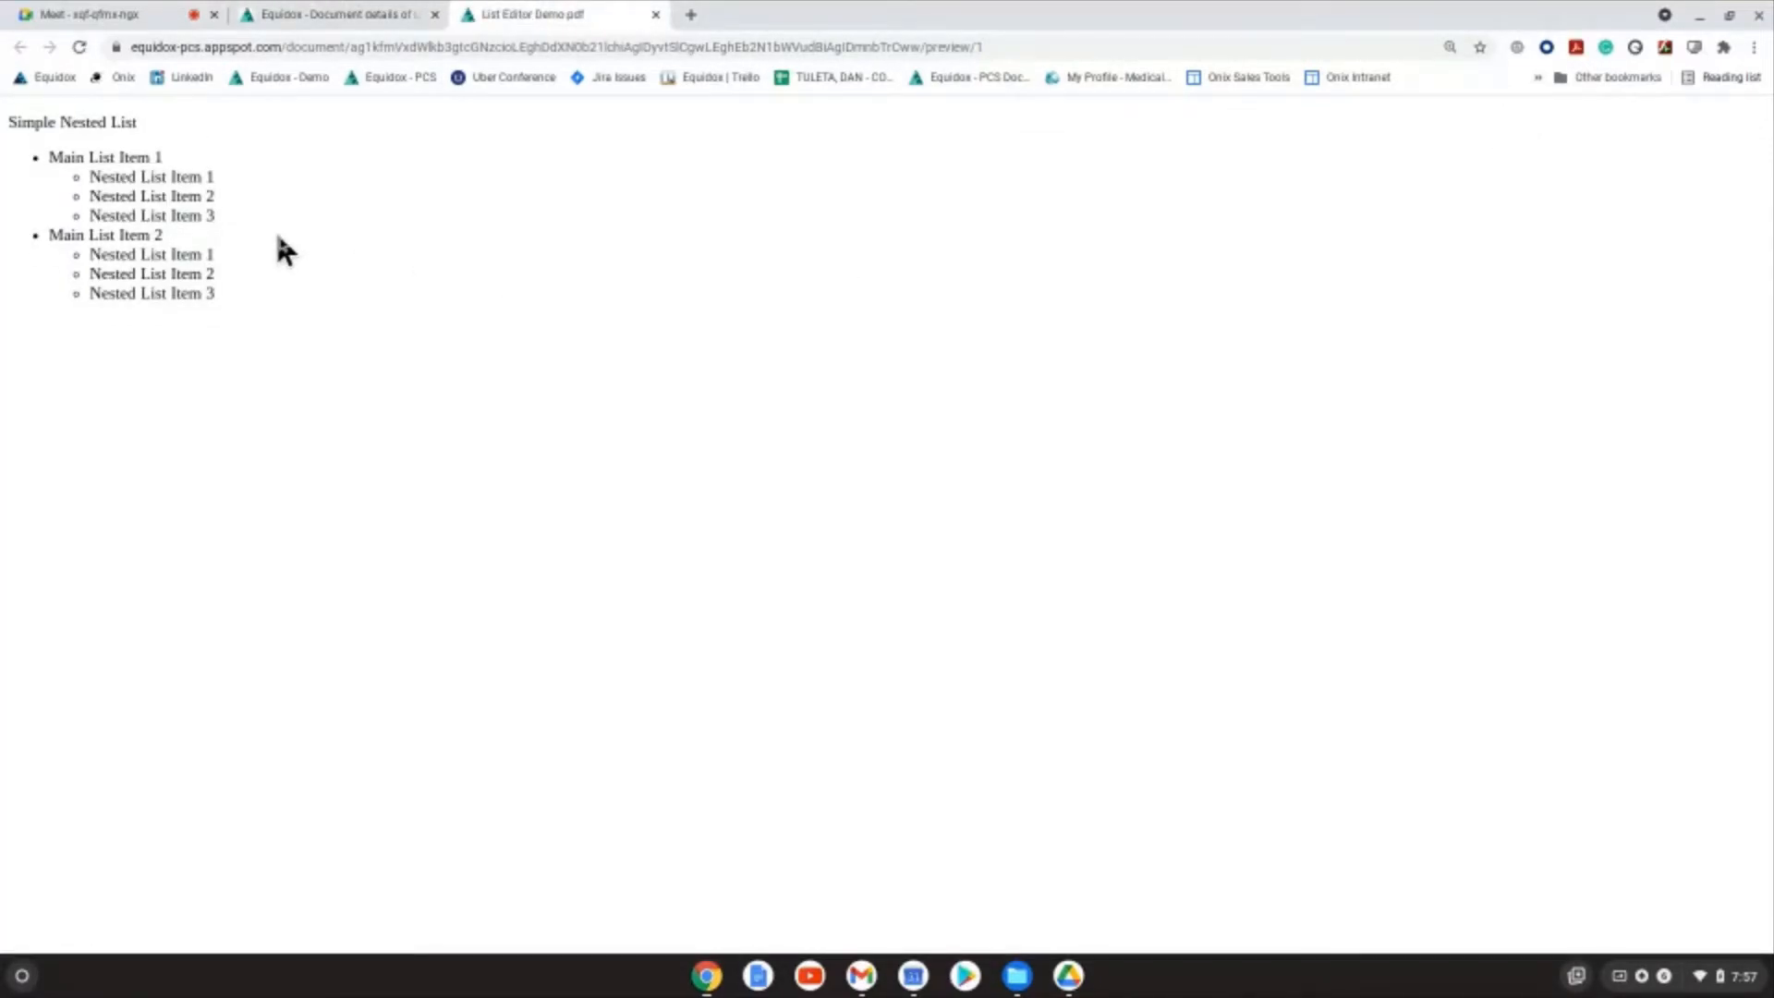
click(343, 15)
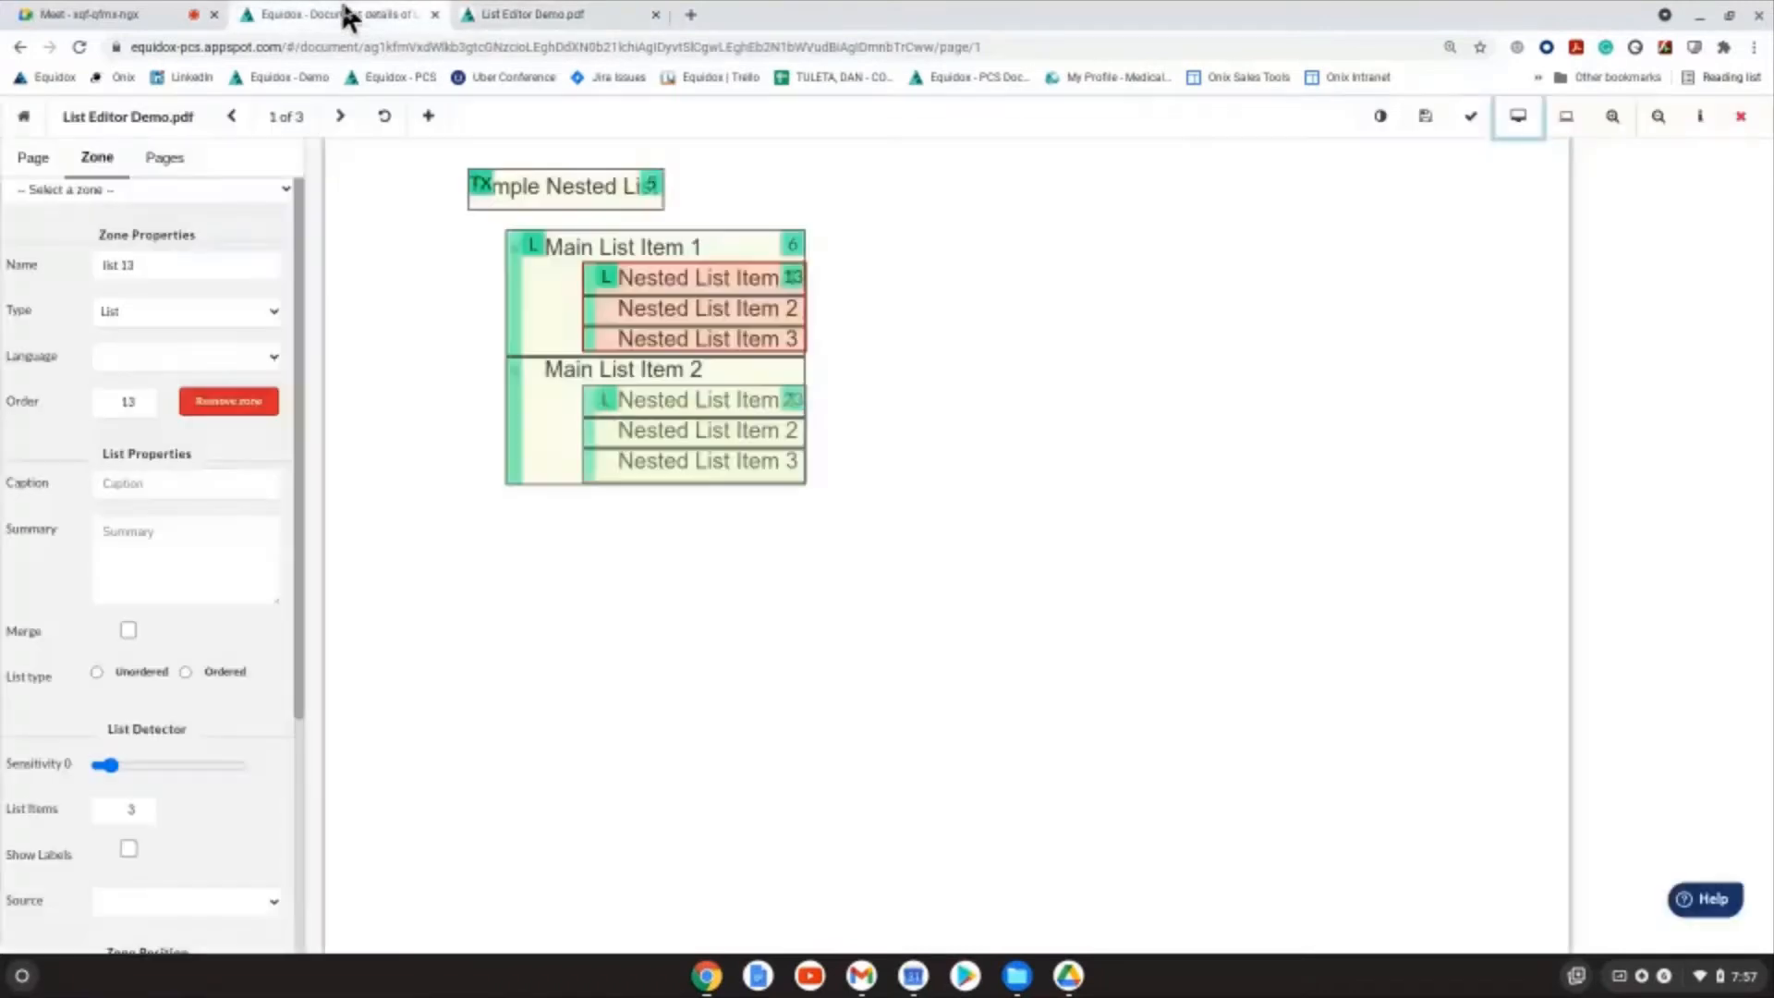
click(1423, 118)
Step: On page 2, change the Major League Baseball zone to a List with detector sensitivity 4 and preview the page
click(340, 117)
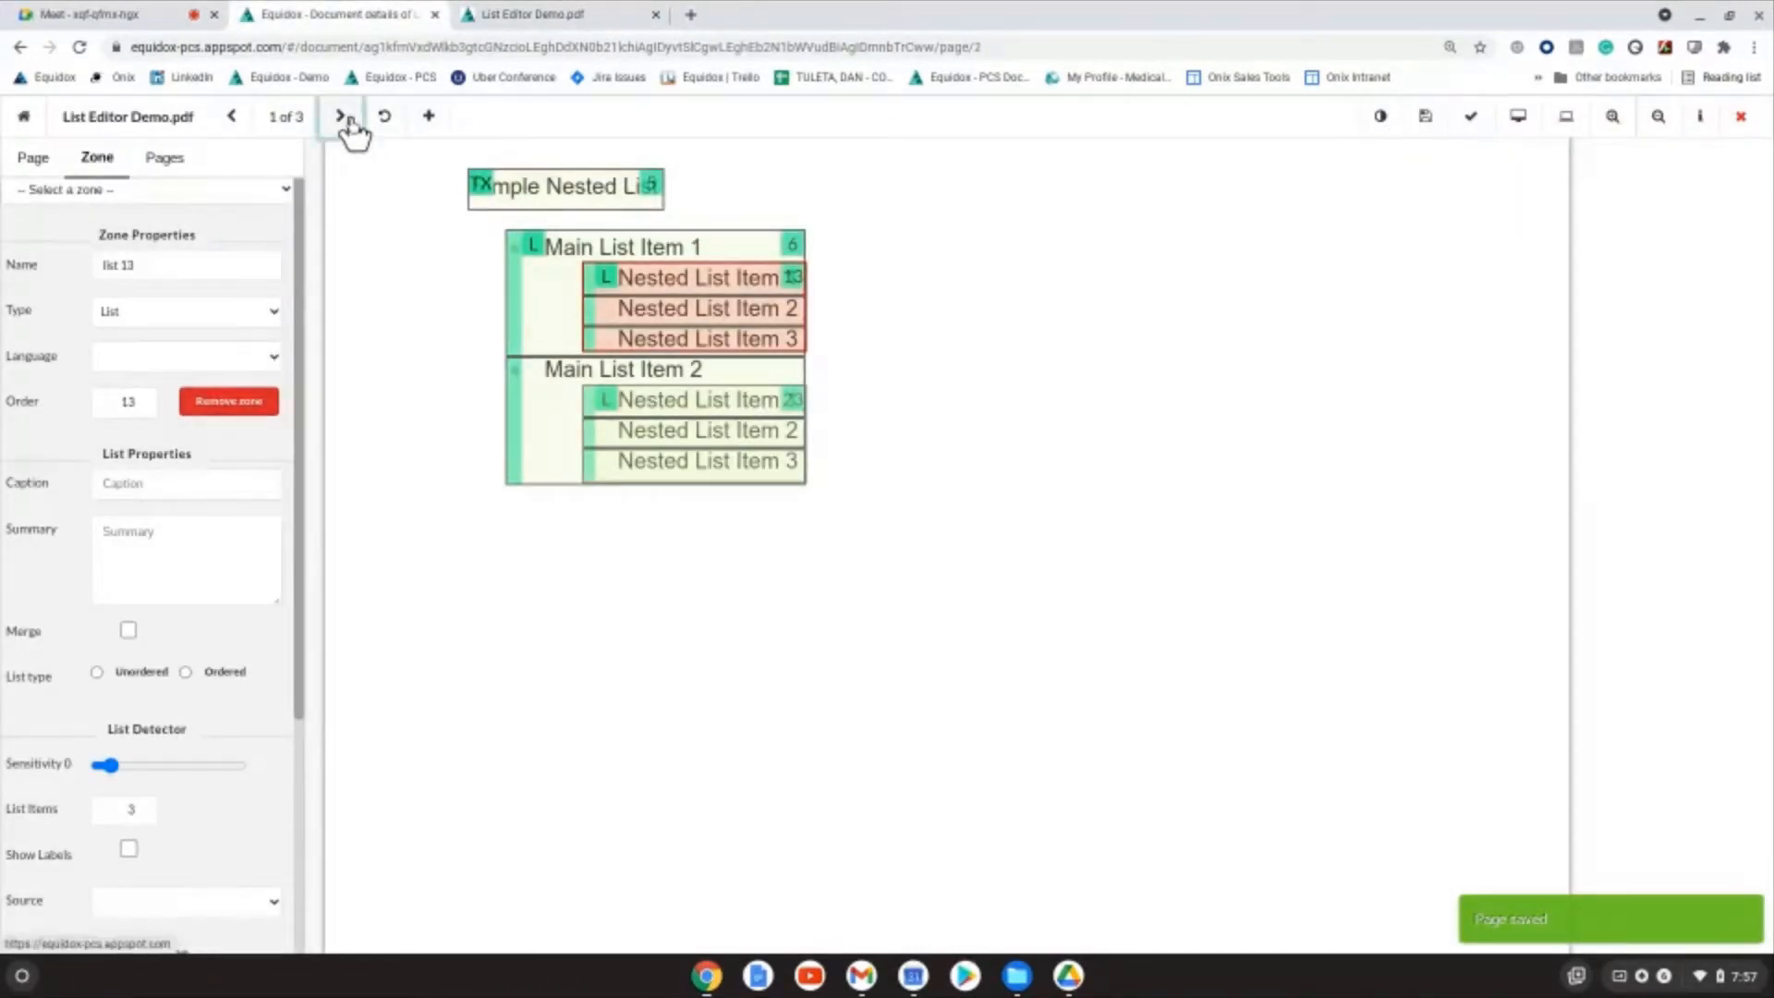
scroll(1262, 379, down, 3)
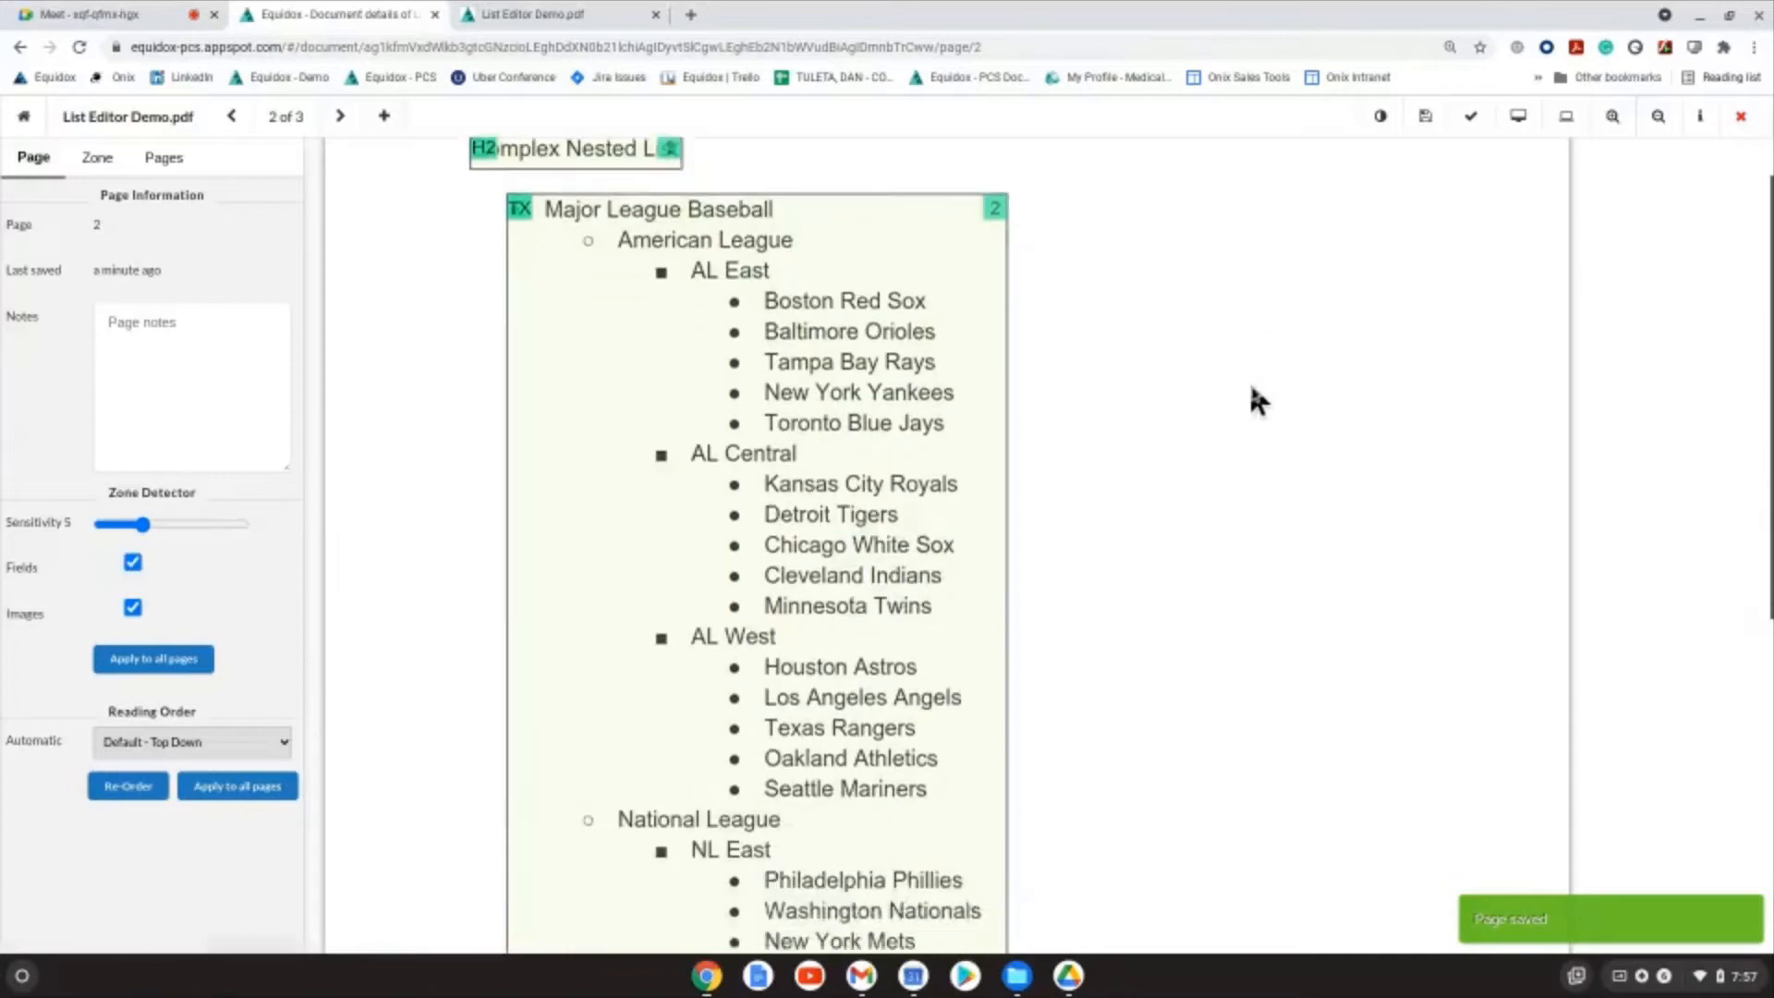
click(814, 393)
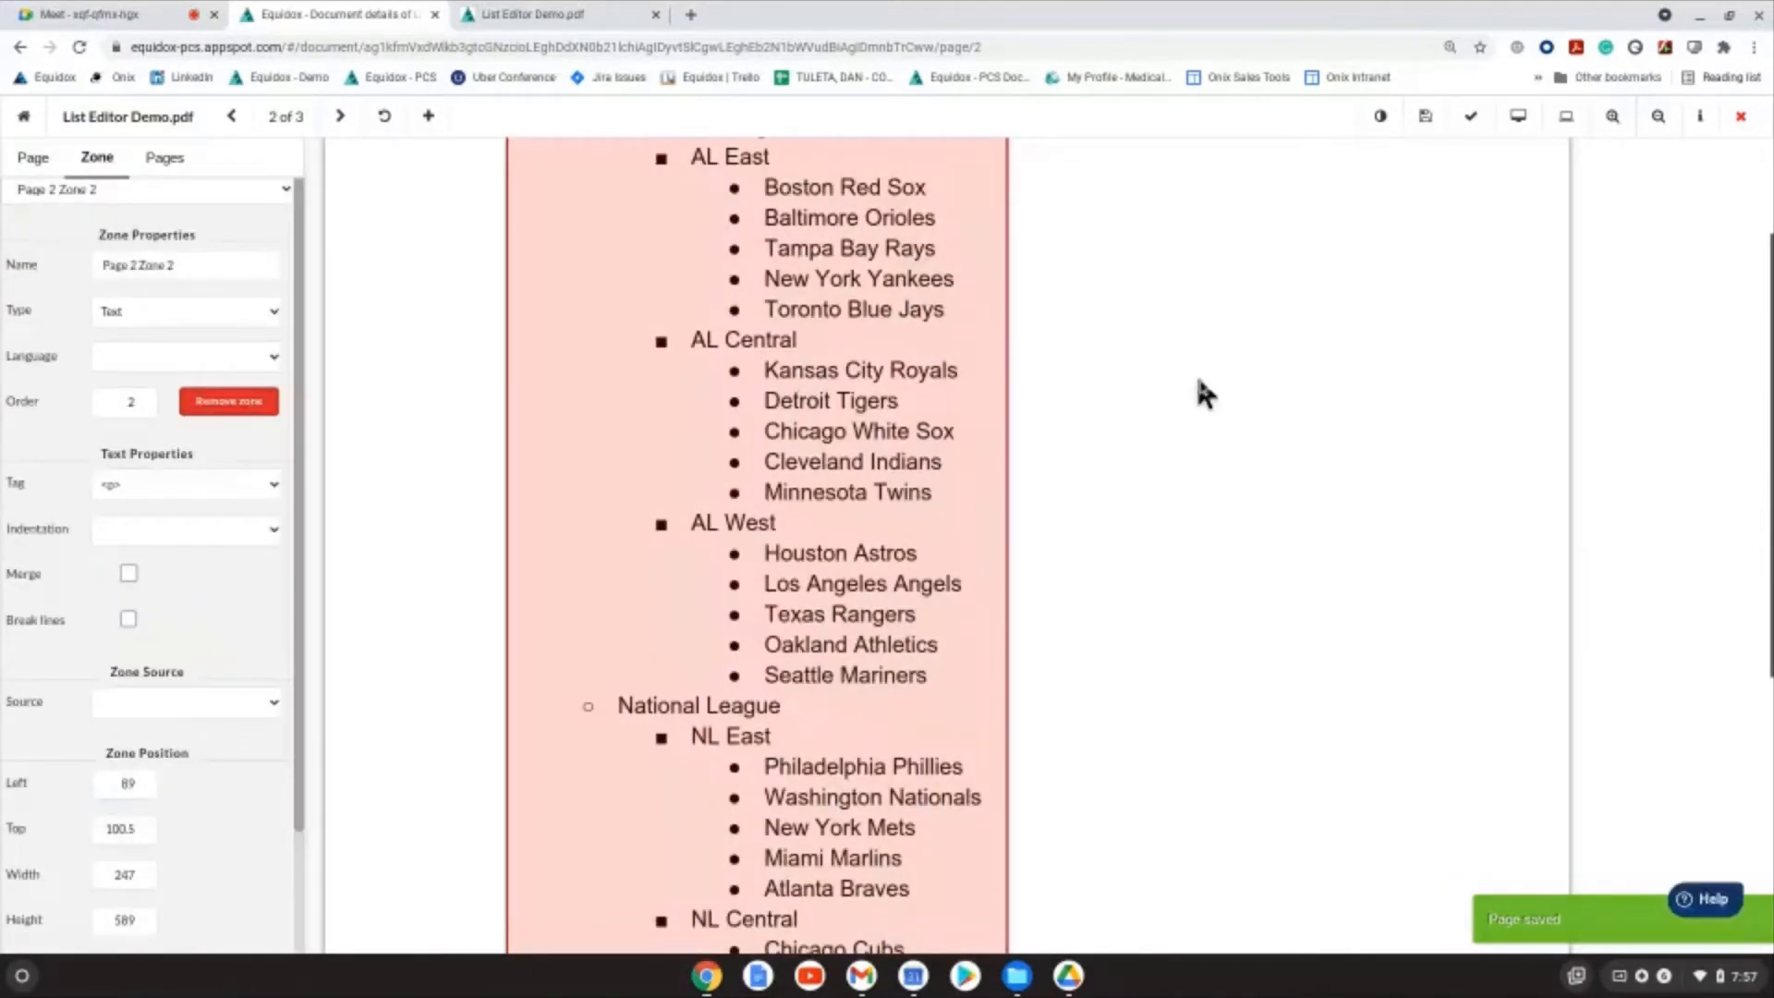
key(l)
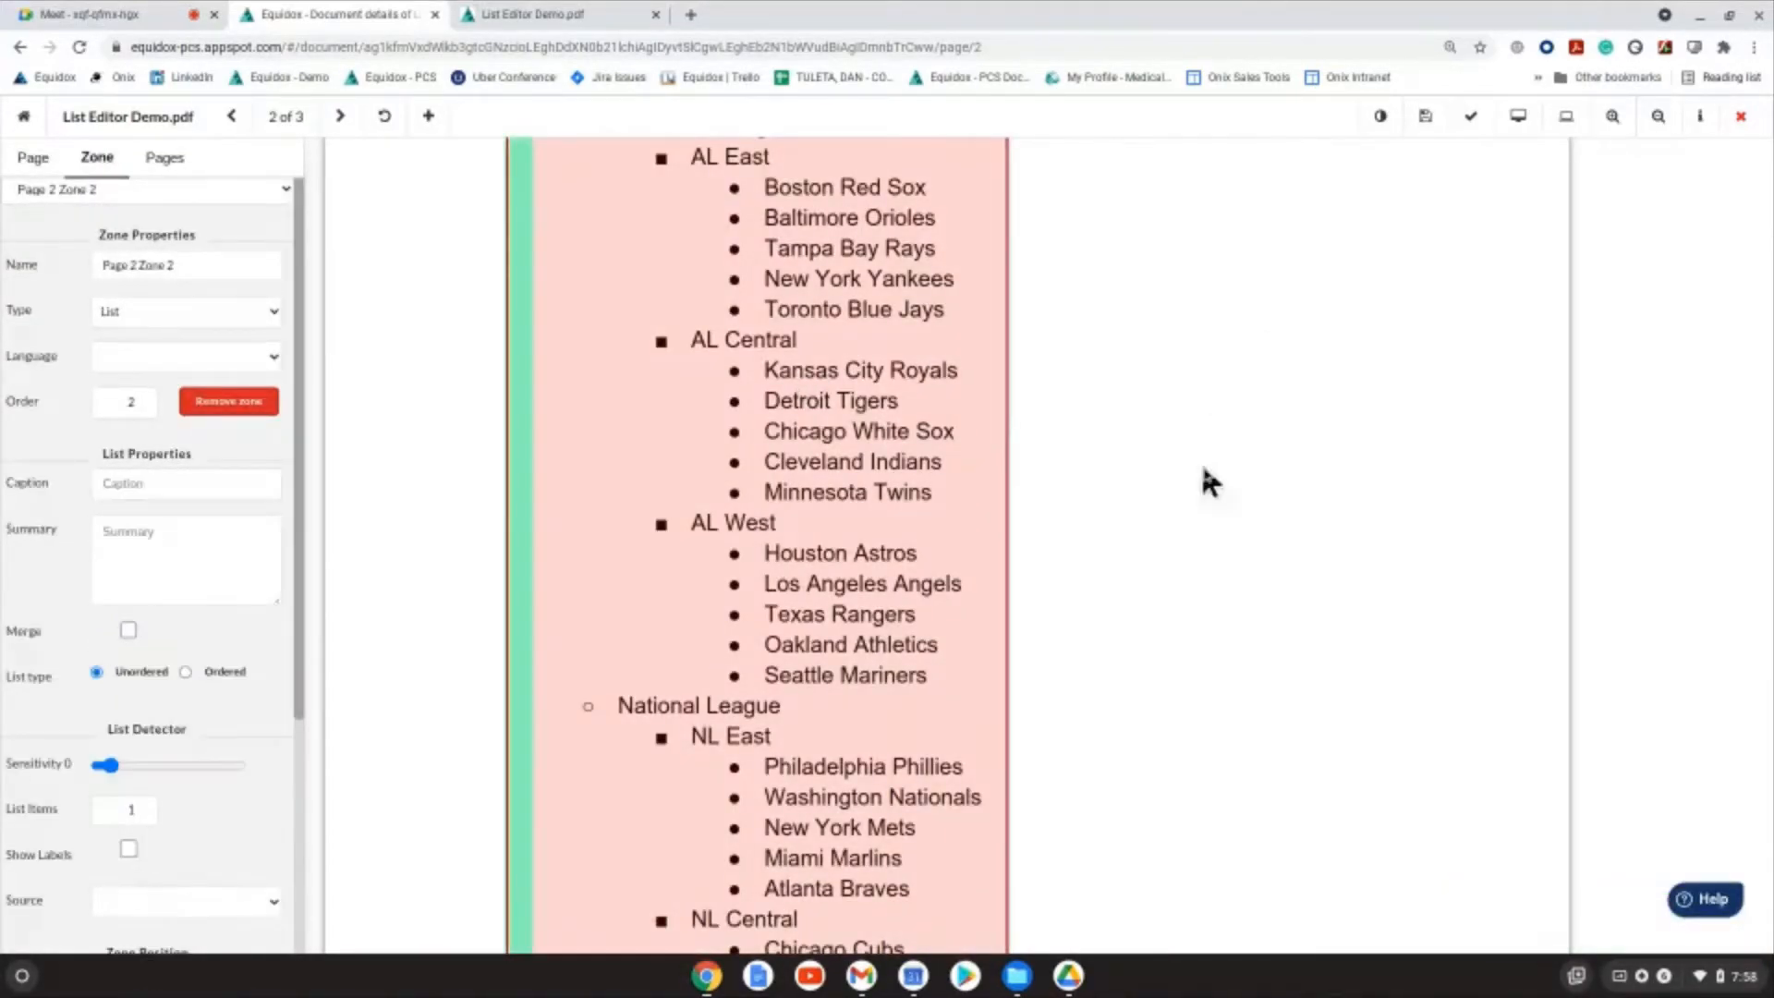
drag(118, 770, 198, 773)
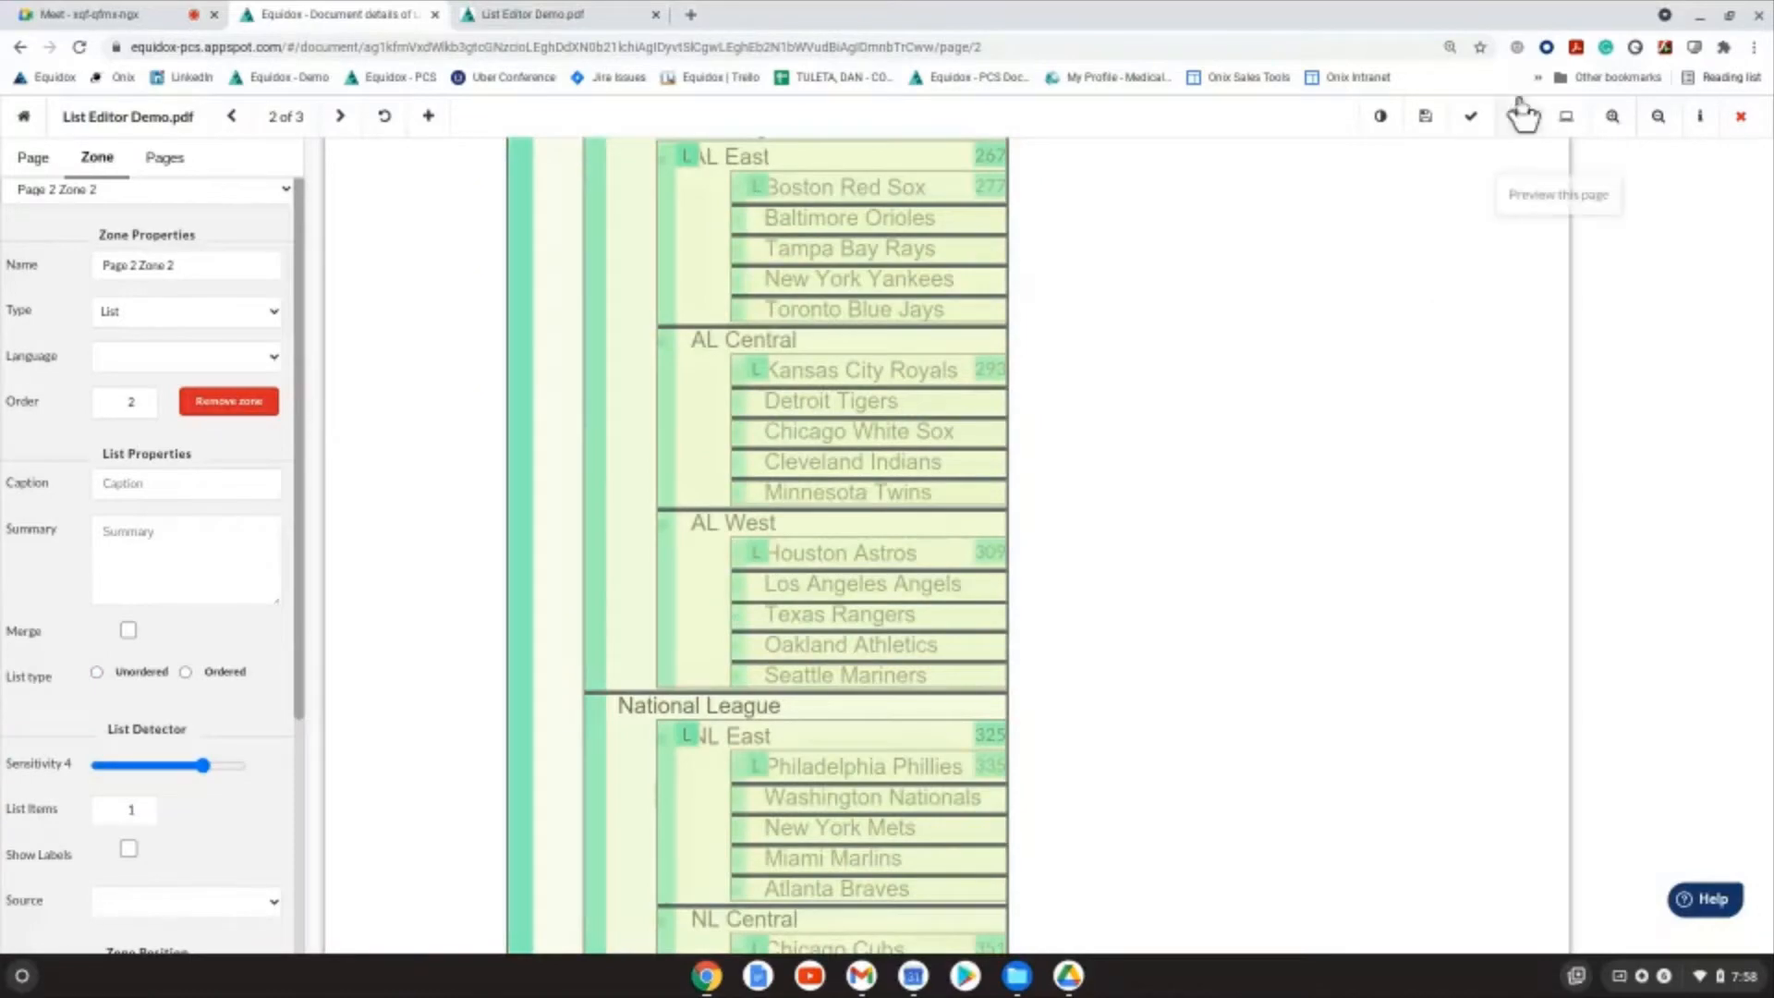
click(1525, 118)
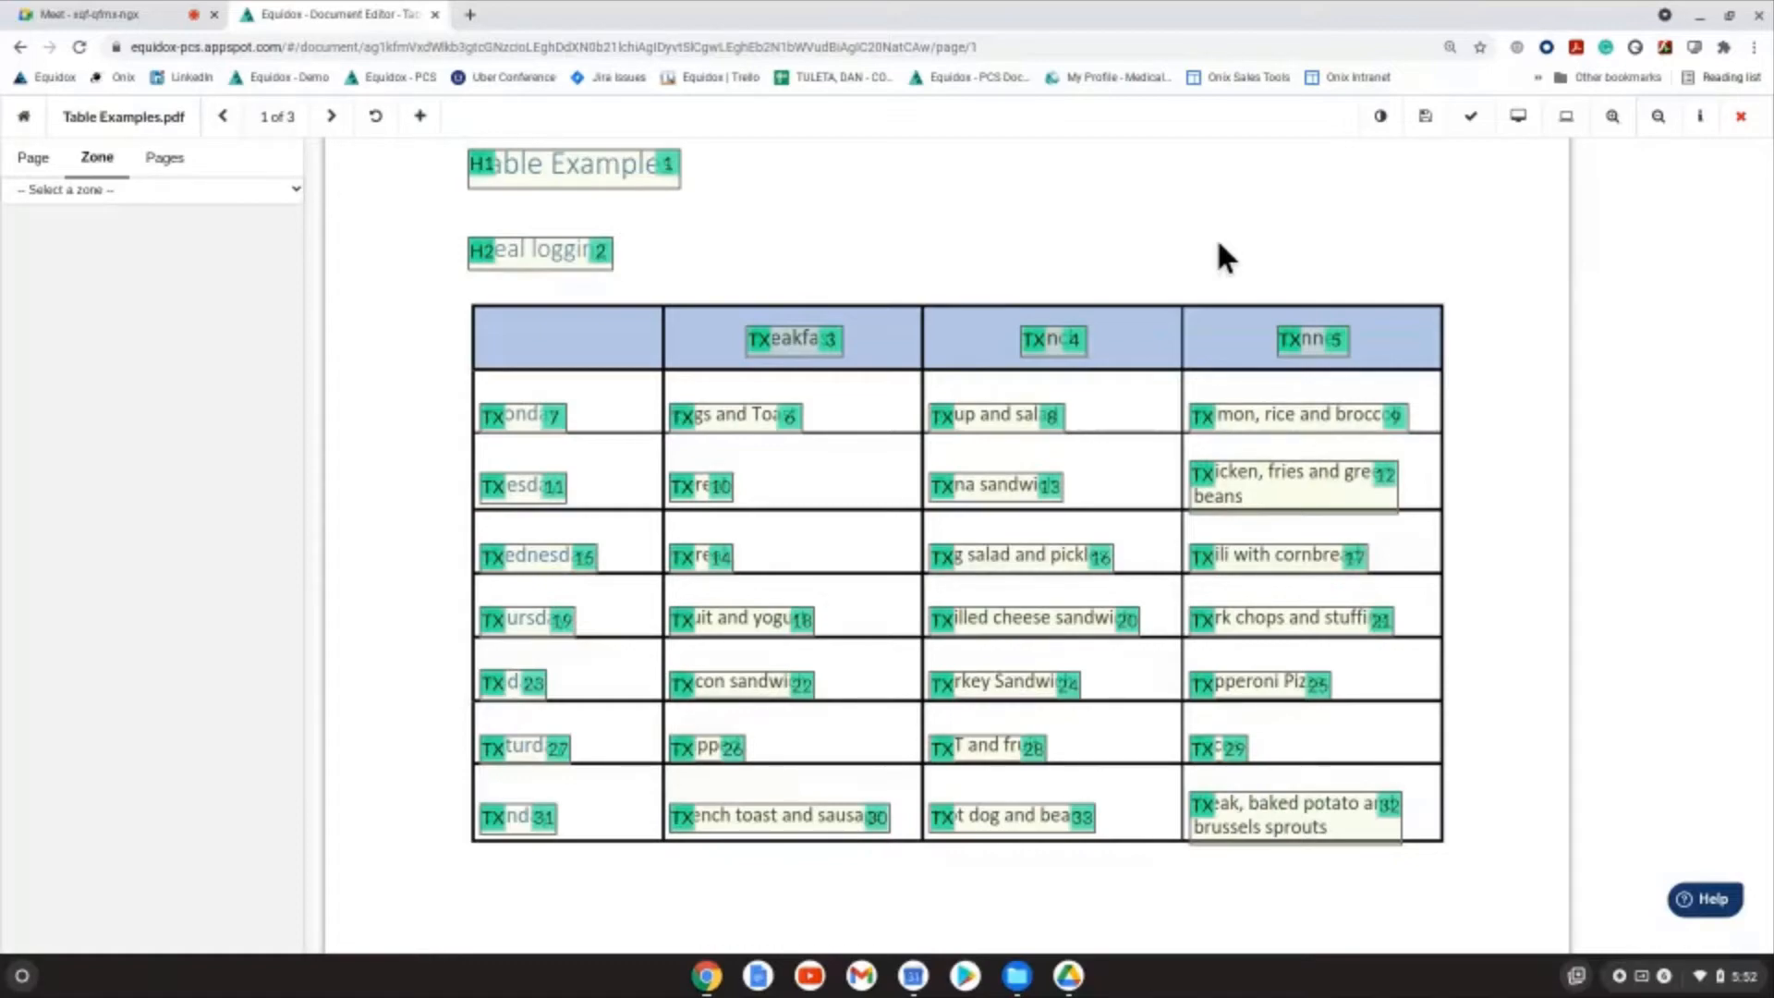
Step: Draw a zone of about 478 by 264 around the whole meal table on page 1 and set its type to Table
drag(477, 319, 1443, 834)
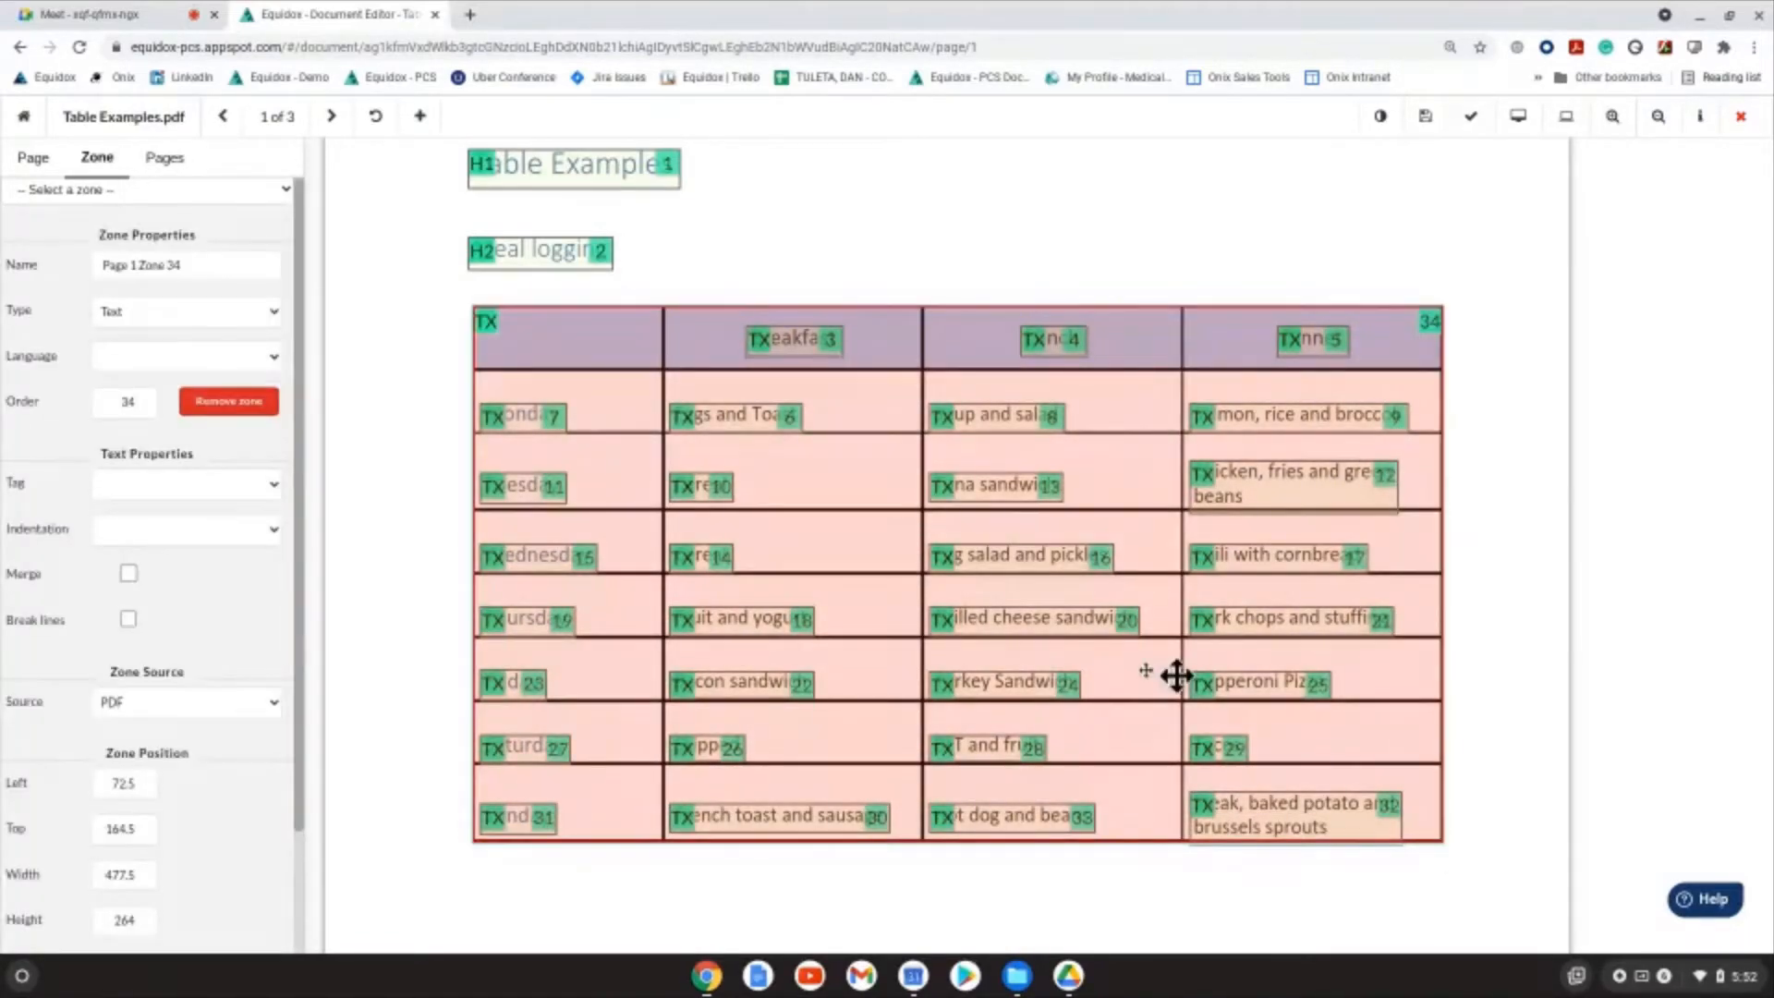
click(251, 319)
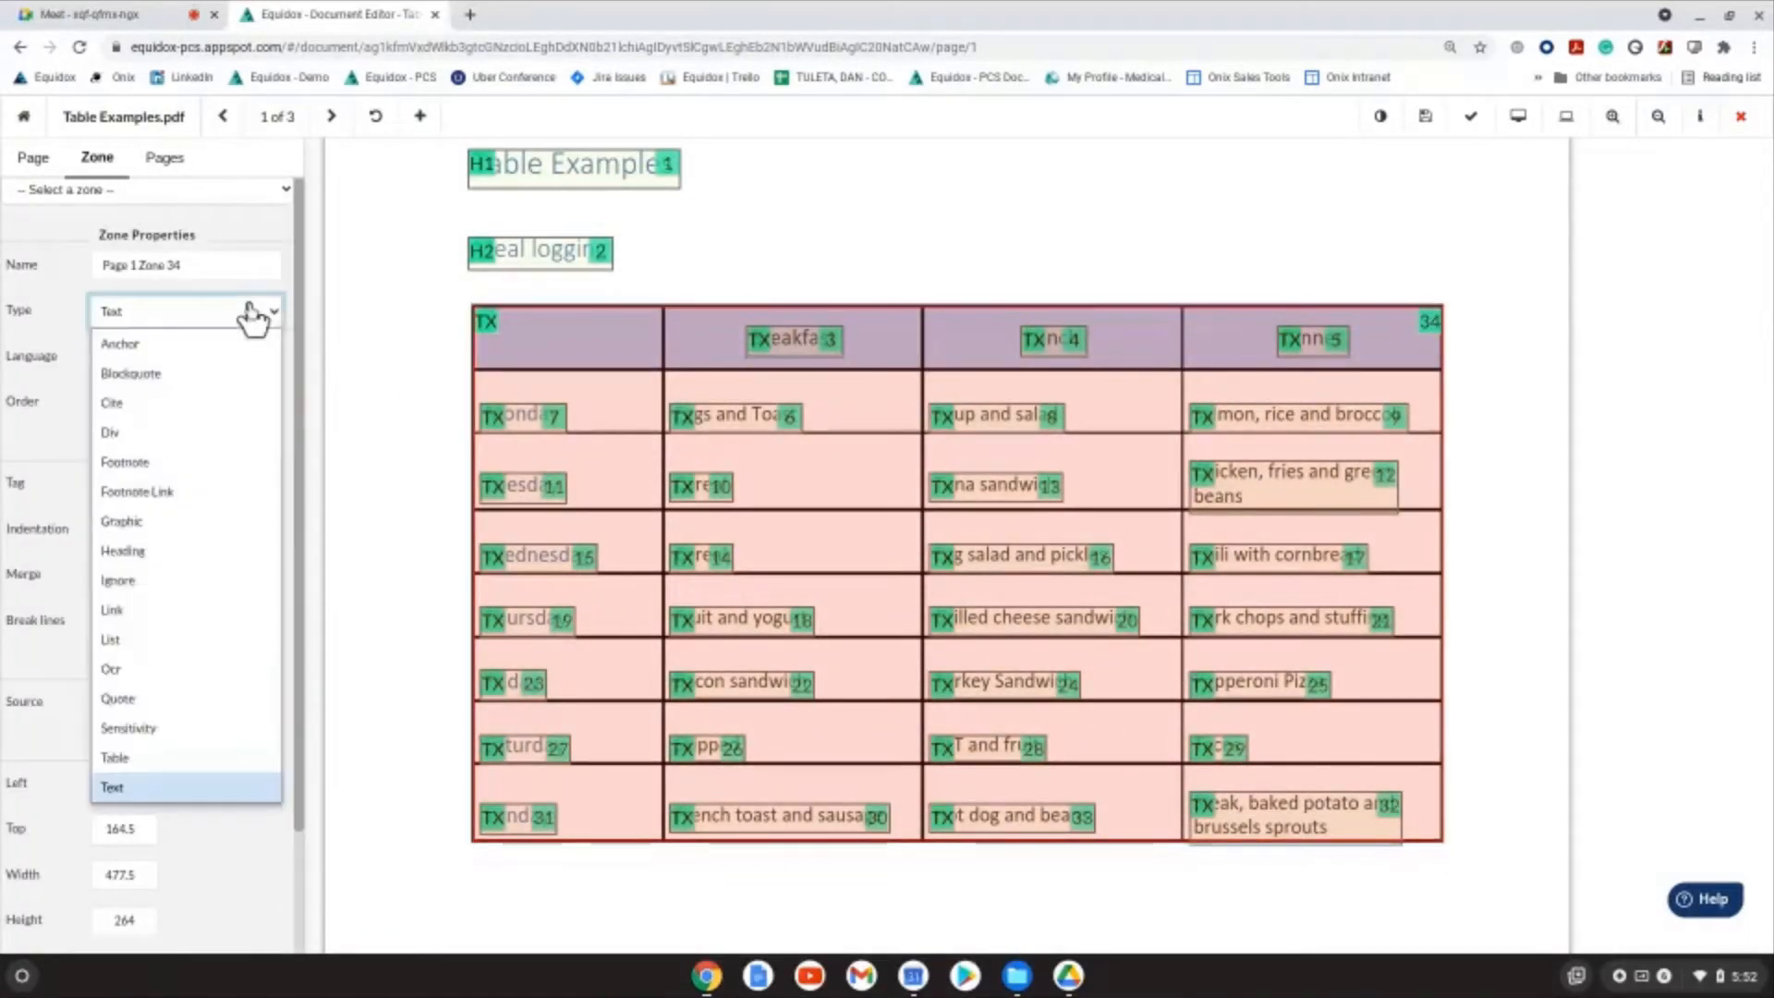
click(251, 318)
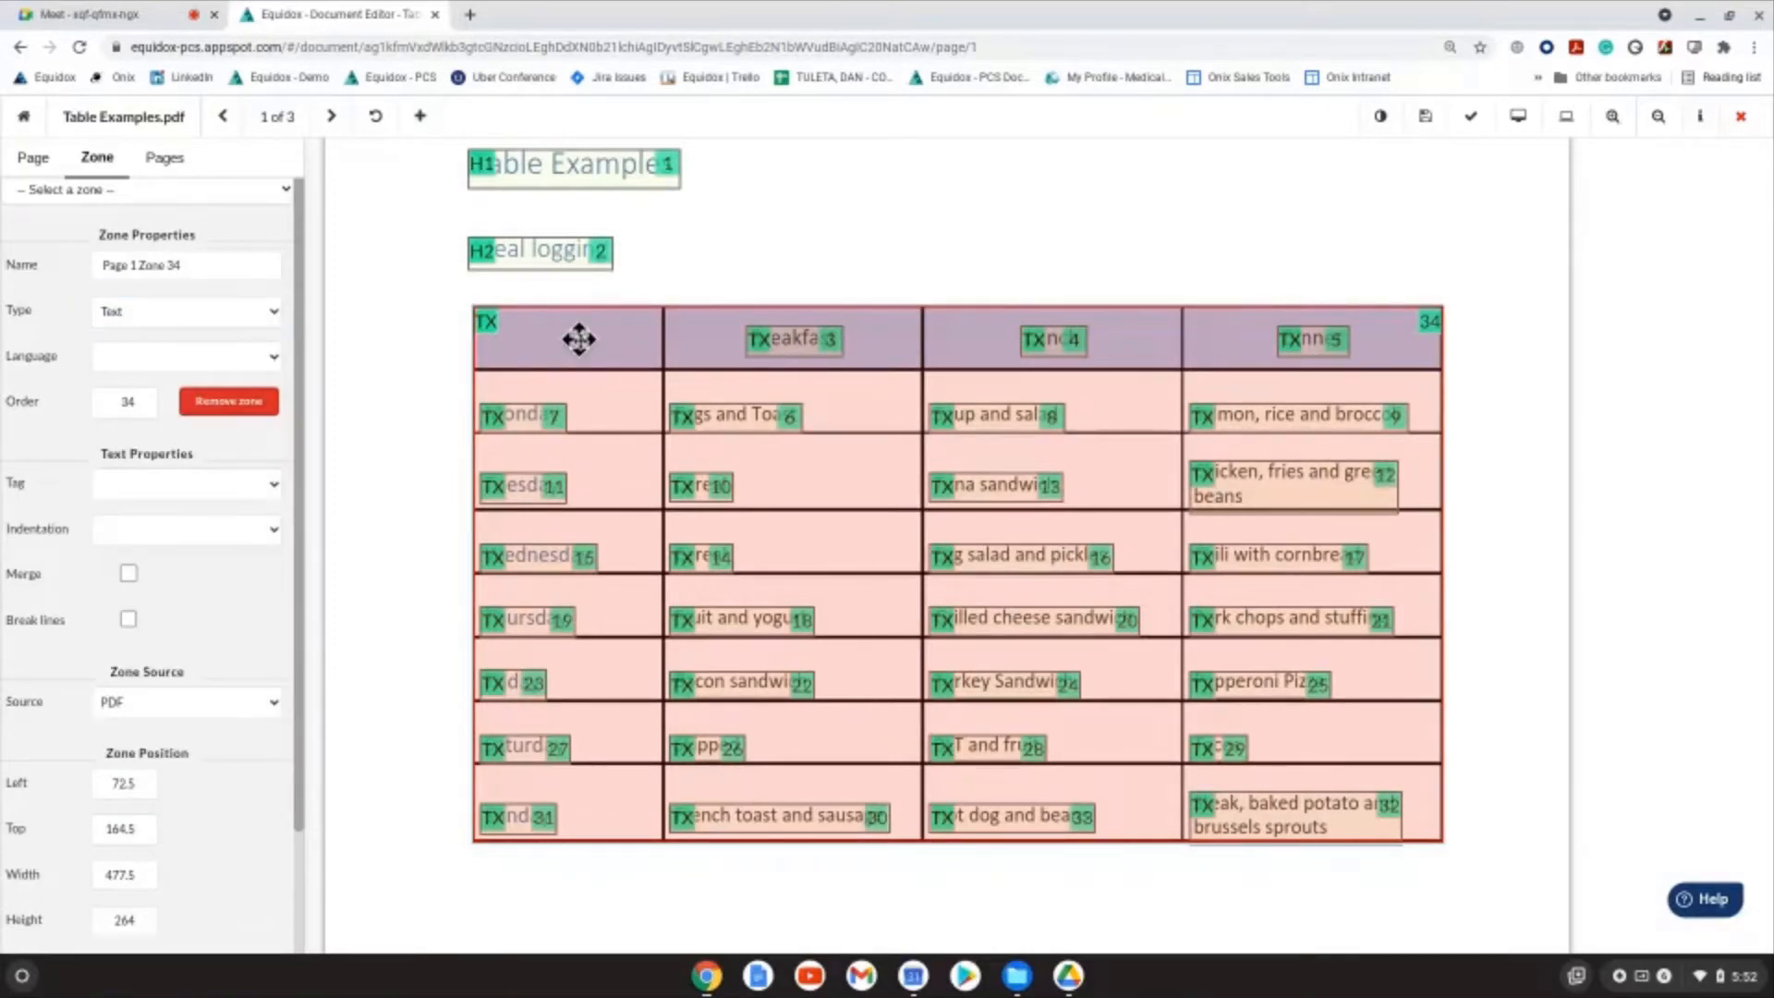
key(t)
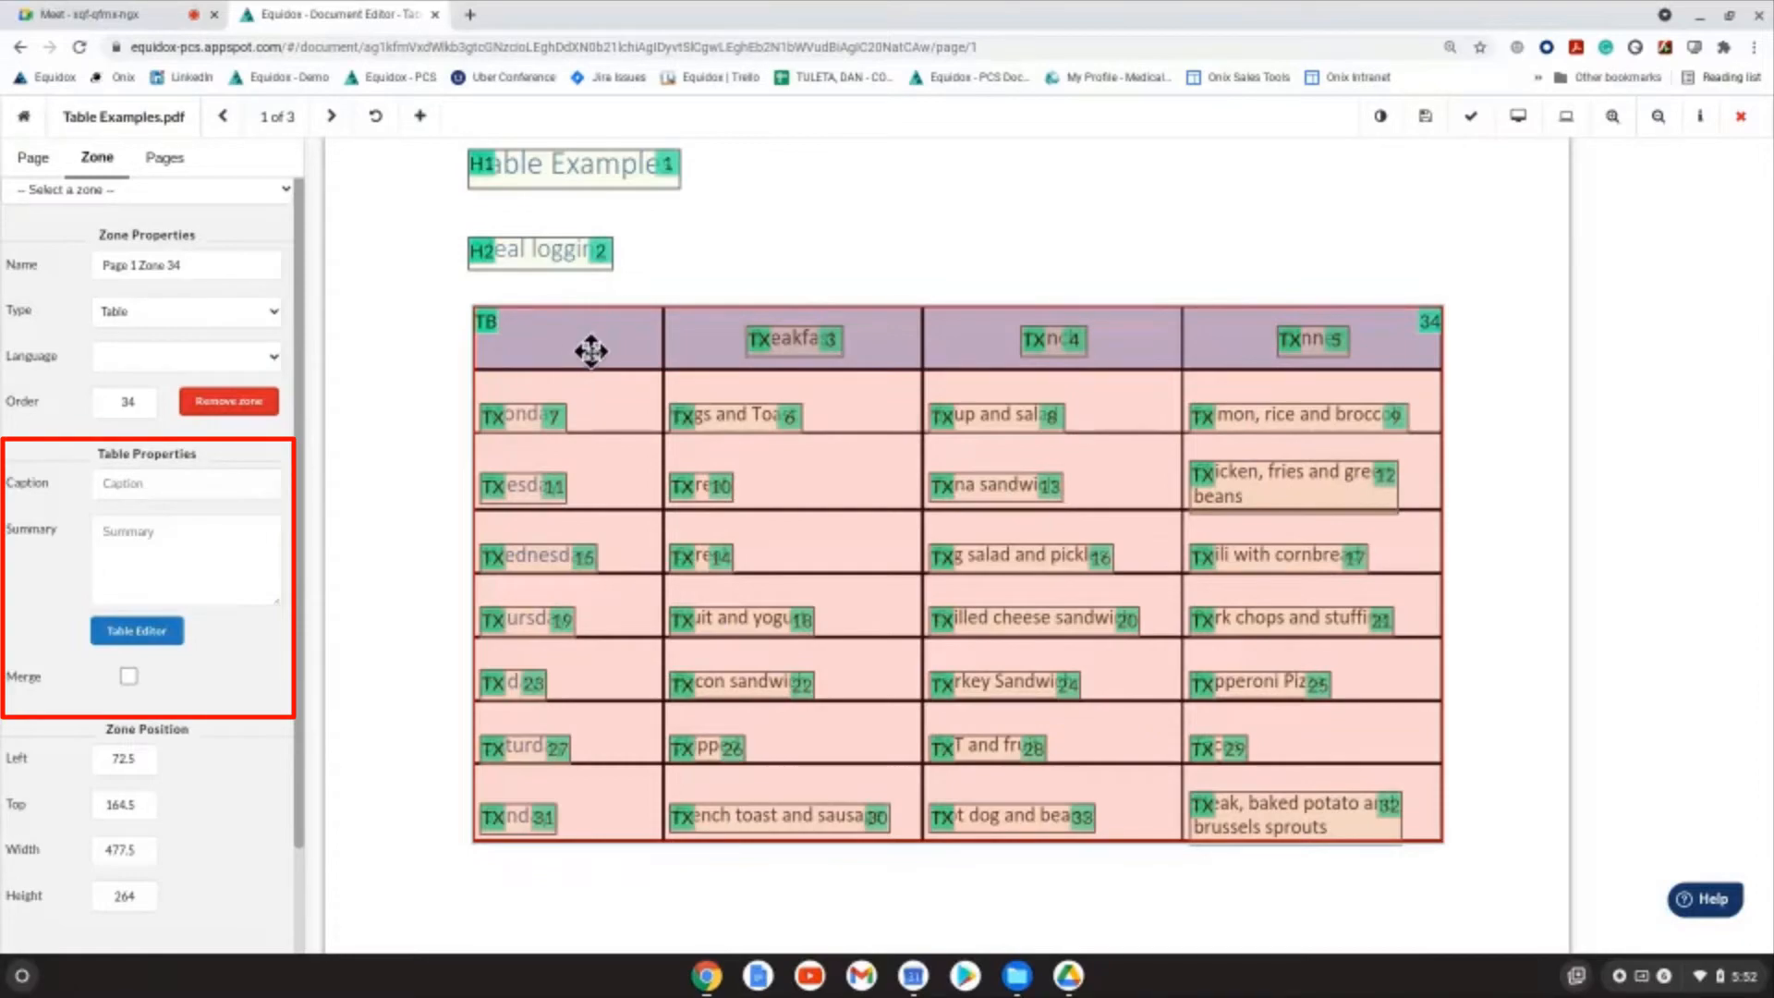
Step: In the table editor, set the meal table's column and row detector sensitivity to 2 and preview the table
click(175, 634)
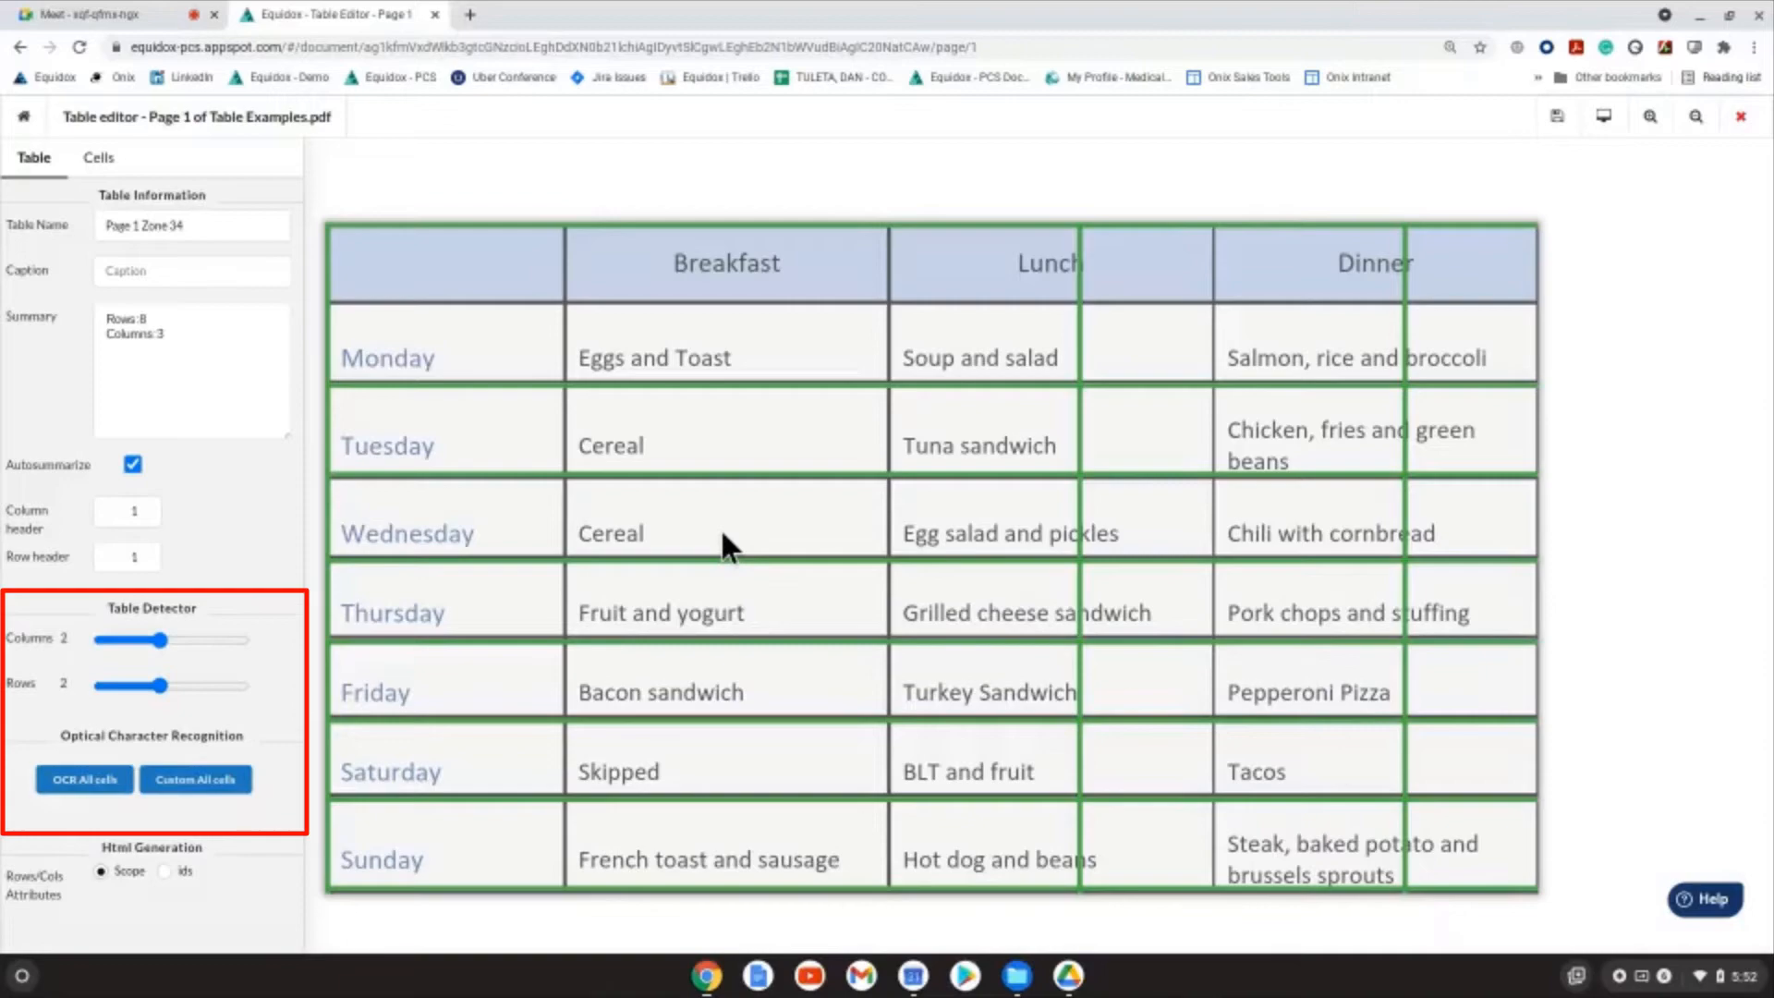
click(174, 642)
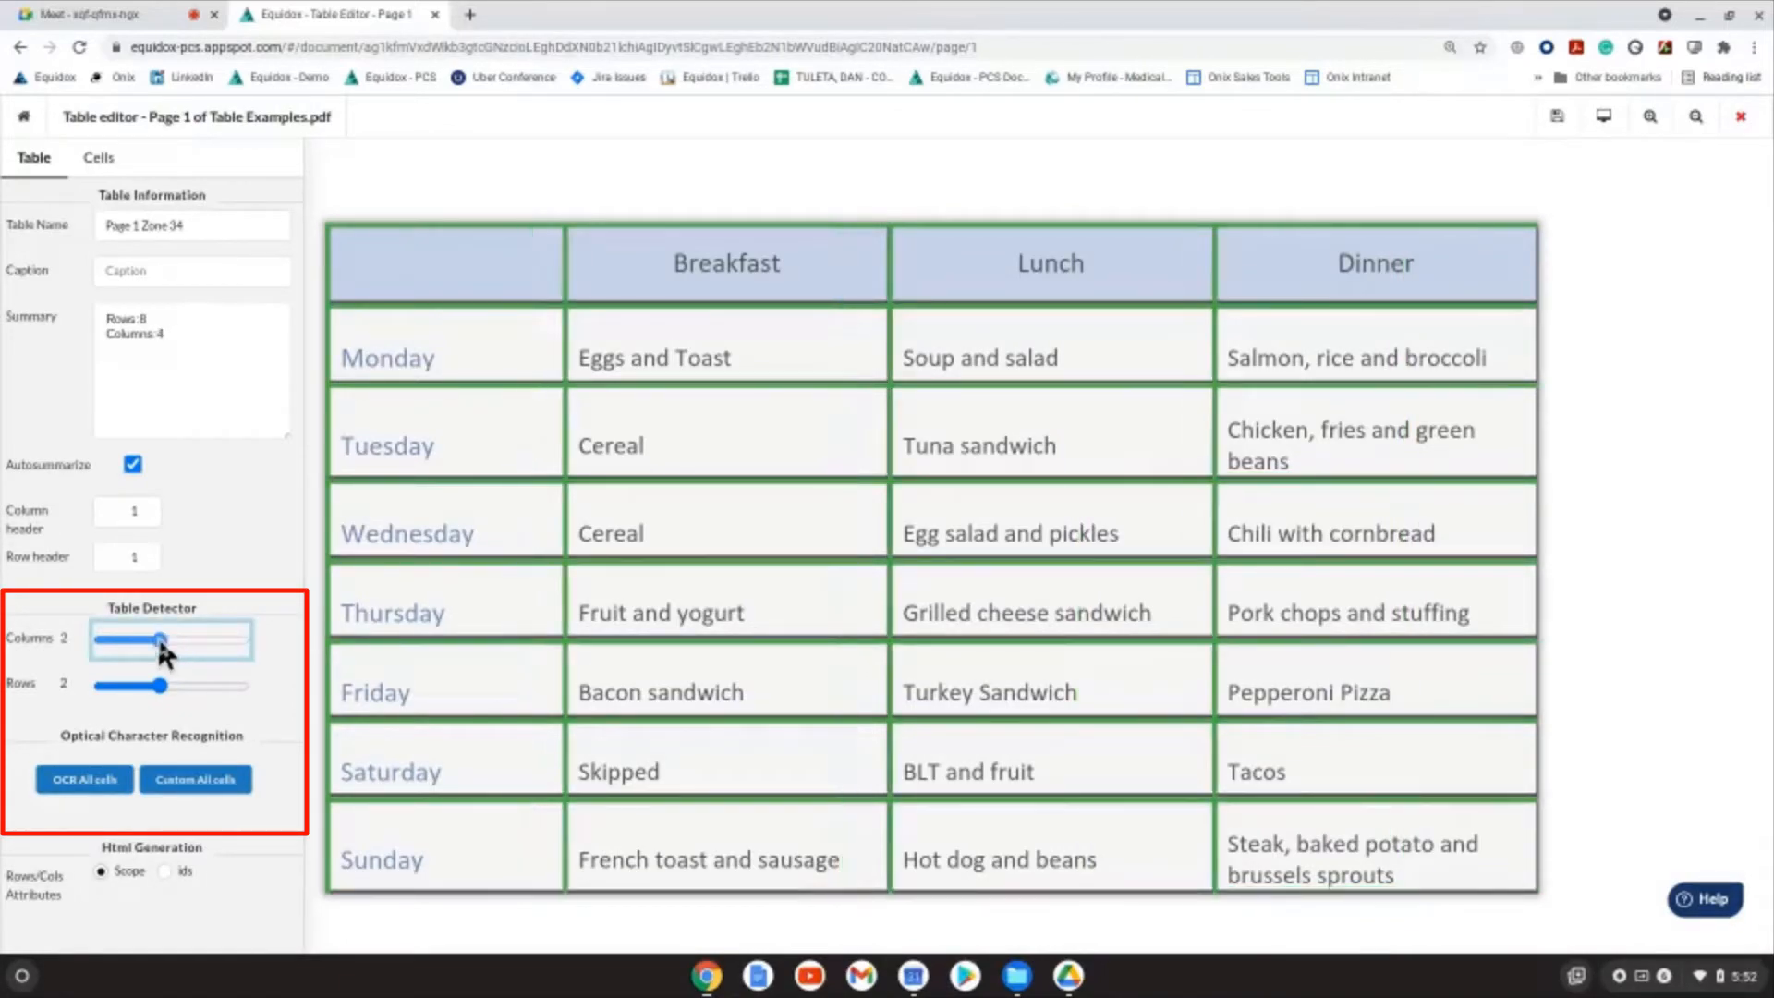
drag(168, 690, 164, 692)
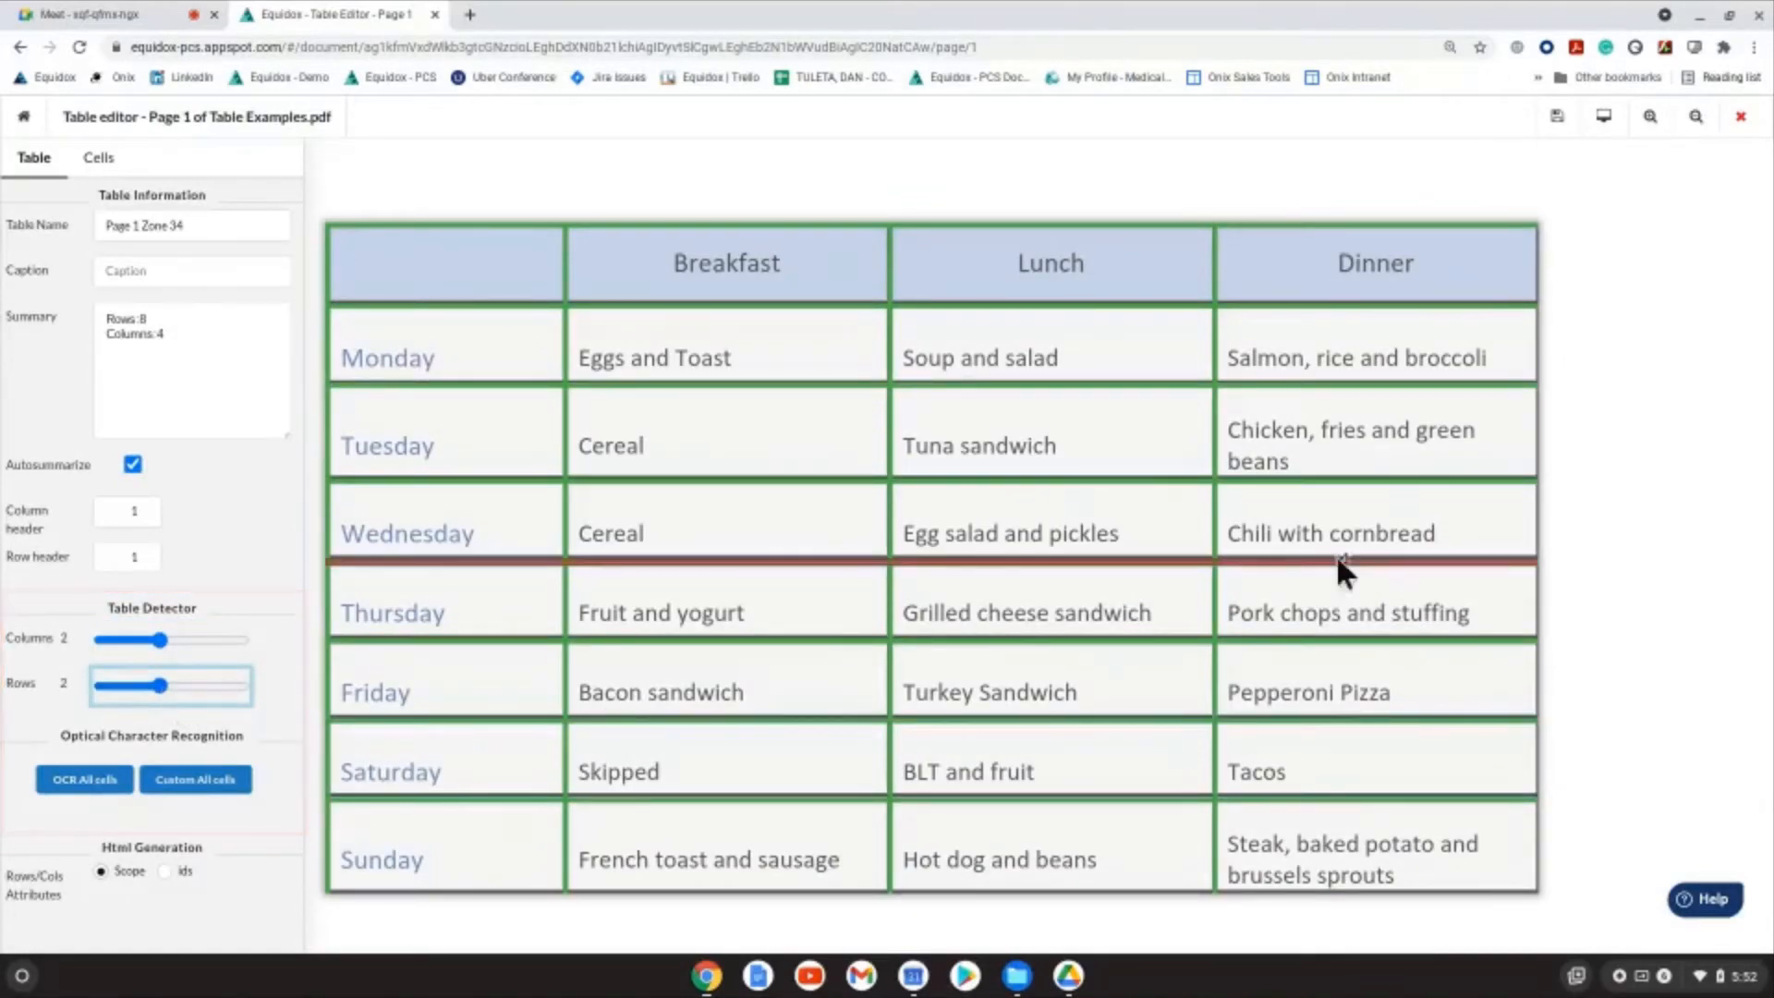
click(1604, 119)
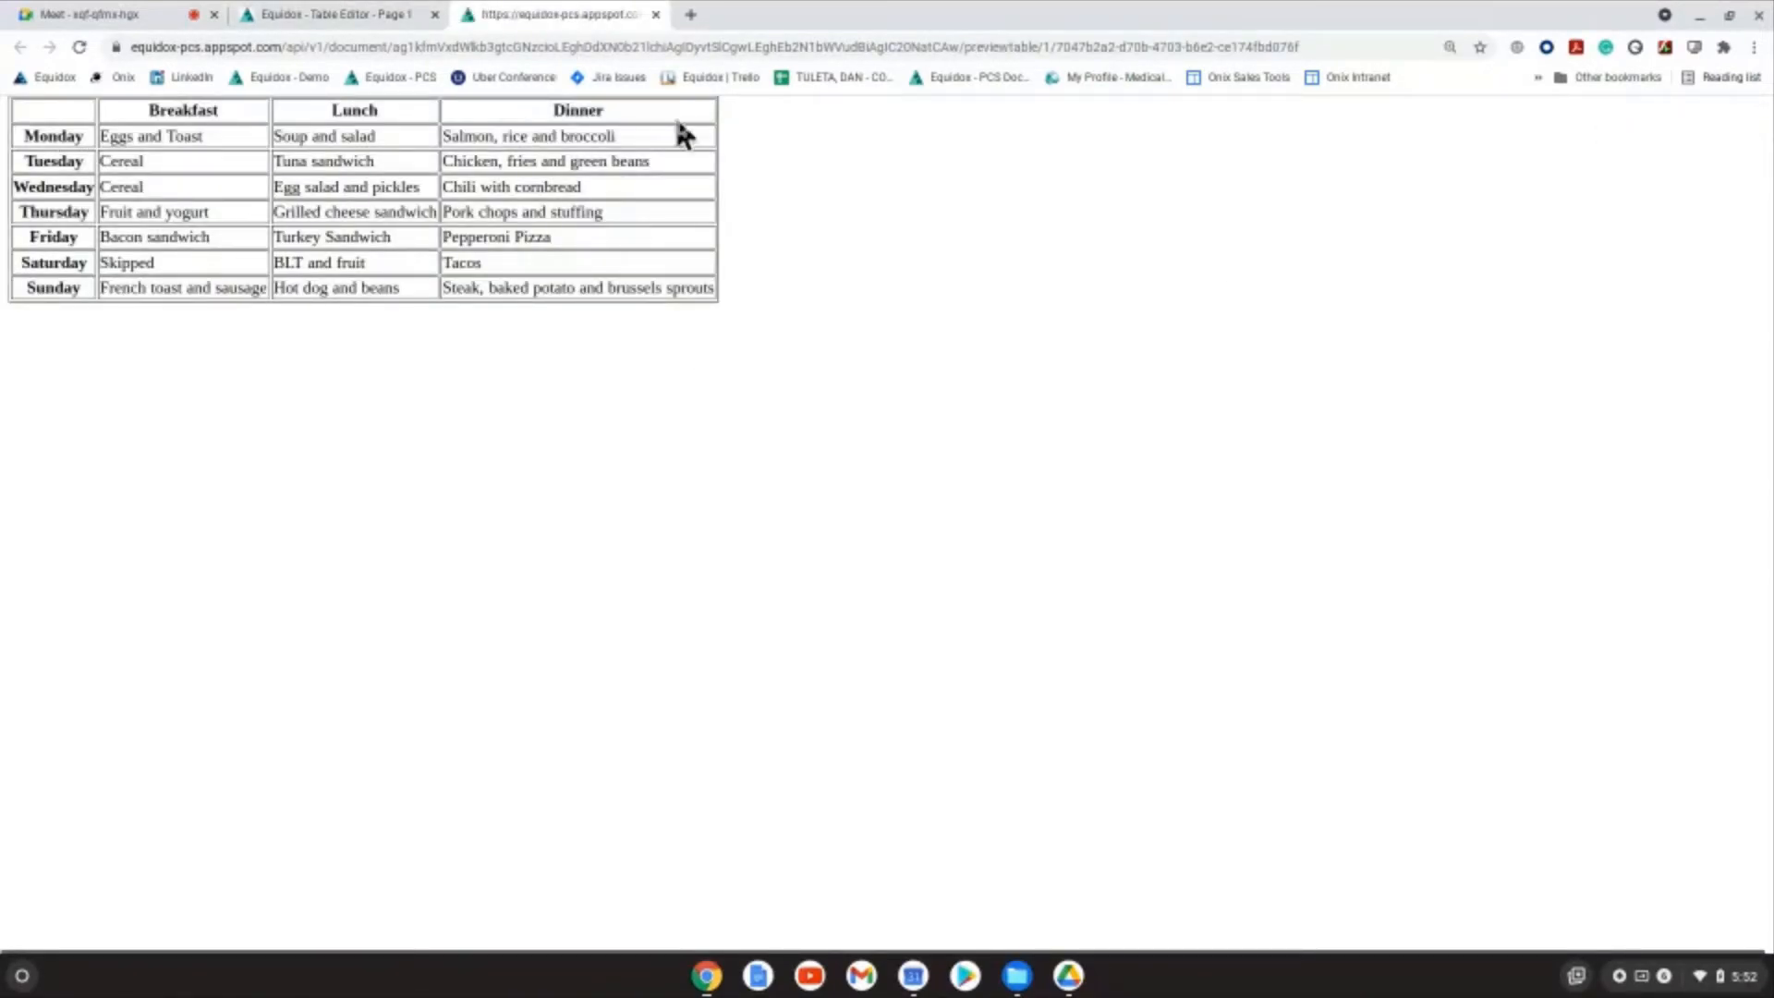
click(408, 22)
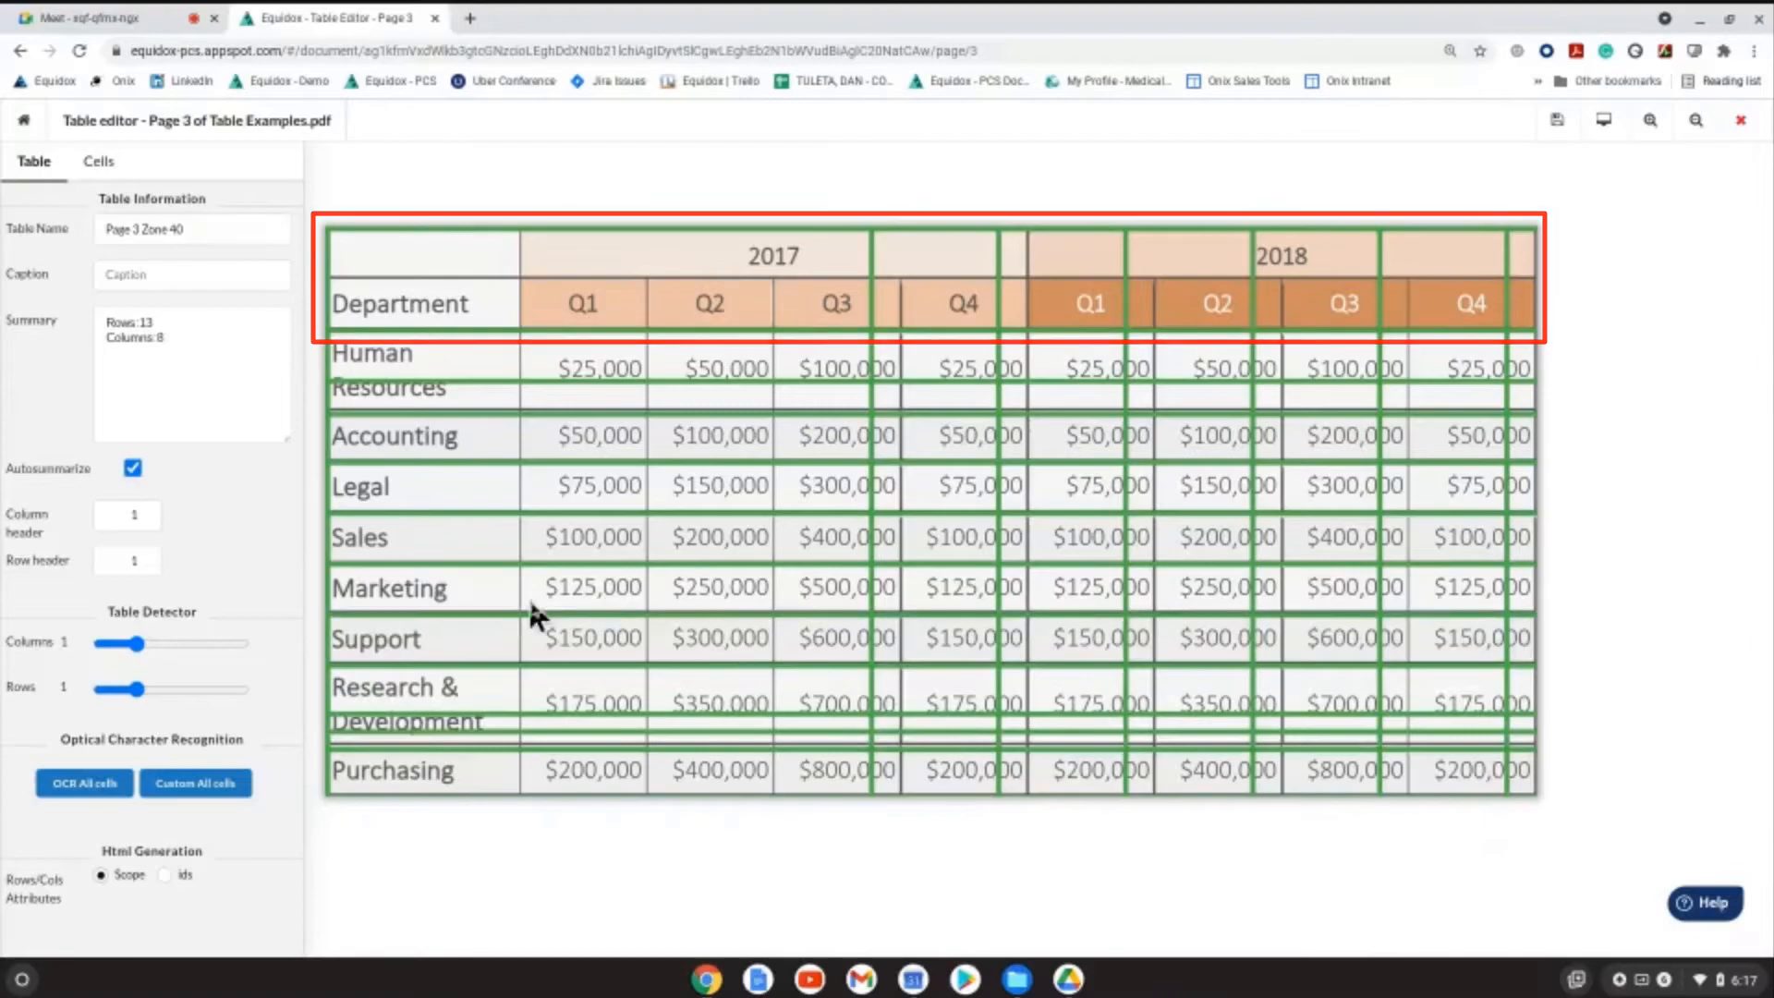
Step: For the department table on page 3, set the detector to columns 3 and rows 2, and the column header count to 2
mouse_move(153, 637)
mouse_down()
mouse_move(161, 689)
mouse_move(183, 645)
mouse_up()
click(164, 647)
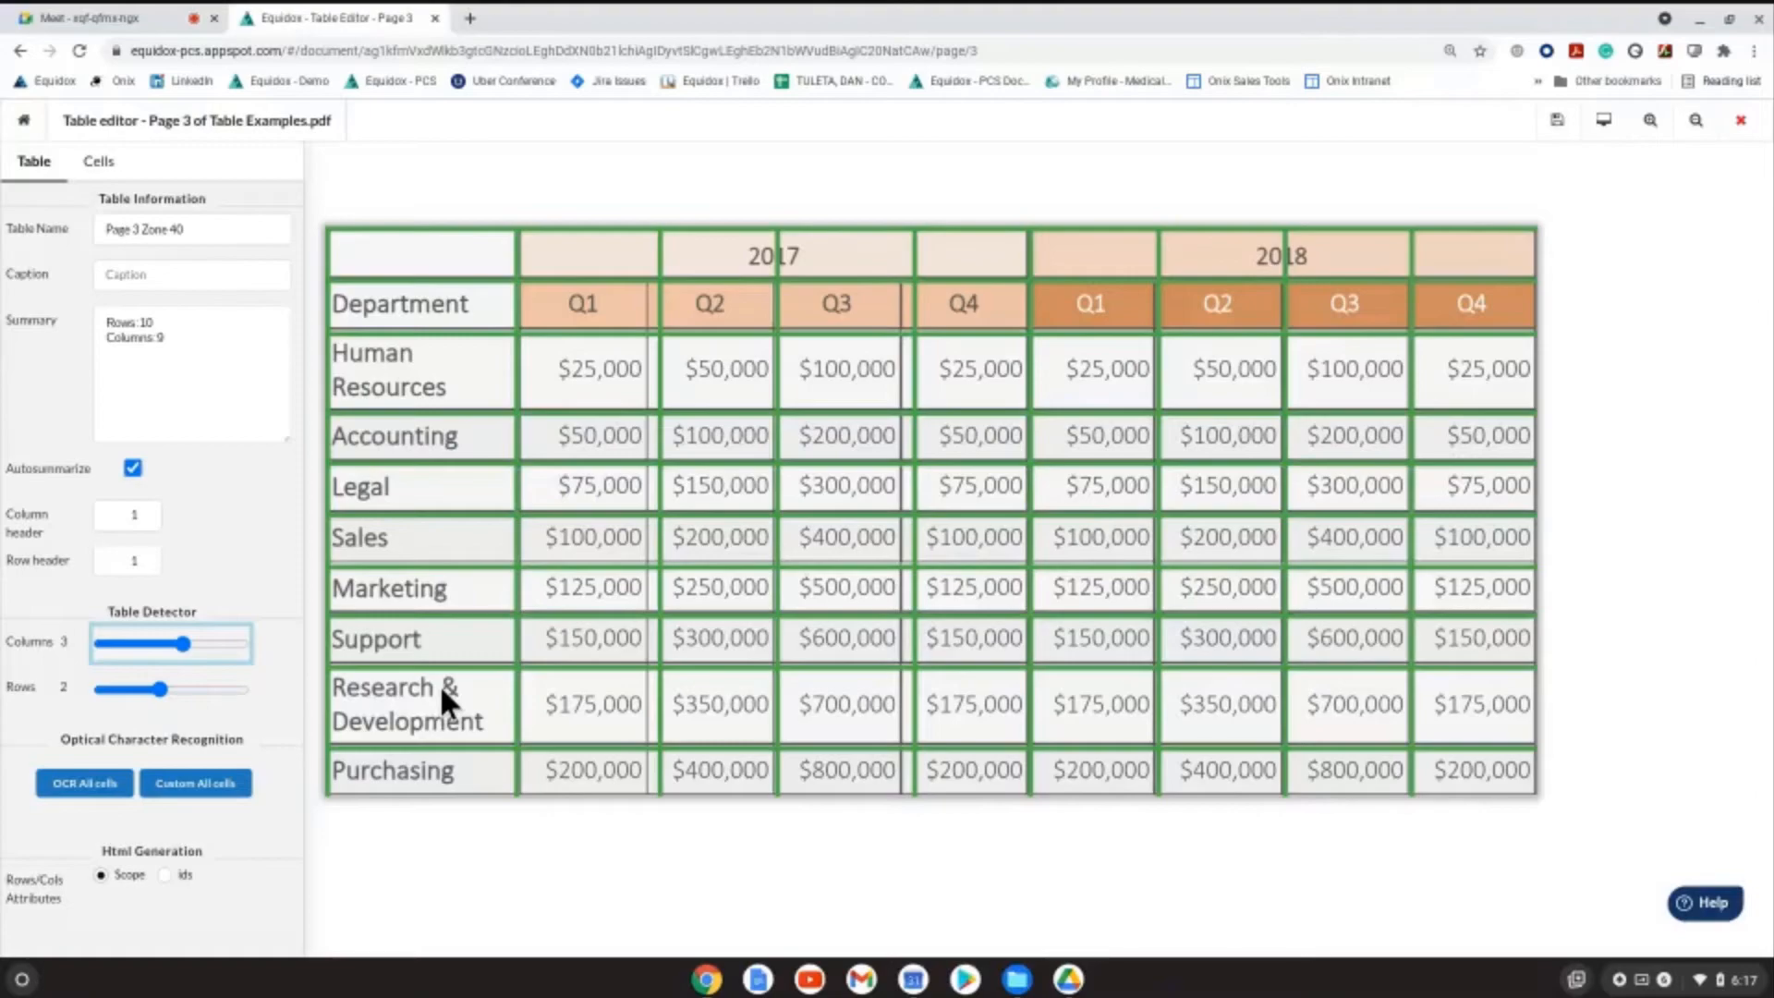
click(145, 511)
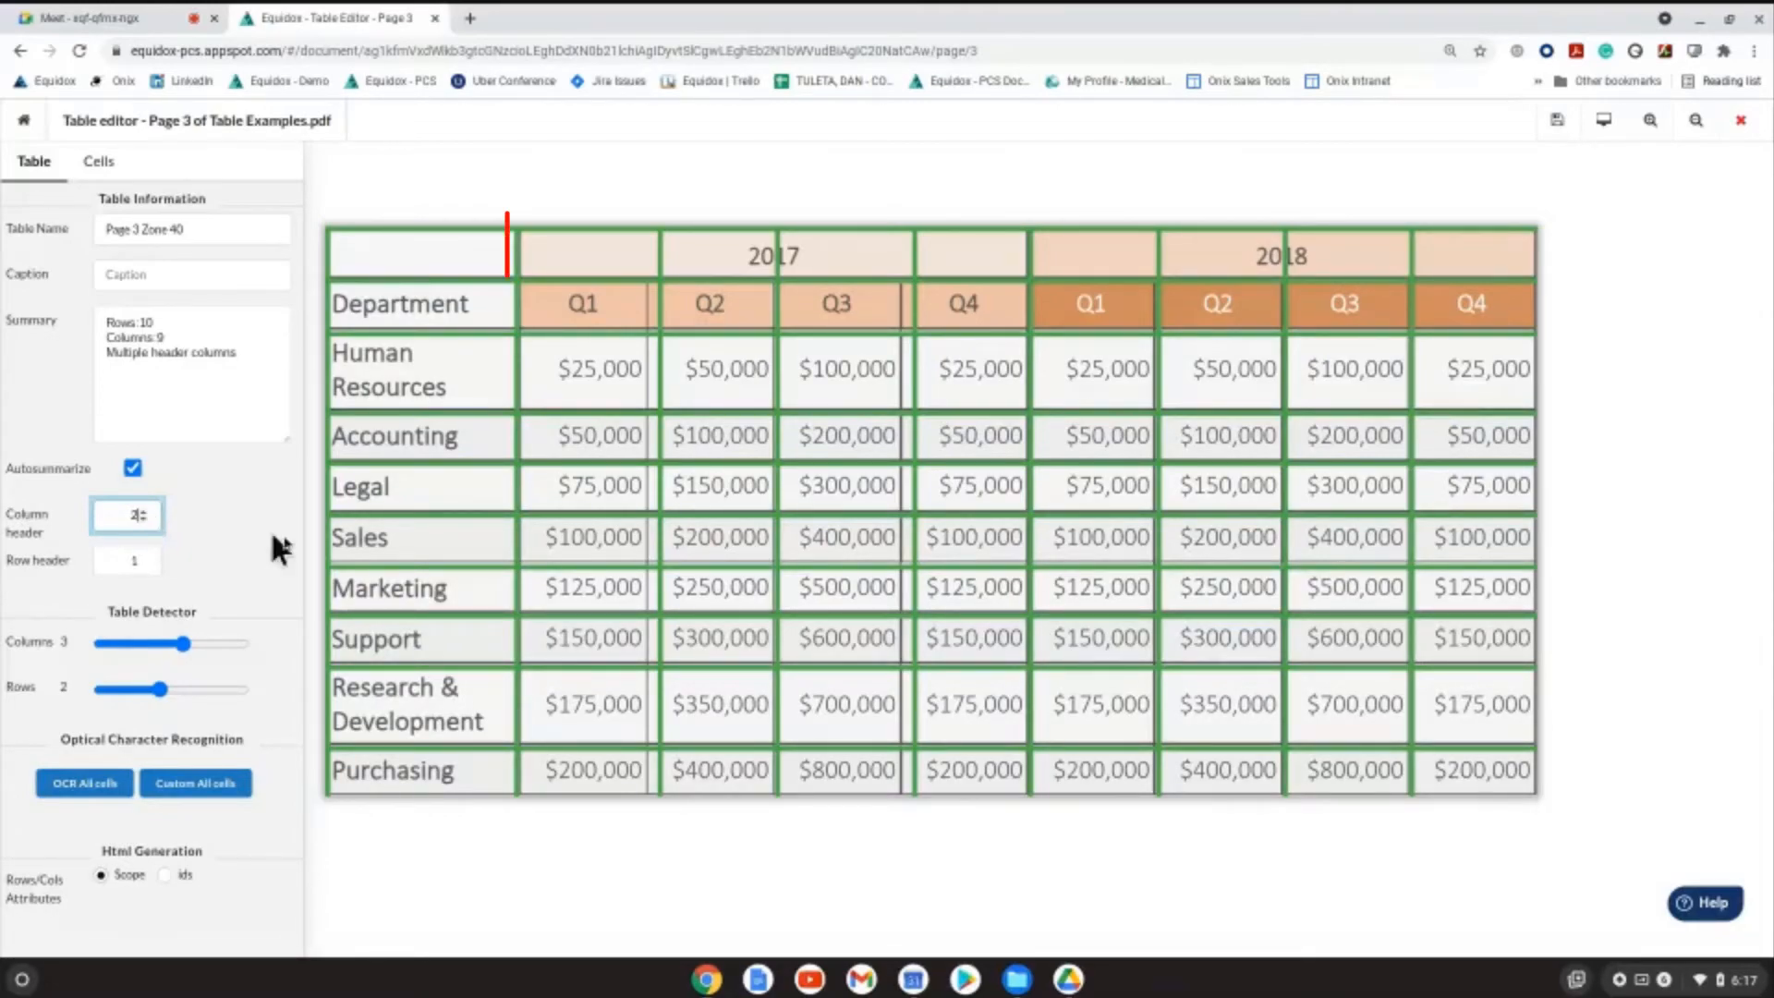
Step: Span the 2017 header cells over columns 2-5 and the 2018 header cells over their four quarters, and preview the table
click(554, 270)
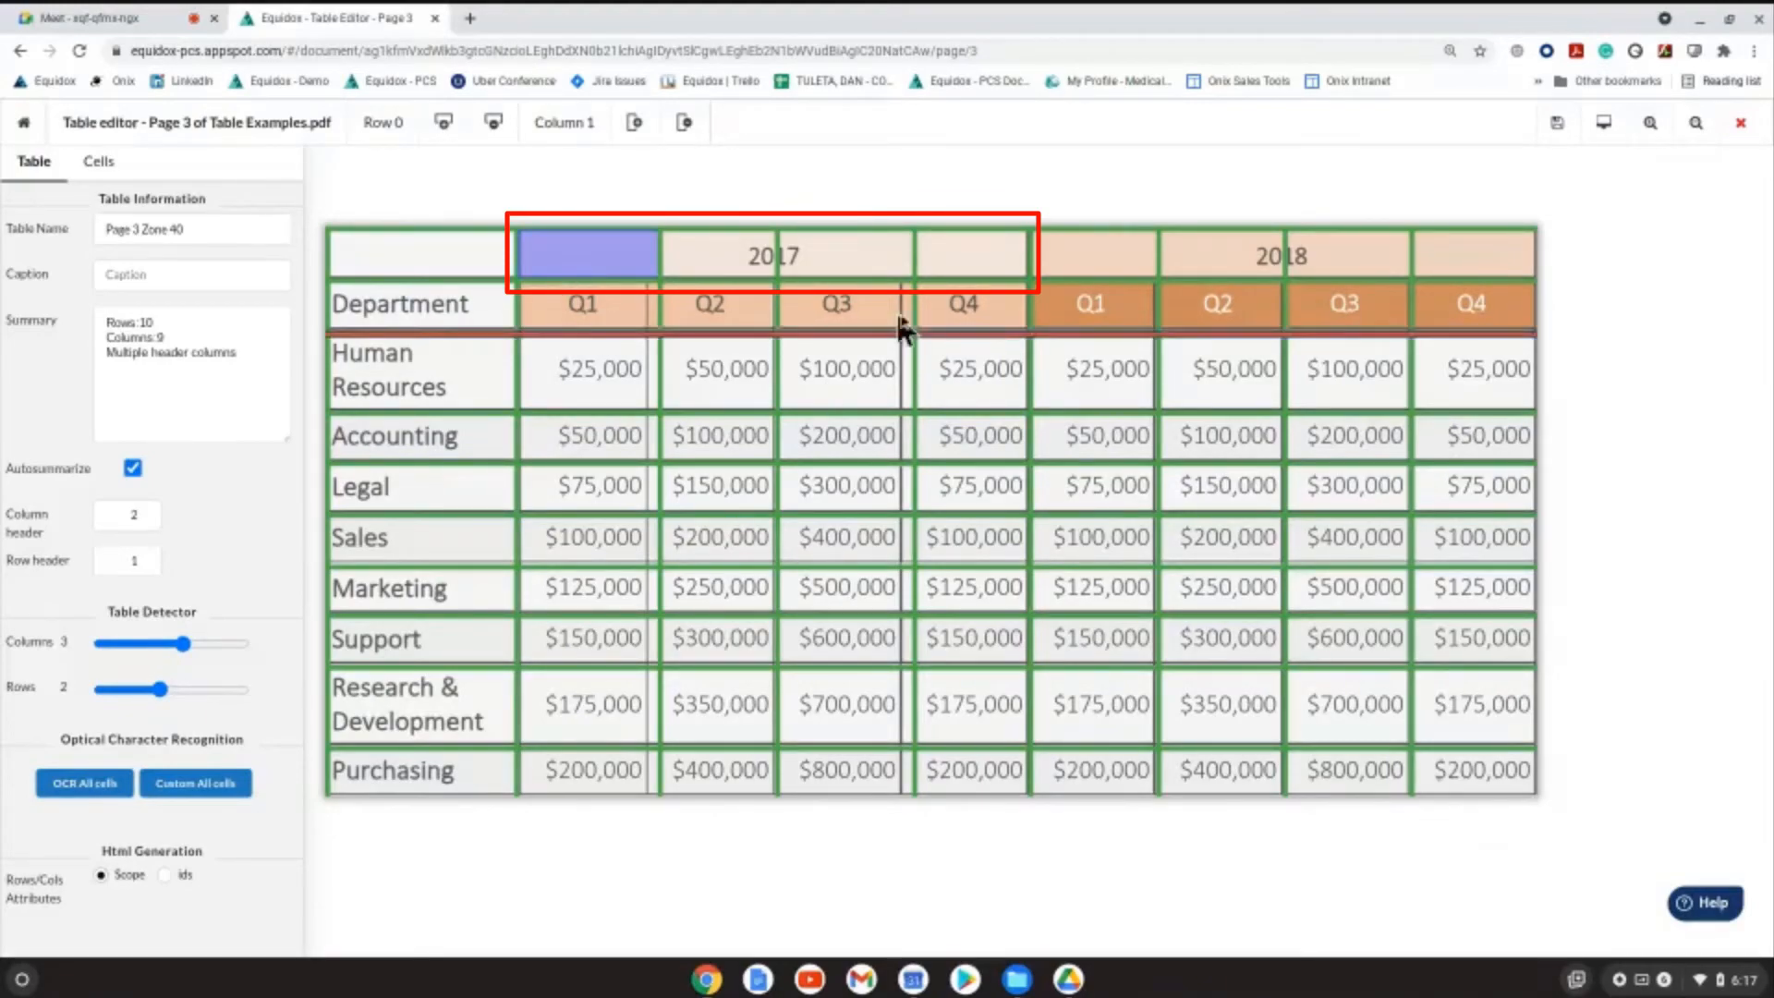
shift+click(947, 266)
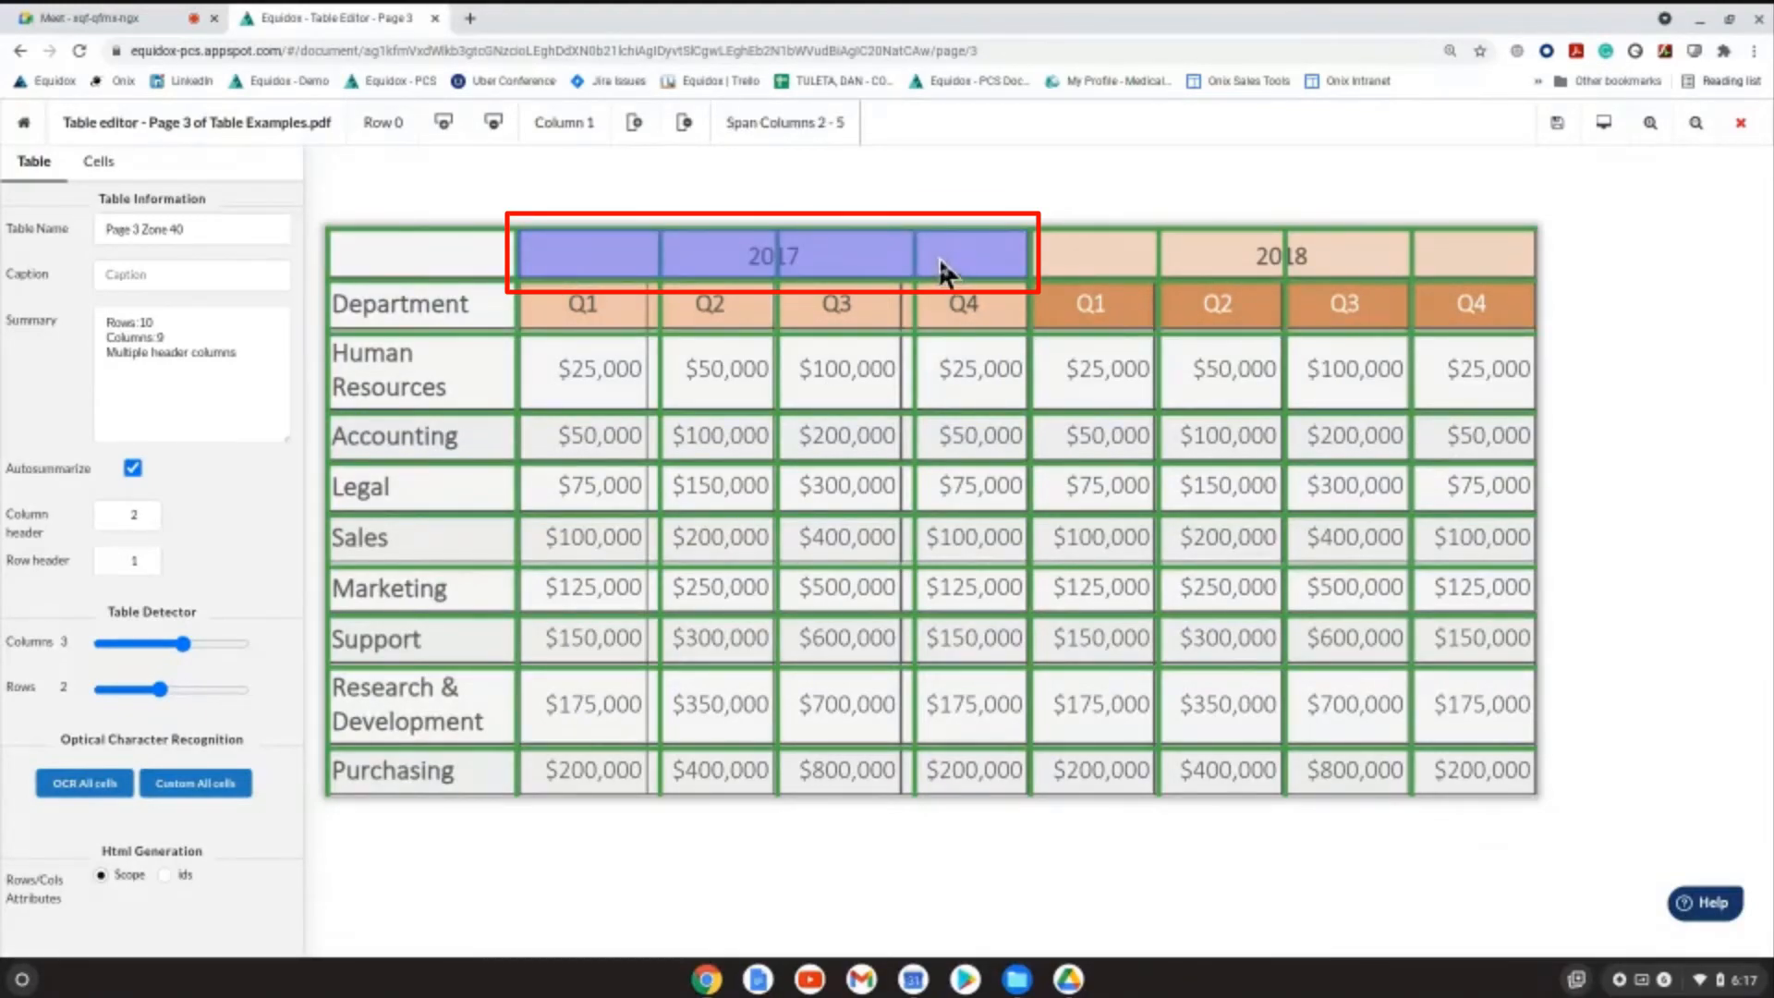
click(792, 130)
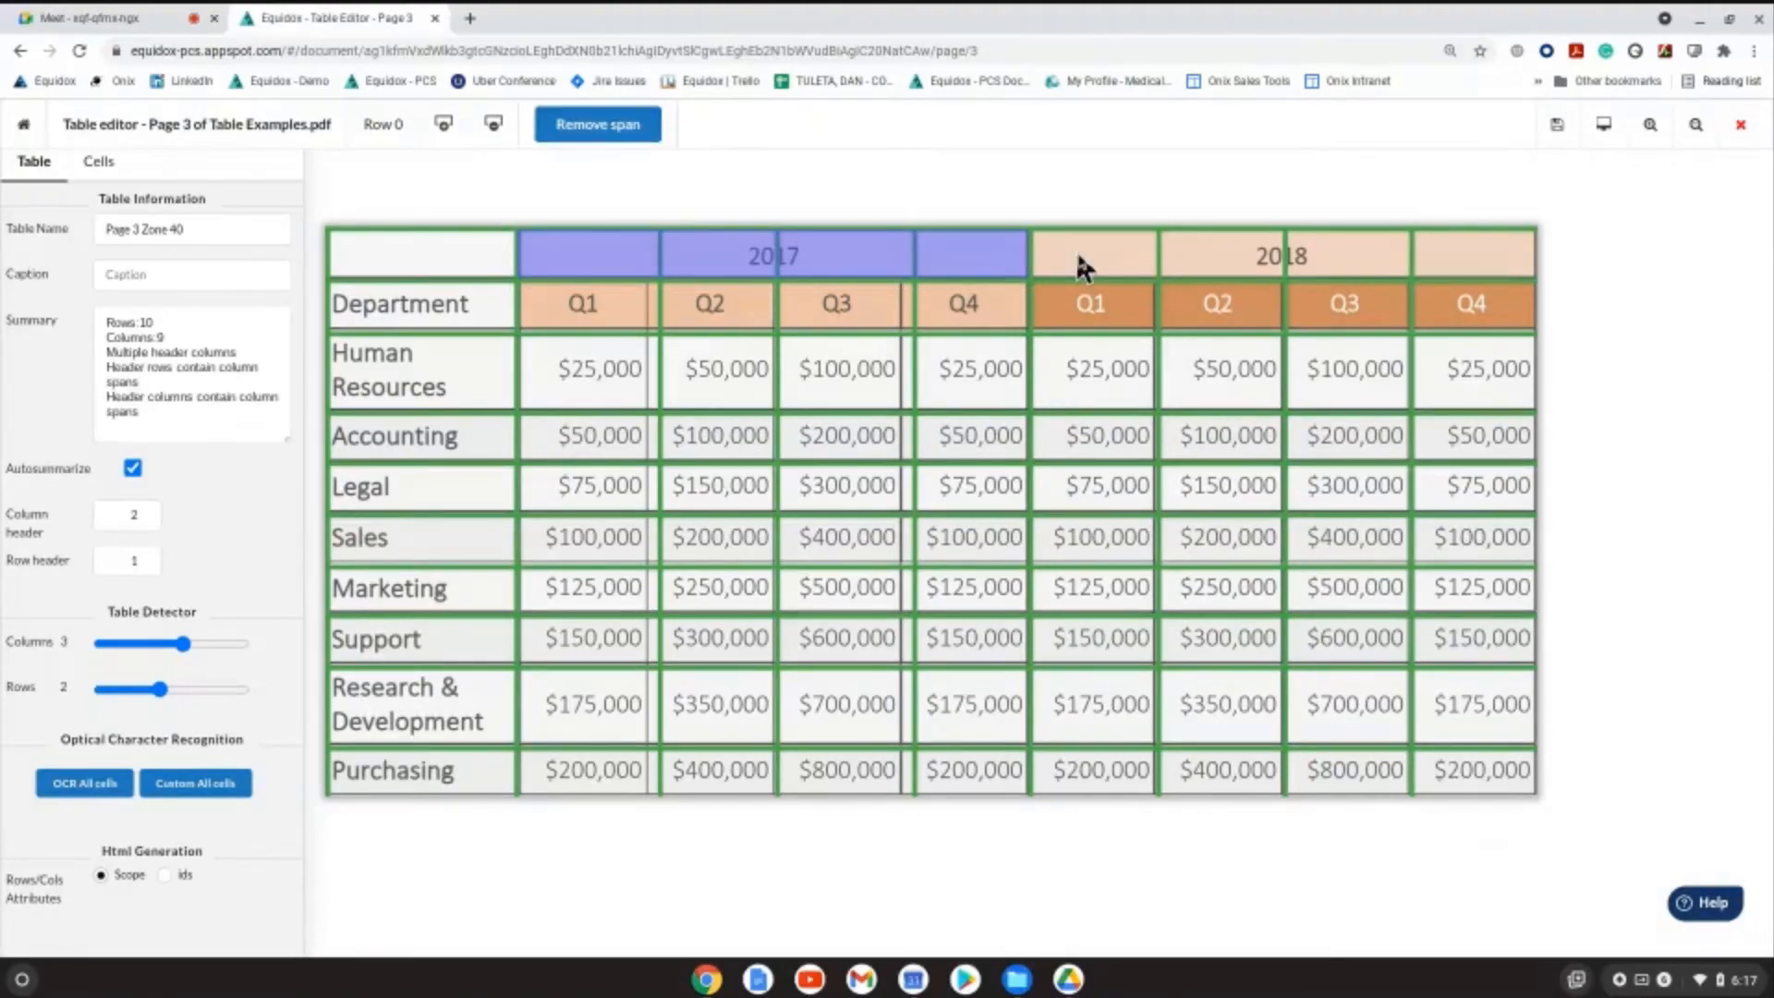
click(1077, 257)
shift+click(1498, 268)
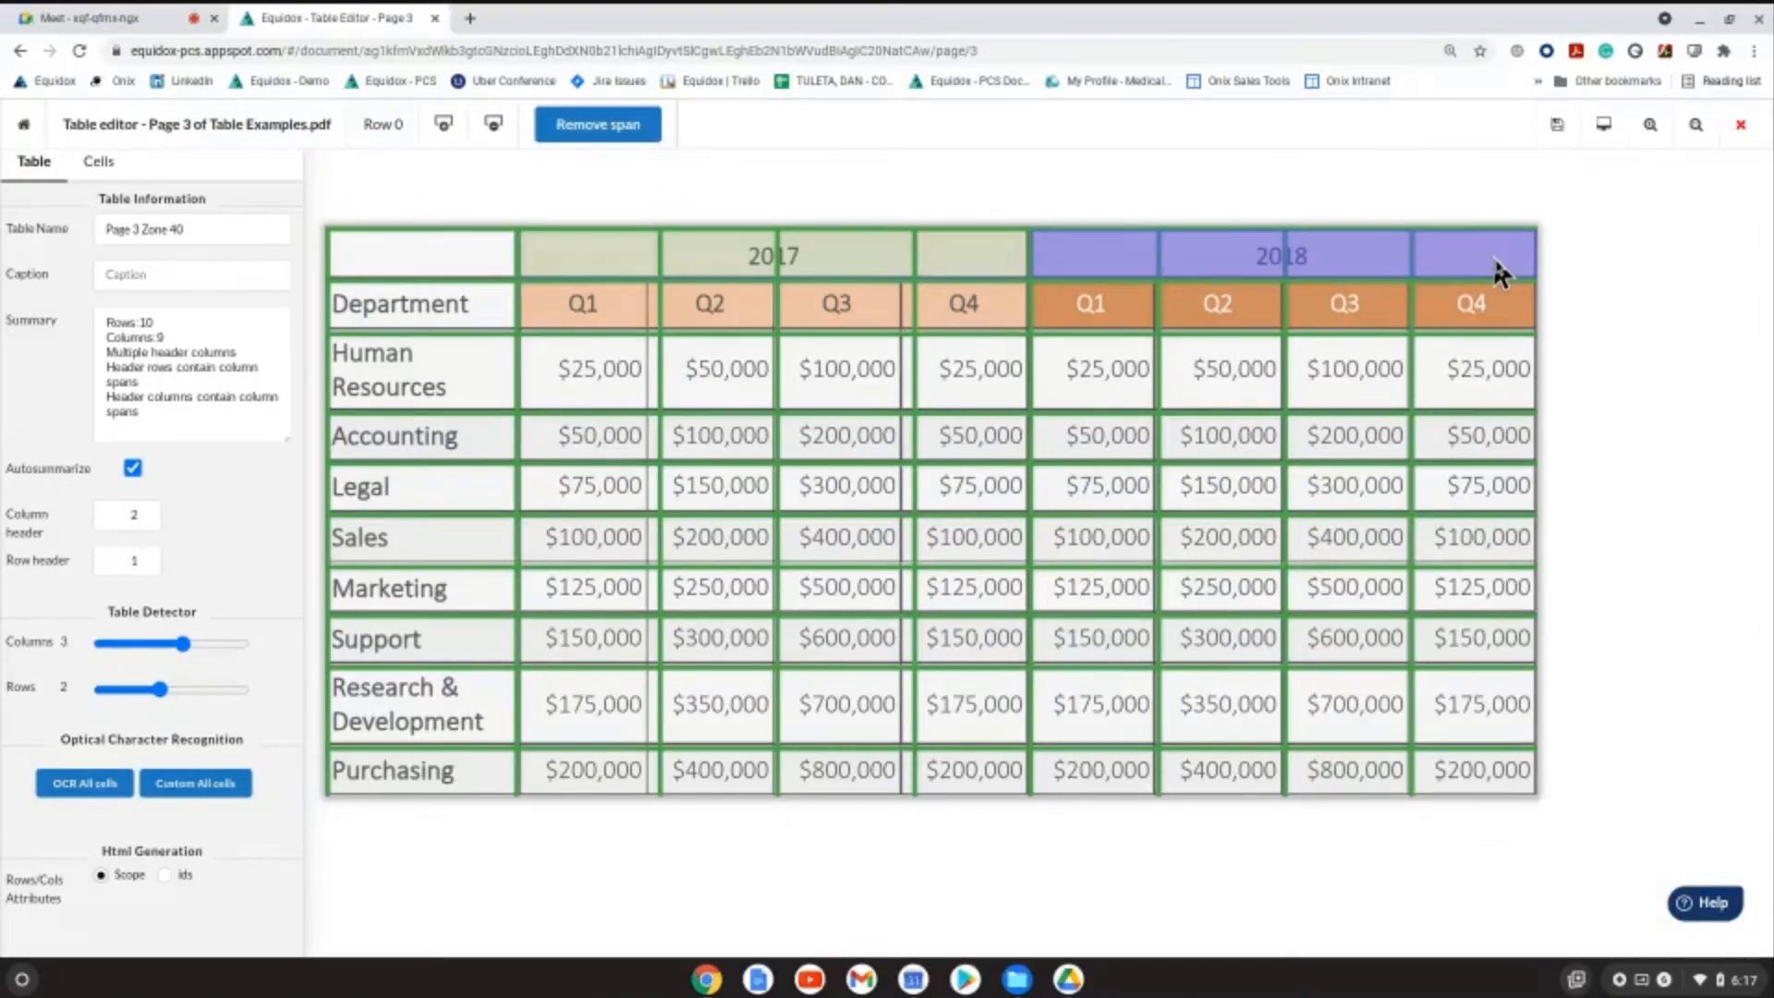
click(1611, 130)
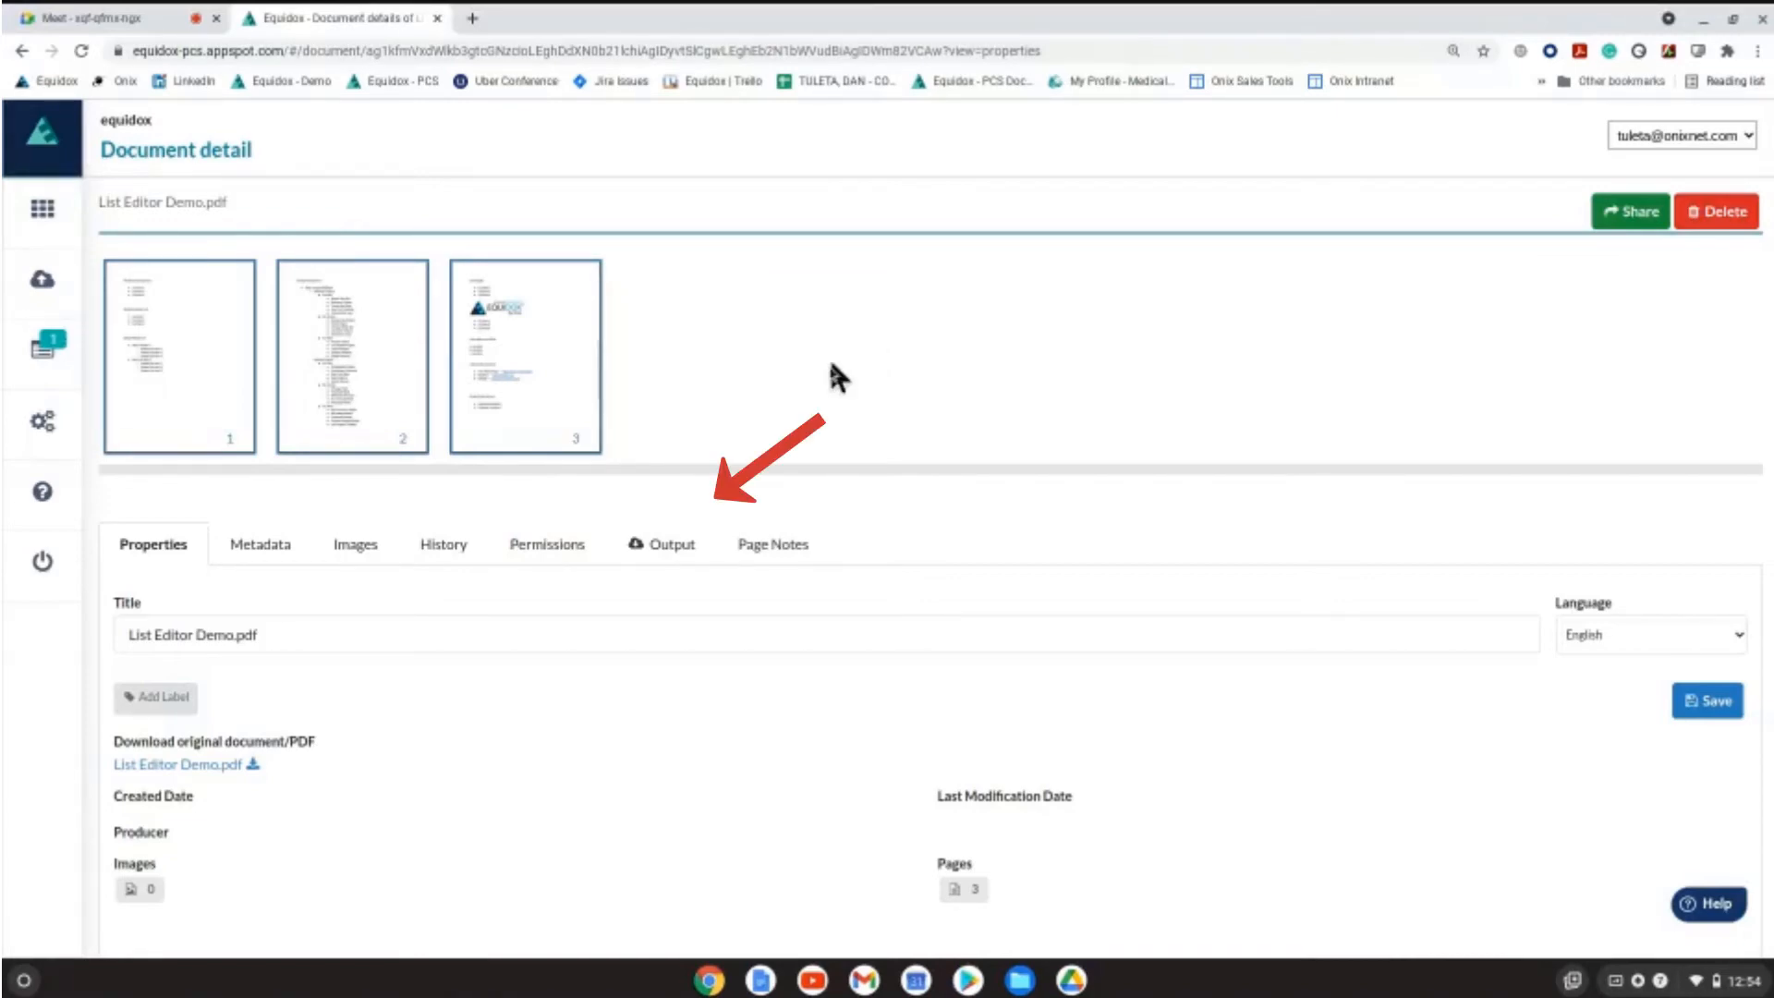
Step: Review the HTML and EPUB output options for List Editor Demo.pdf
click(669, 547)
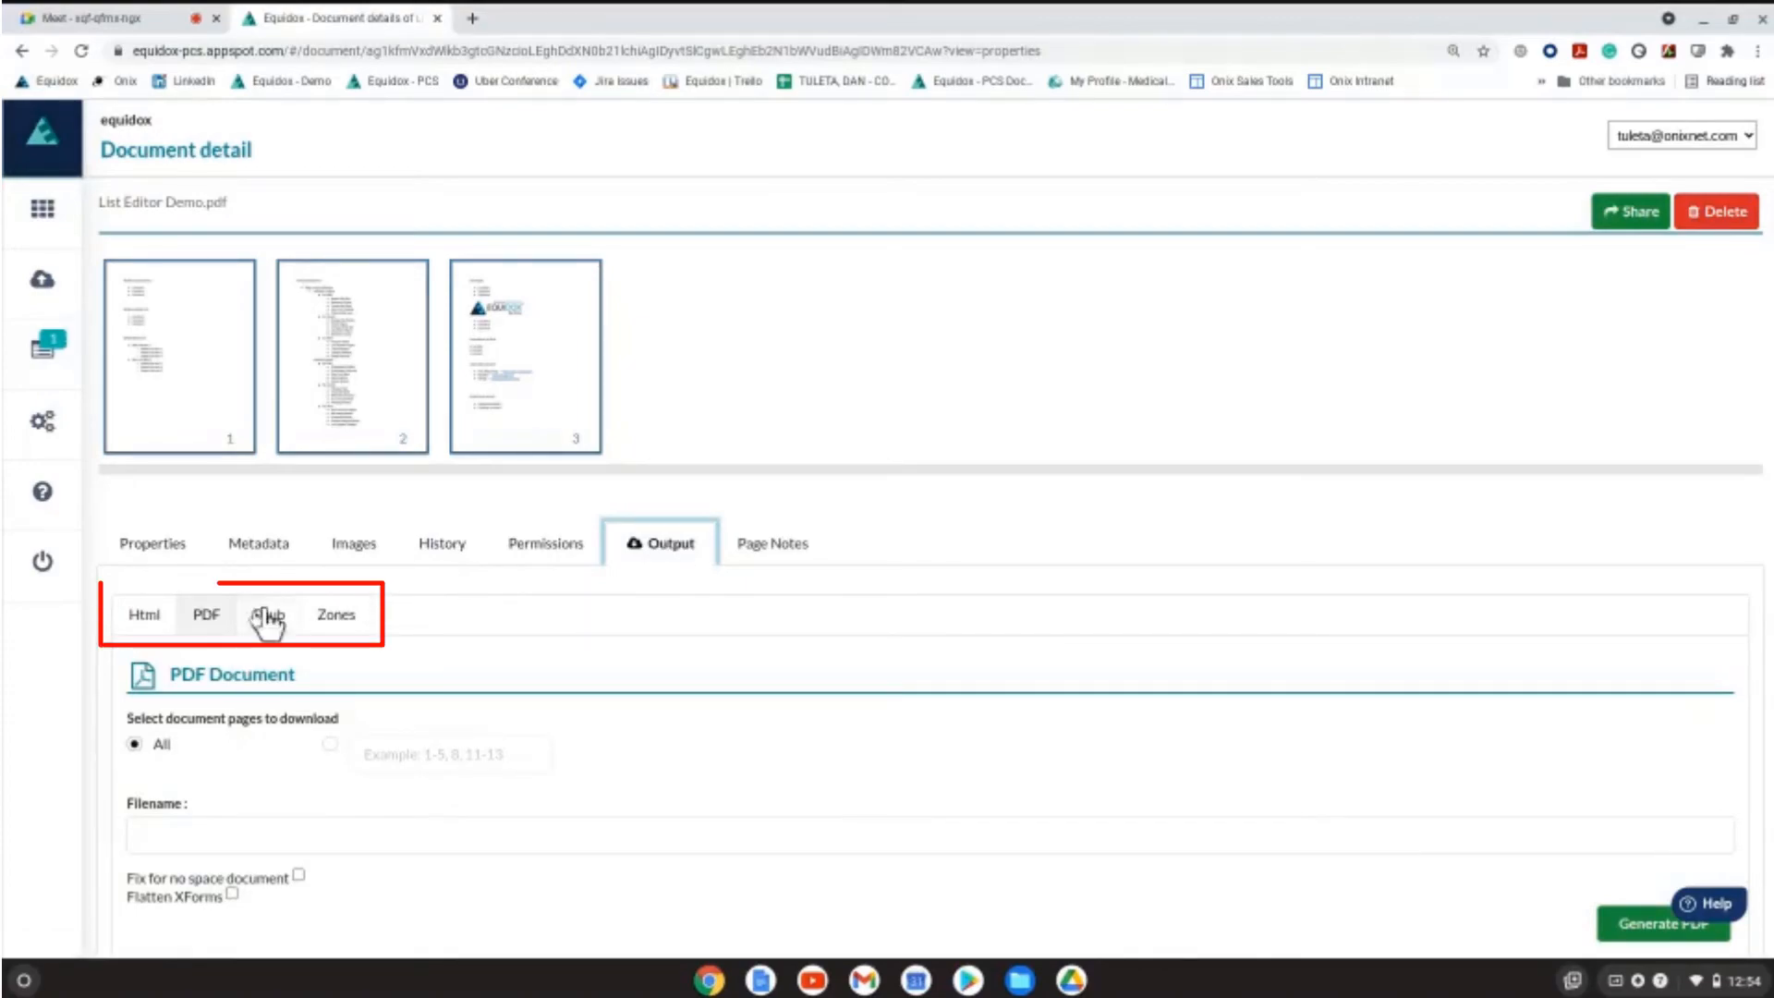
click(143, 615)
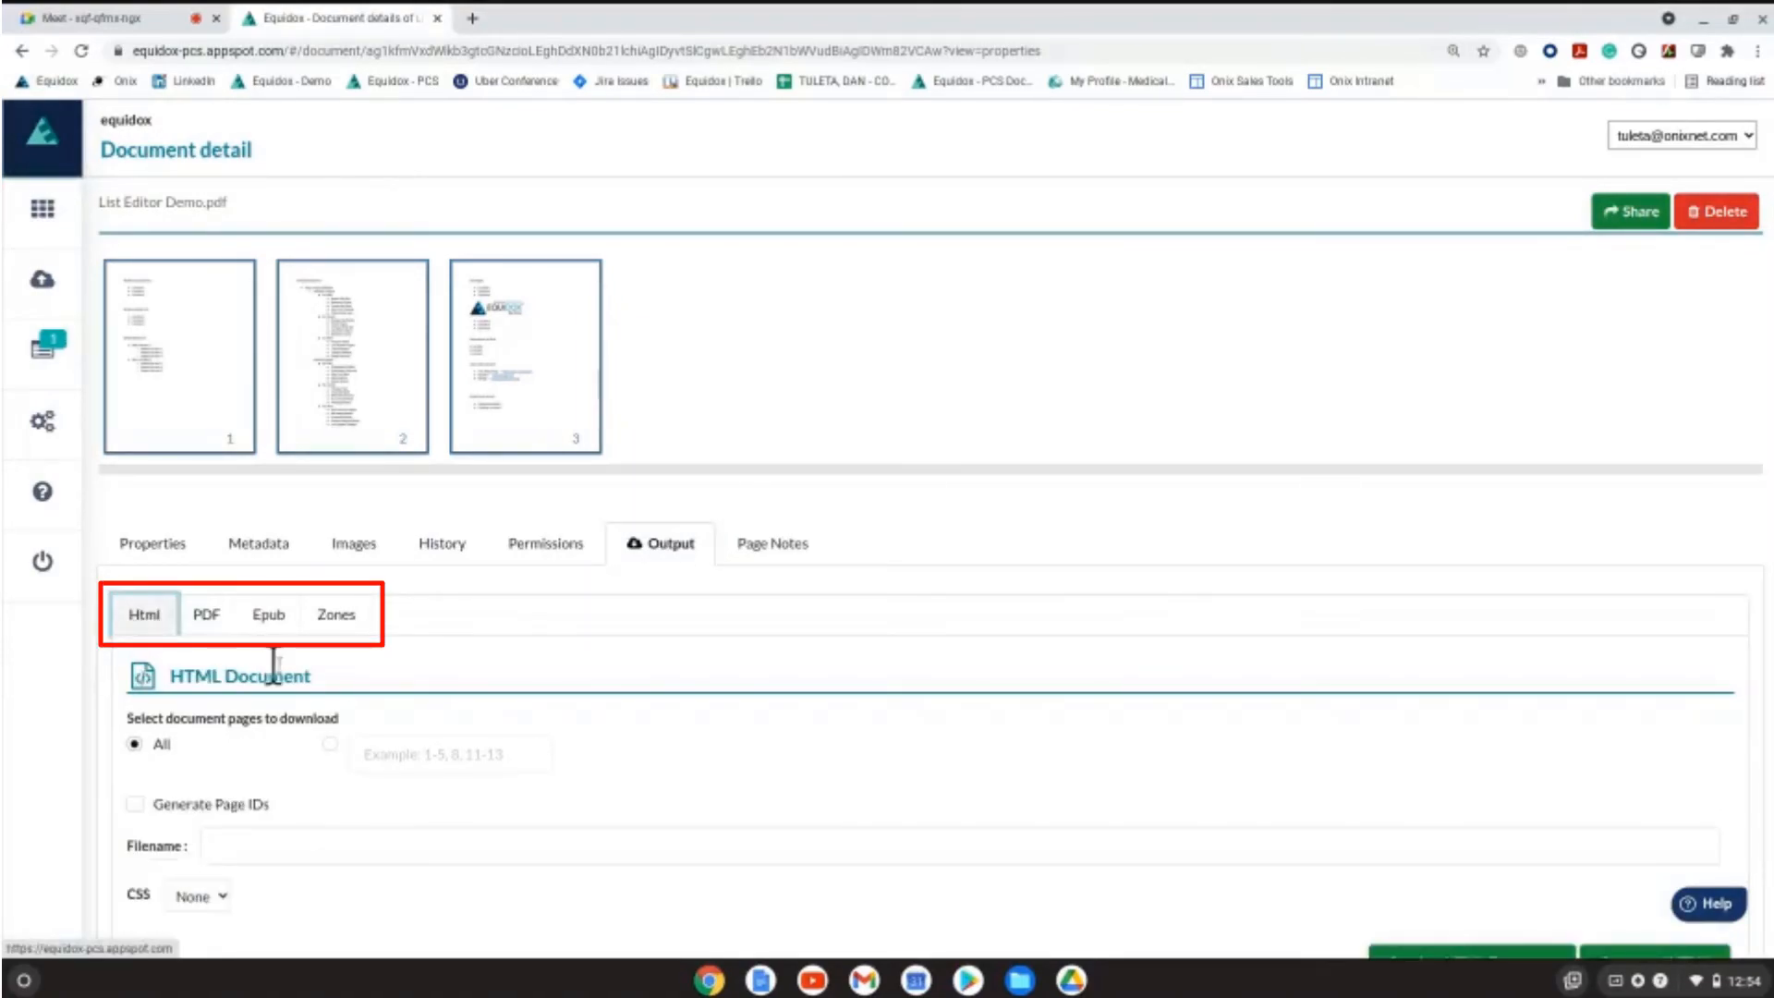
click(268, 618)
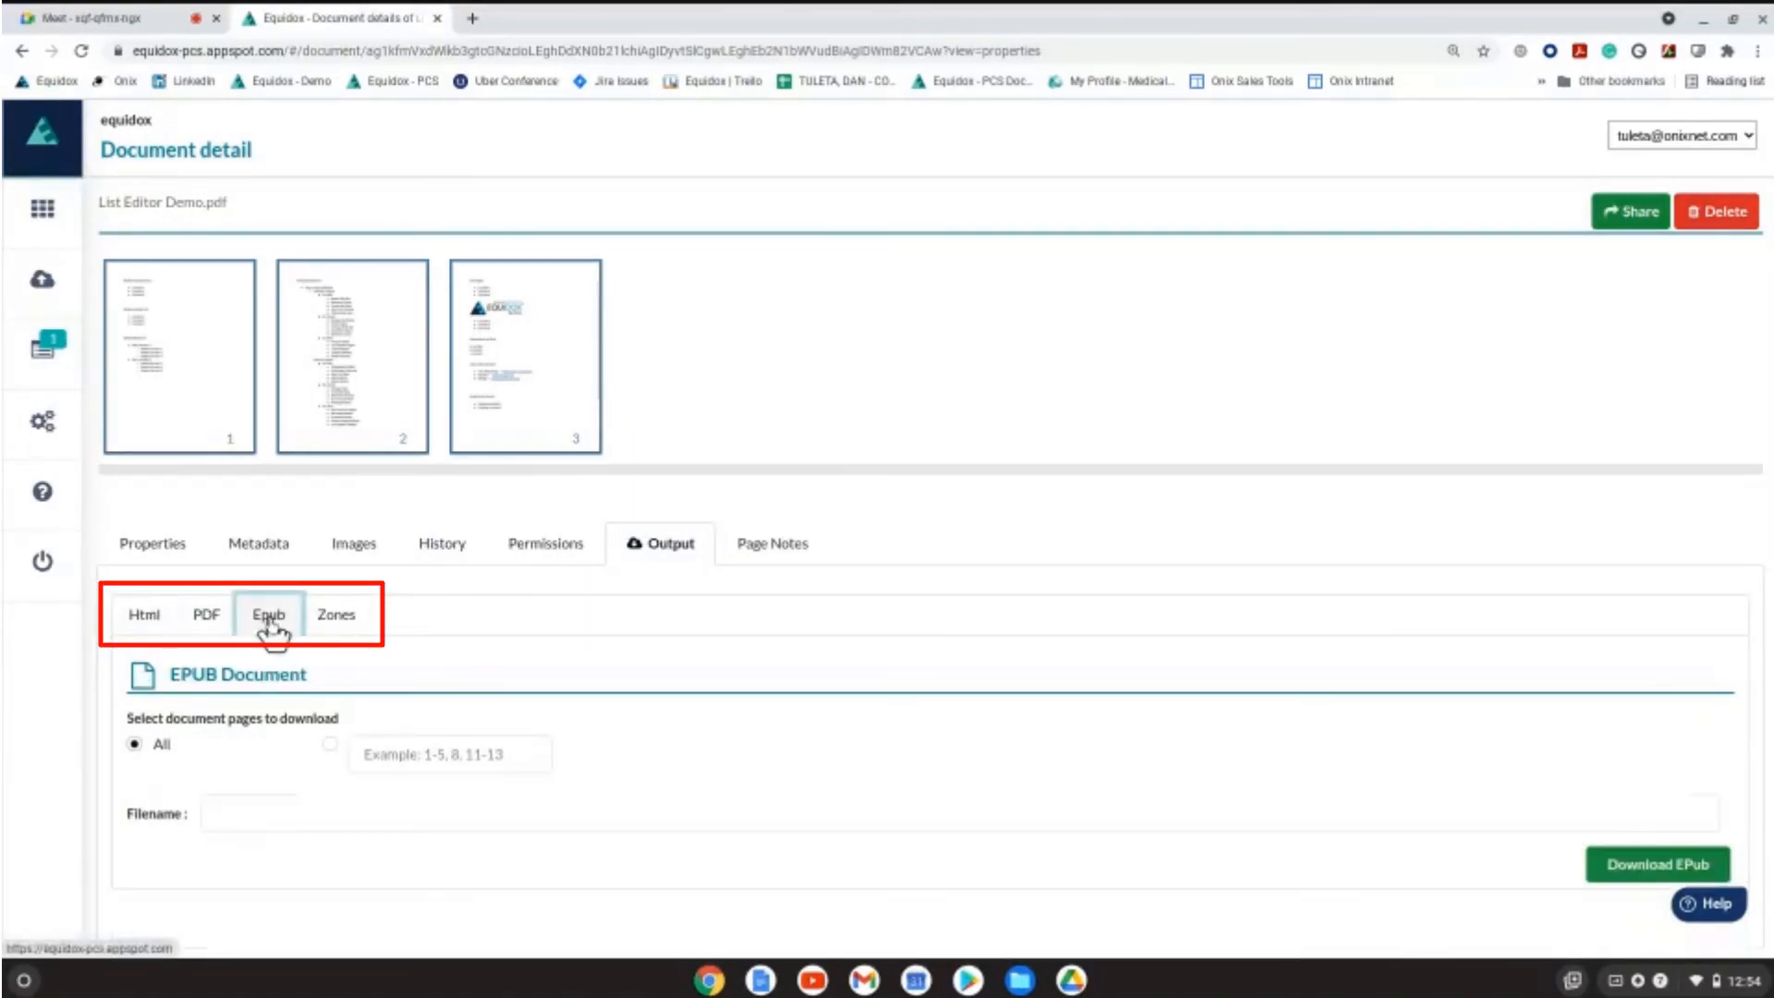
Step: Generate the PDF output of List Editor Demo.pdf for all pages
click(203, 617)
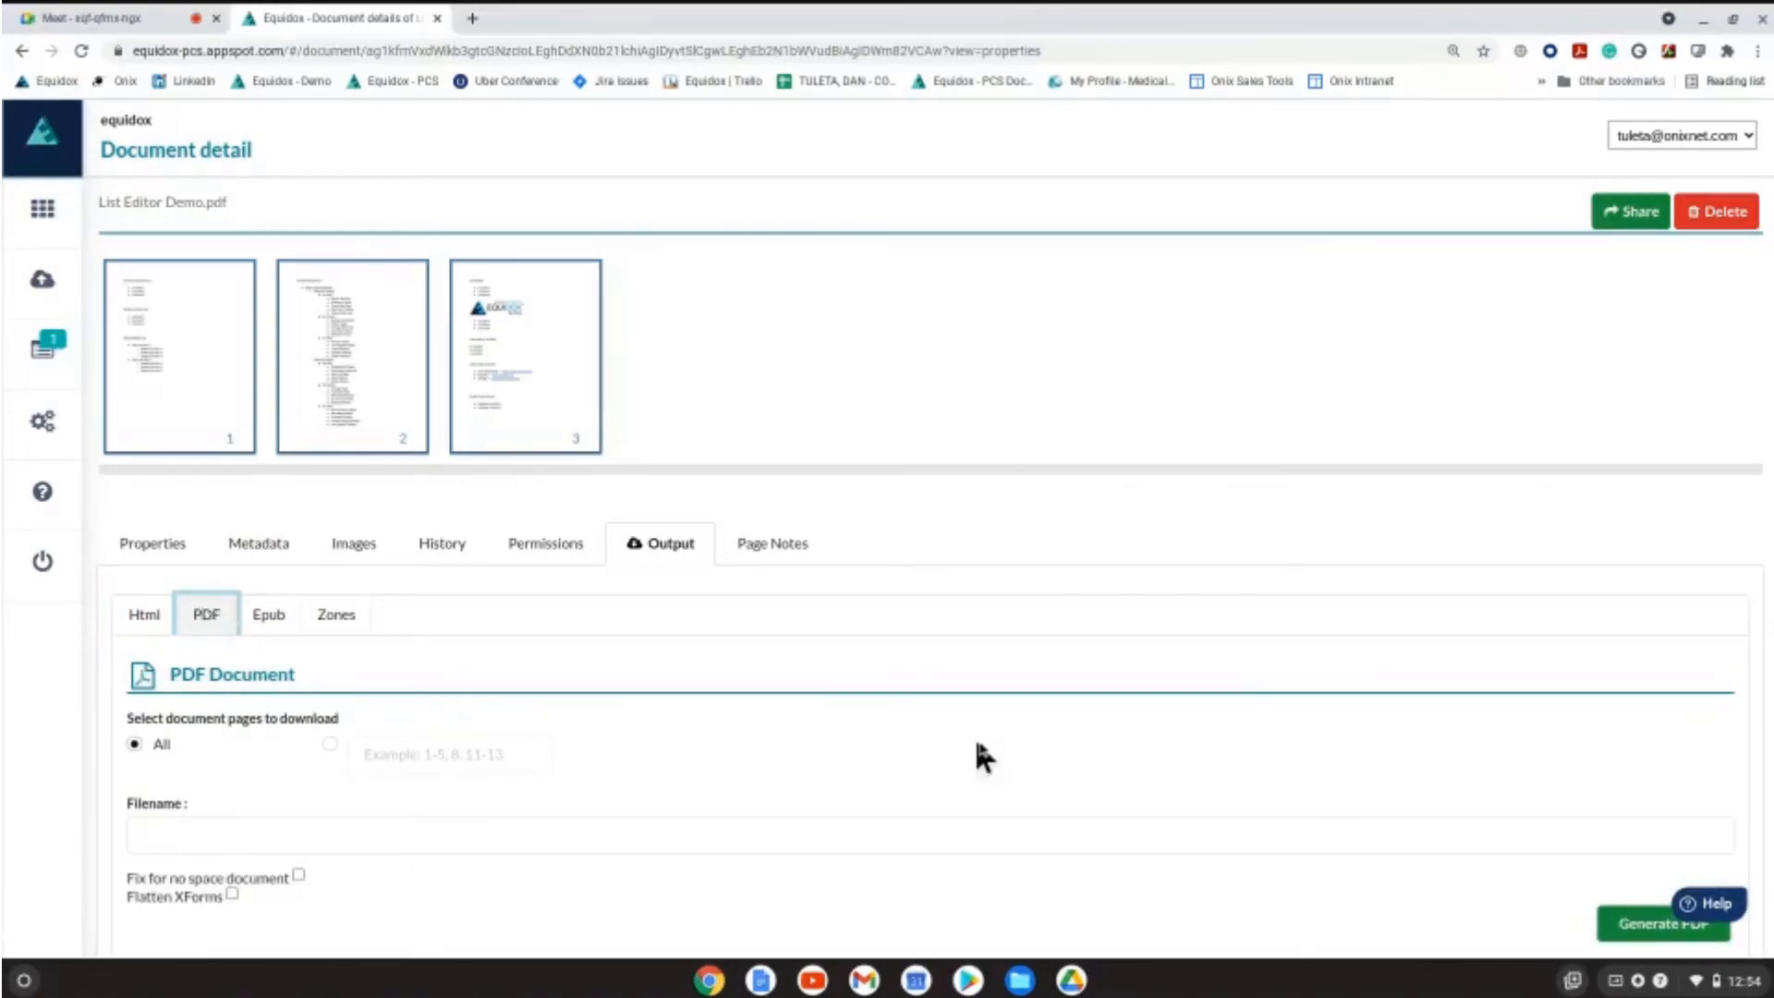
scroll(999, 719, down, 2)
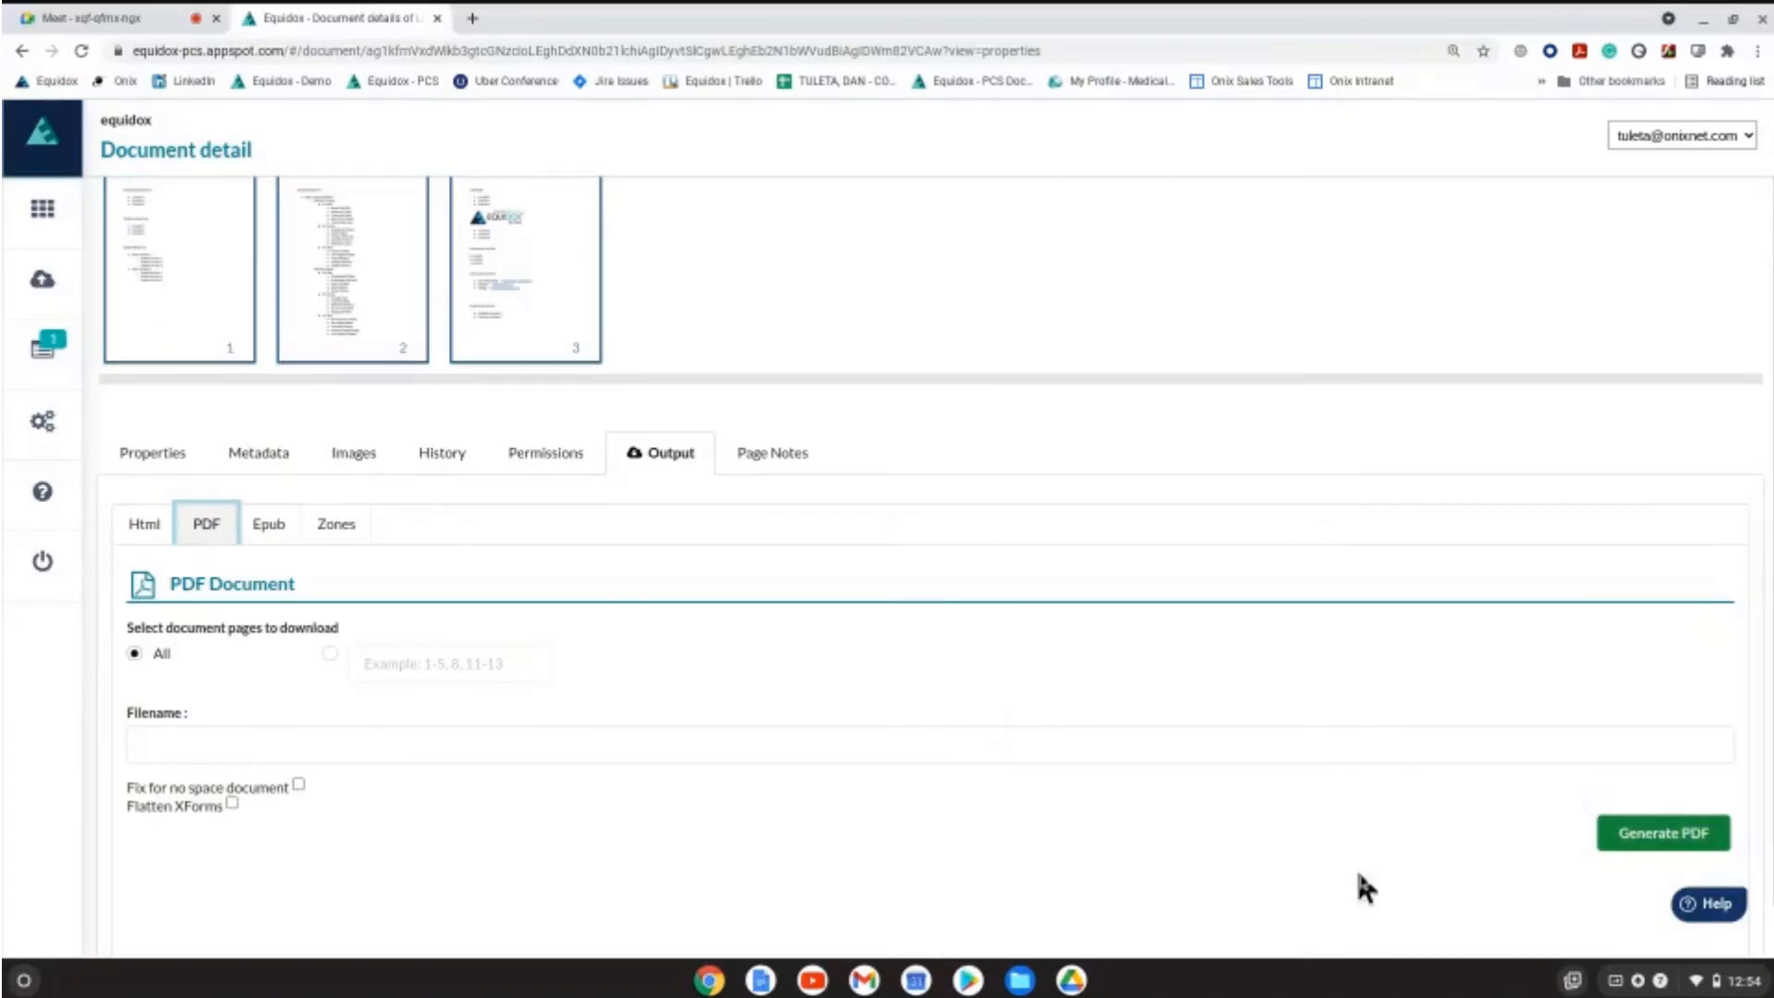
click(1625, 837)
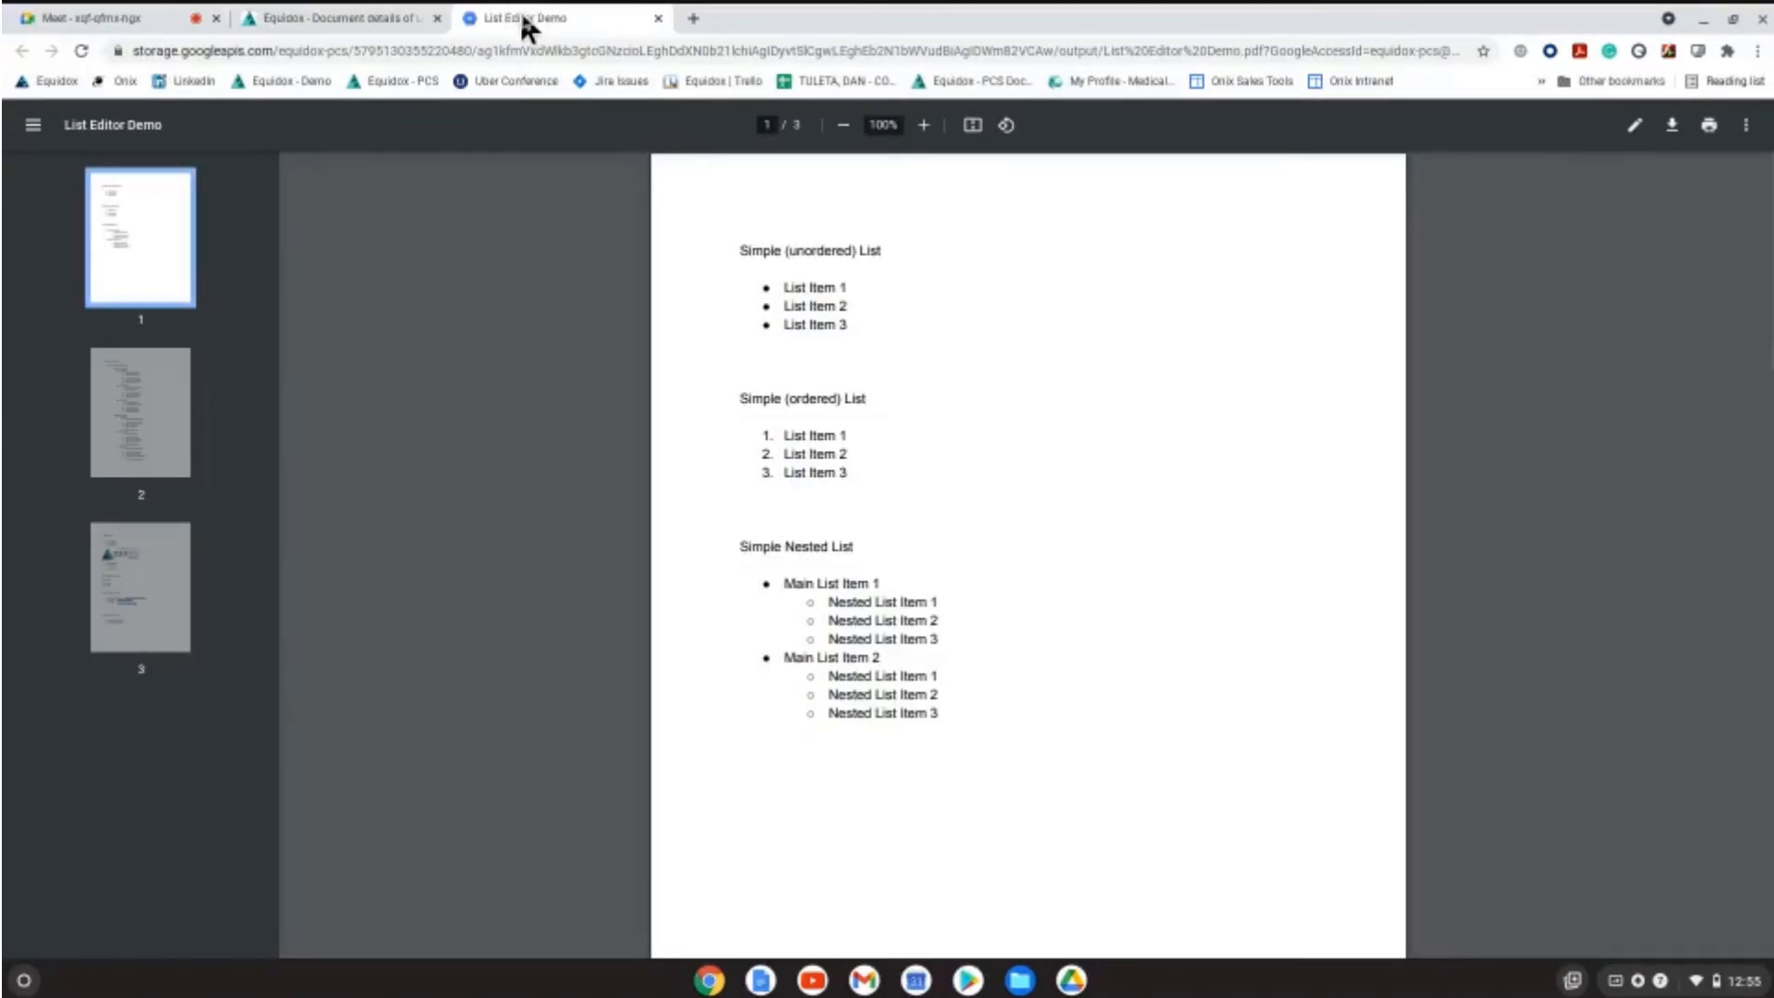
Step: Examine the simple, ordered and nested lists on pages 1 and 2 of the generated PDF
scroll(828, 520, down, 3)
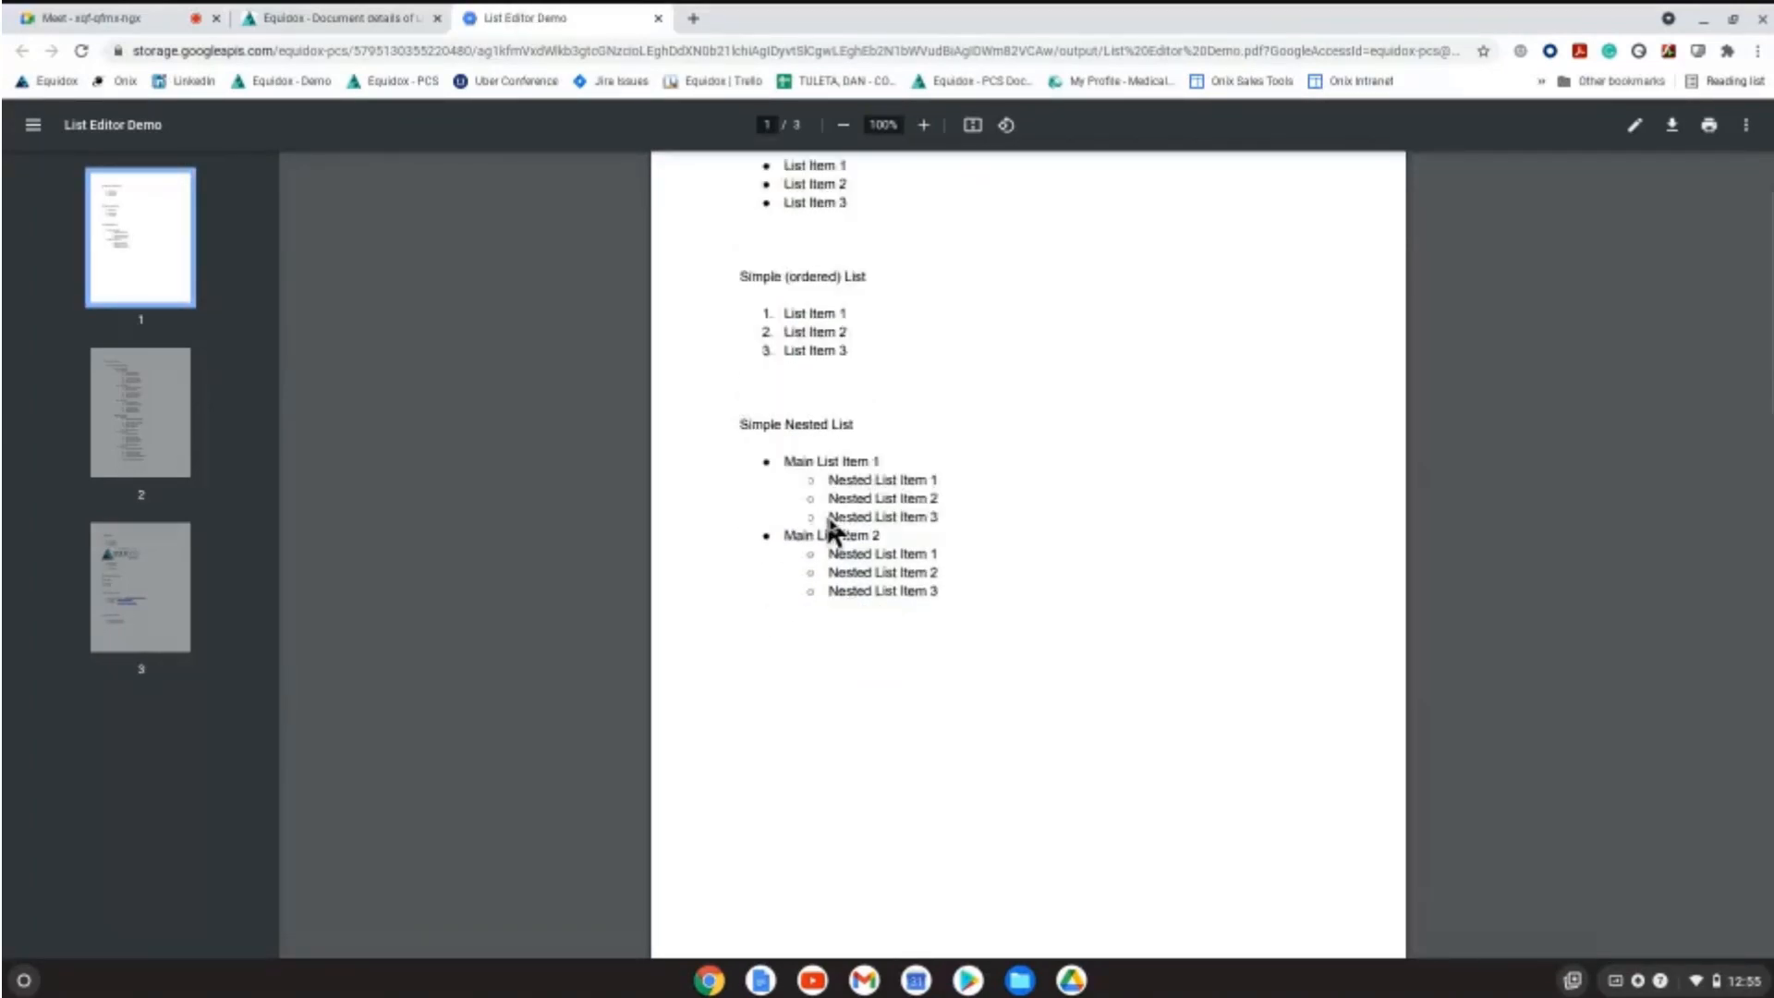
scroll(832, 532, down, 10)
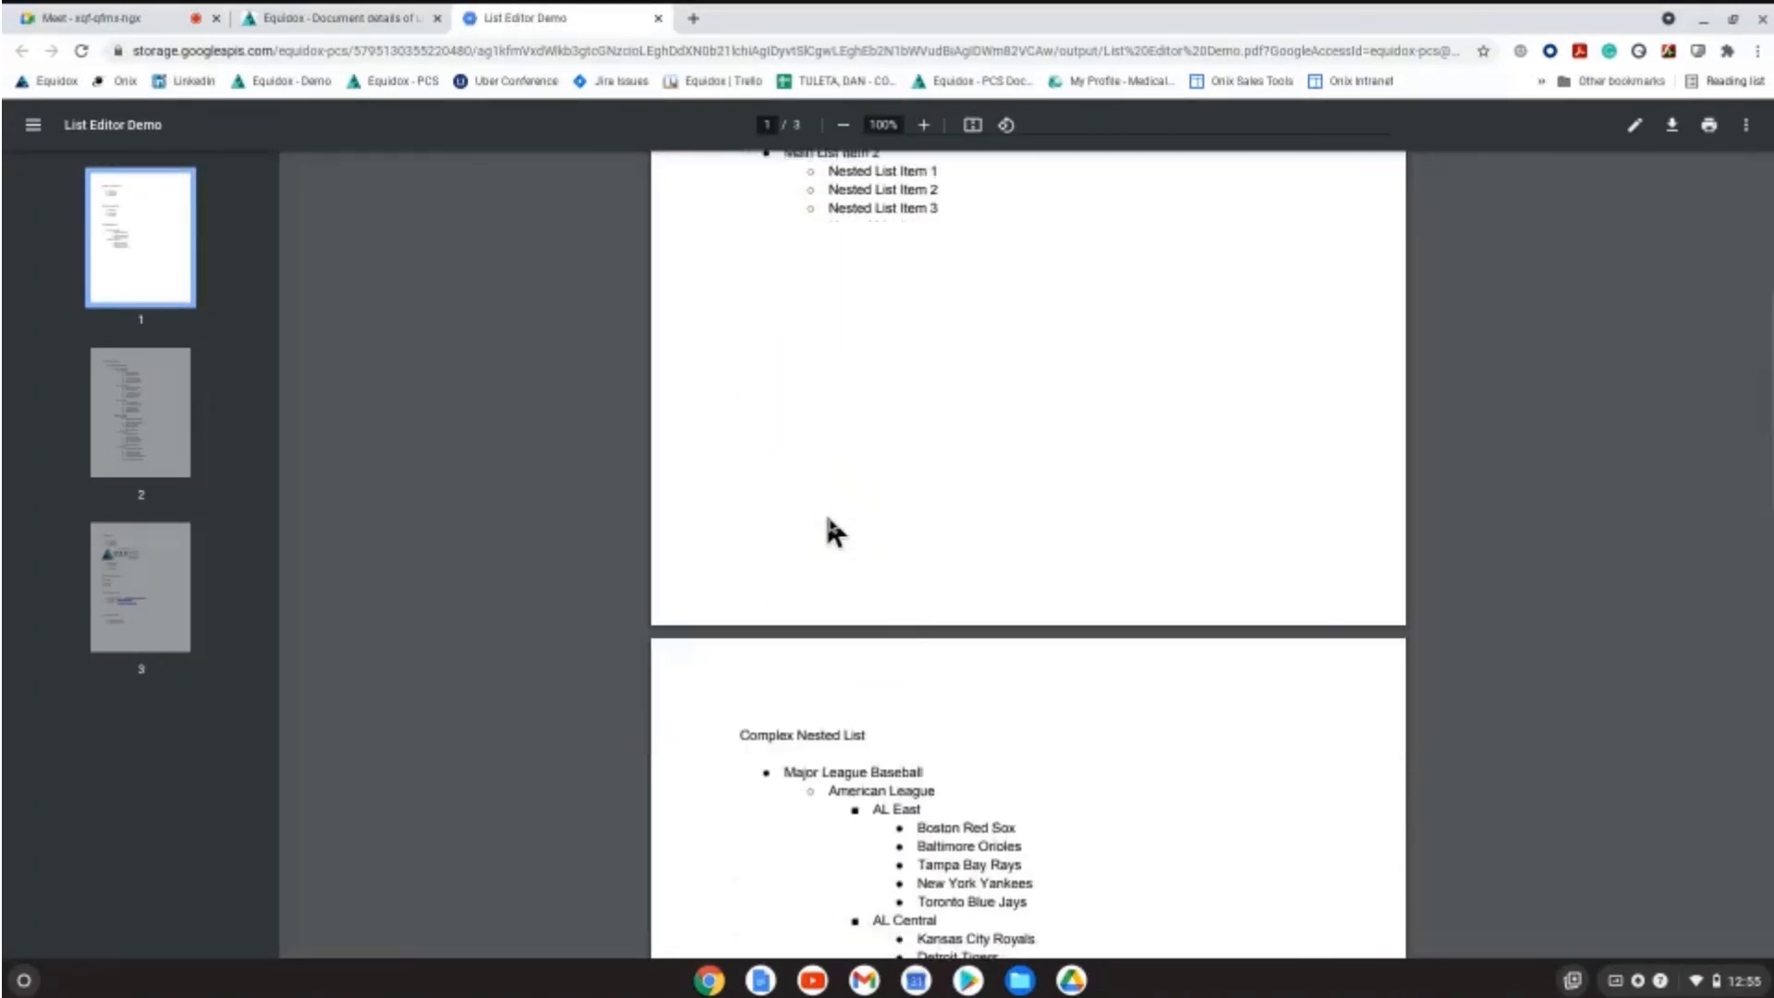
scroll(832, 531, down, 13)
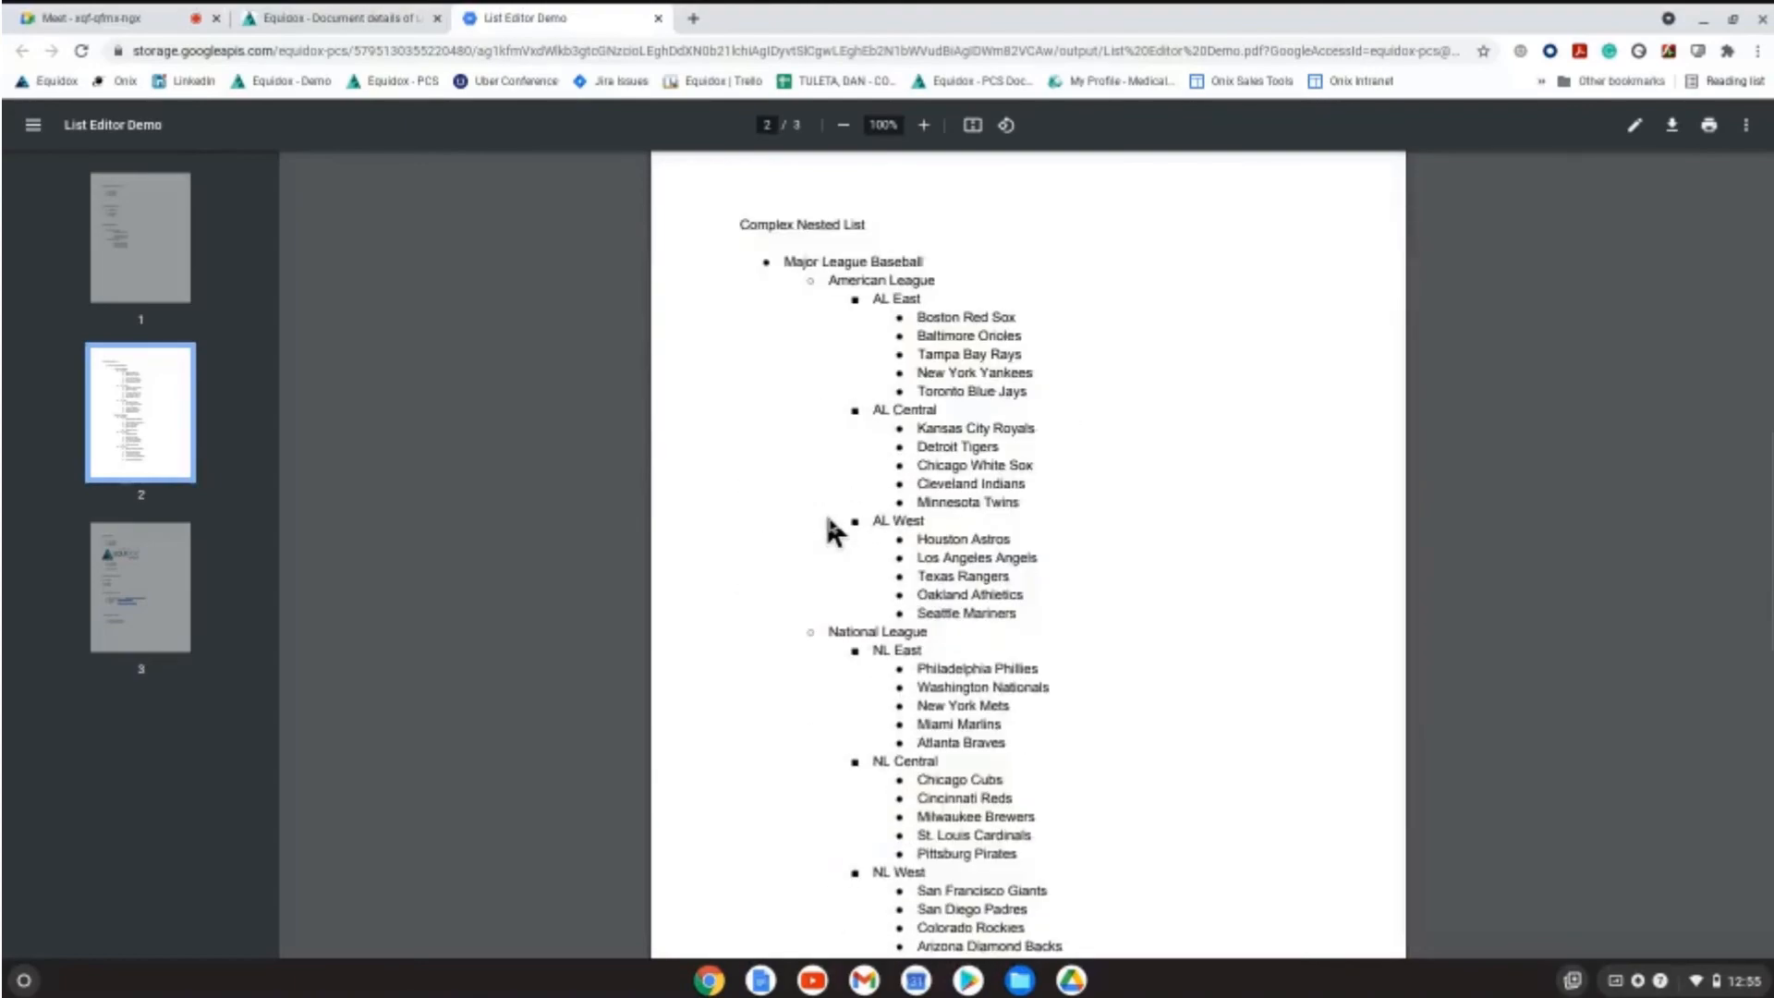
scroll(832, 529, up, 20)
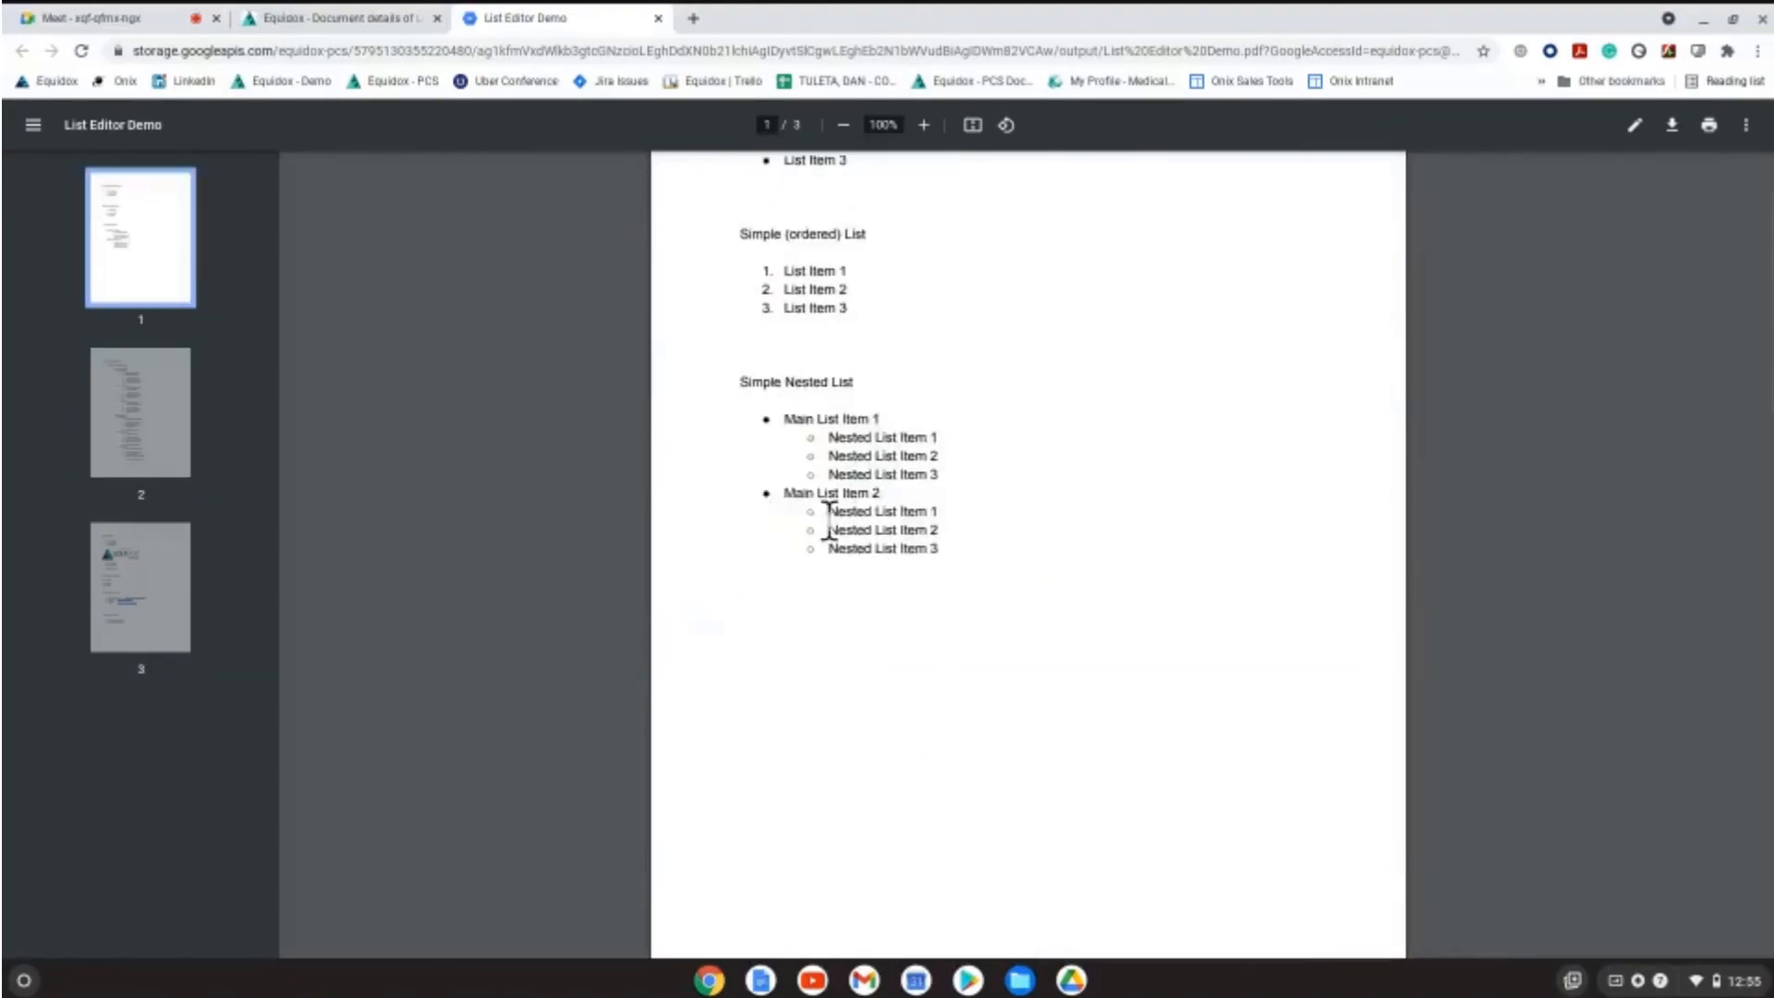